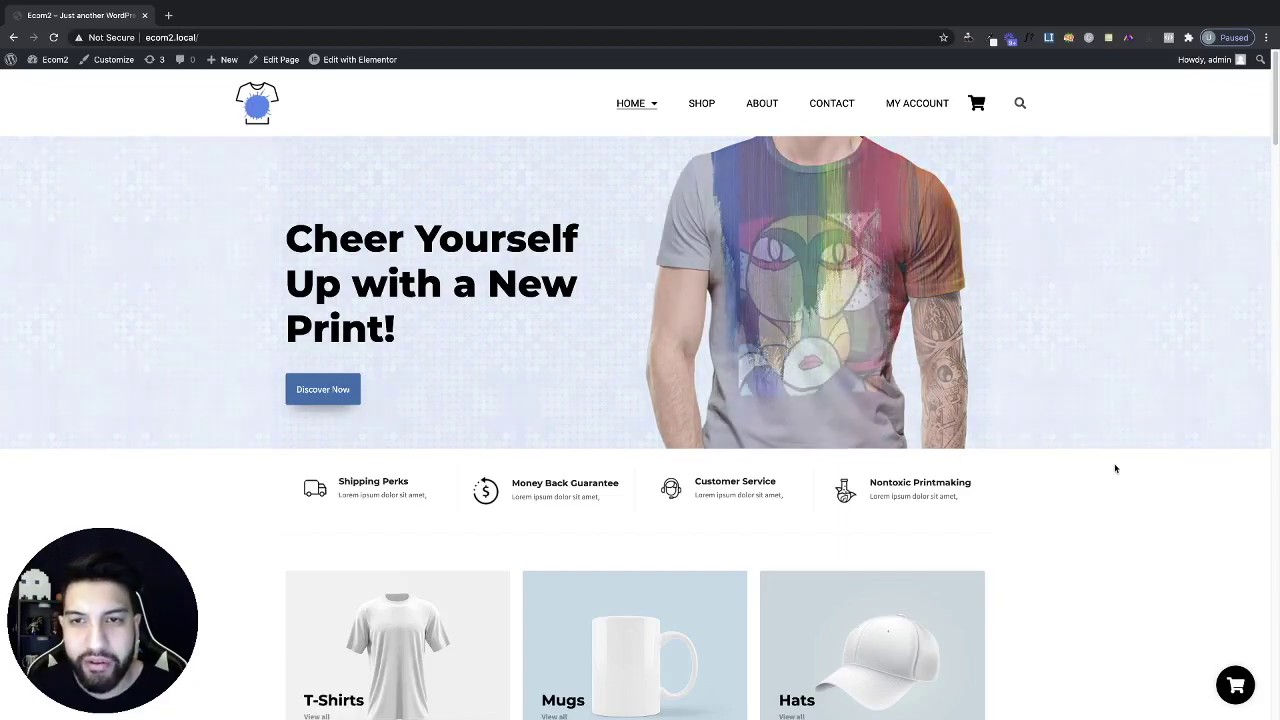
View the store's cart drawer through both the floating cart and the header cart, closing it each time
{"action": "scroll", "coordinate": [1191, 580], "scroll_direction": "down", "scroll_amount": 3}
{"action": "scroll", "coordinate": [1194, 605], "scroll_direction": "up", "scroll_amount": 3}
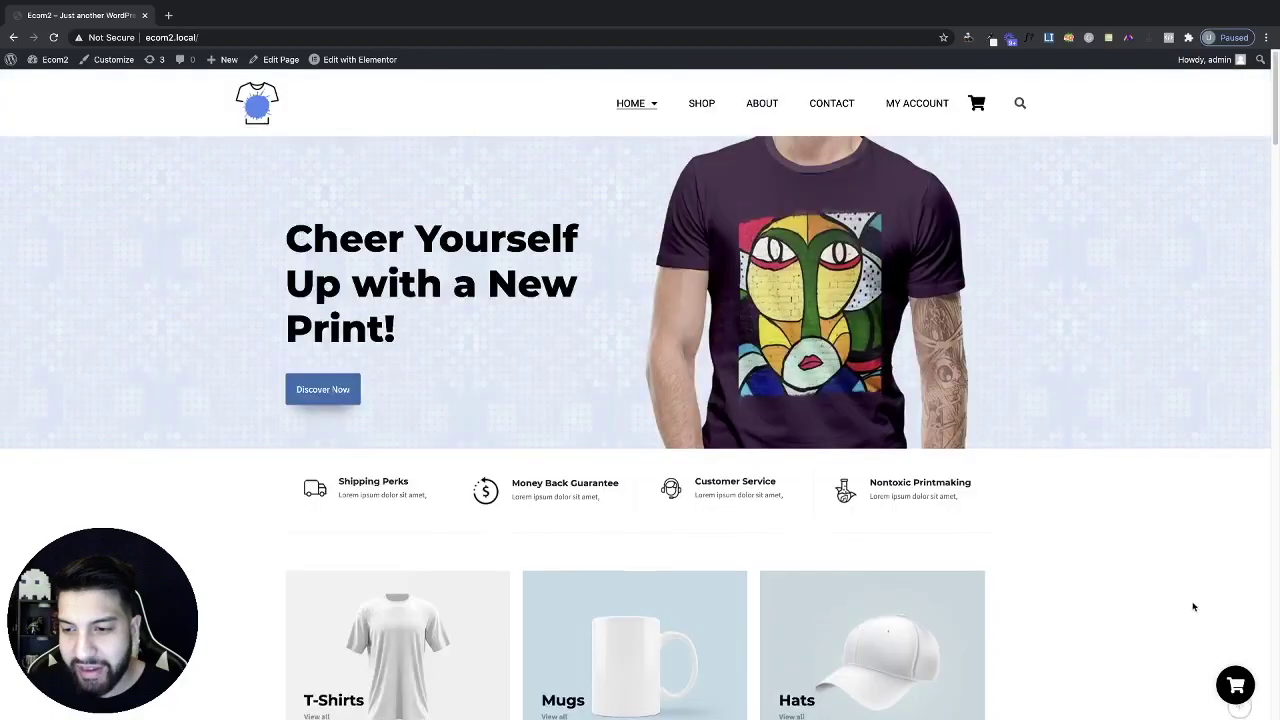
{"action": "left_click", "coordinate": [1236, 685]}
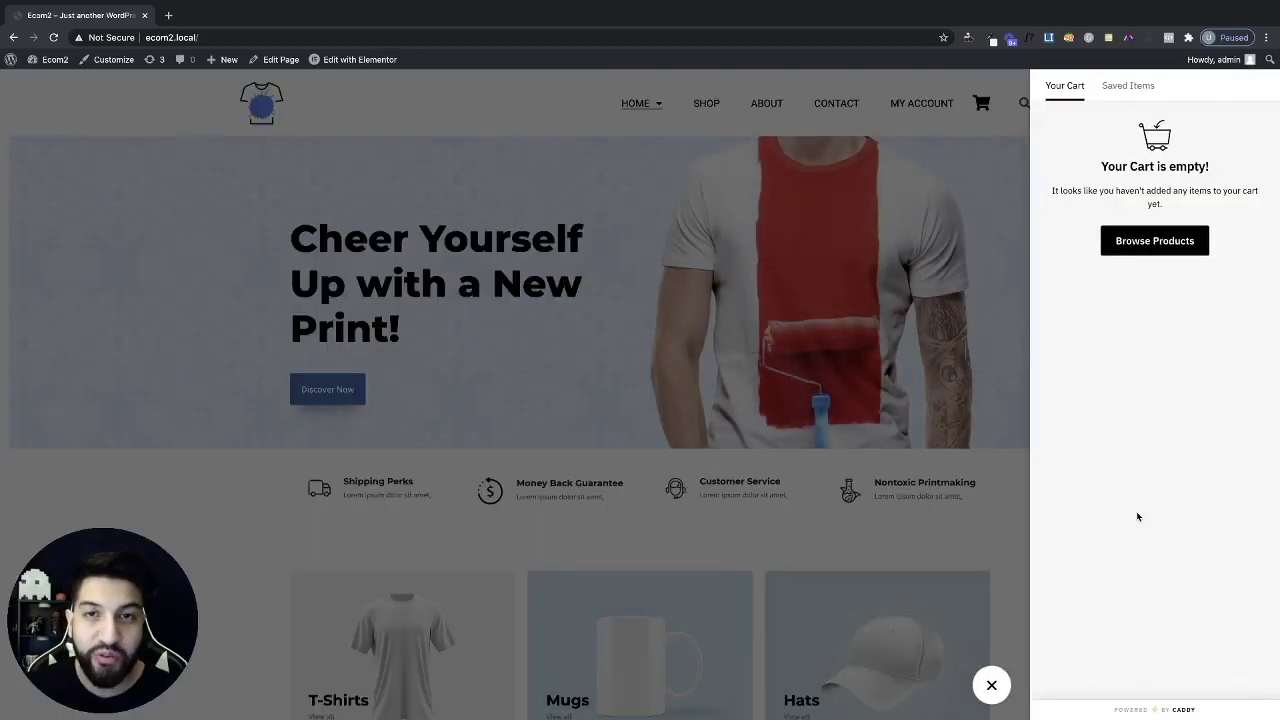
{"action": "left_click", "coordinate": [966, 349]}
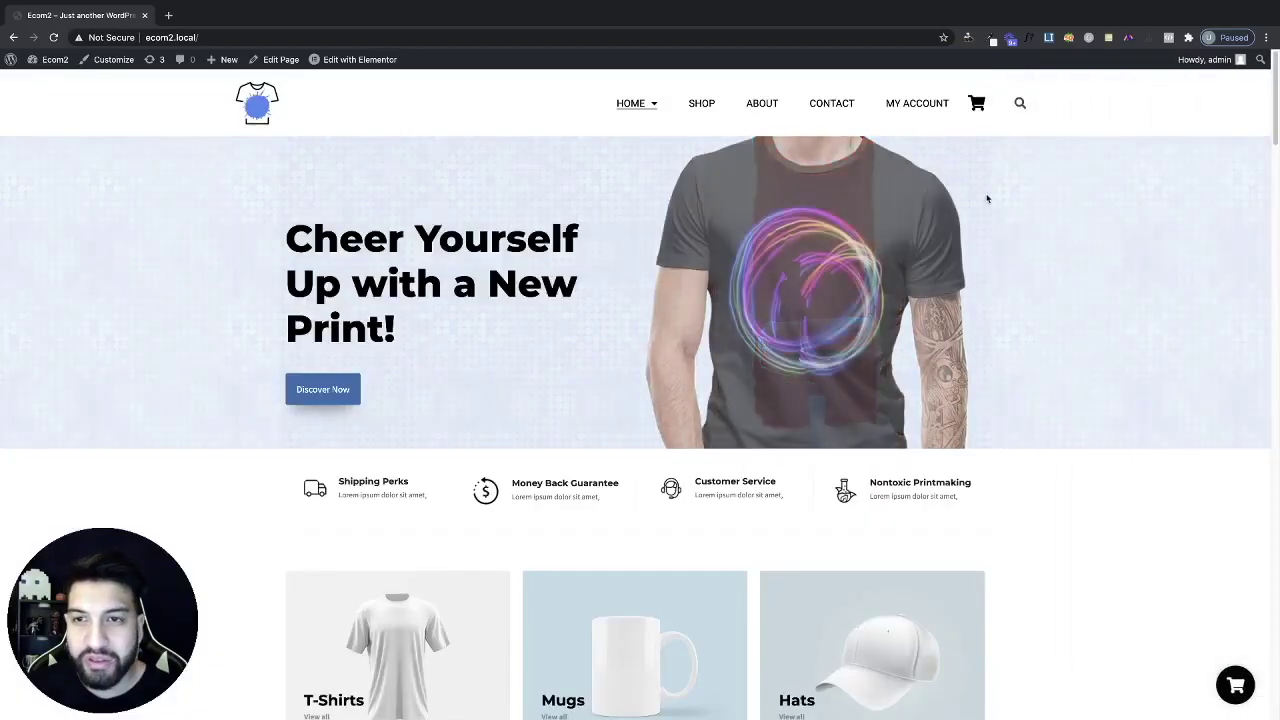
{"action": "left_click", "coordinate": [975, 103]}
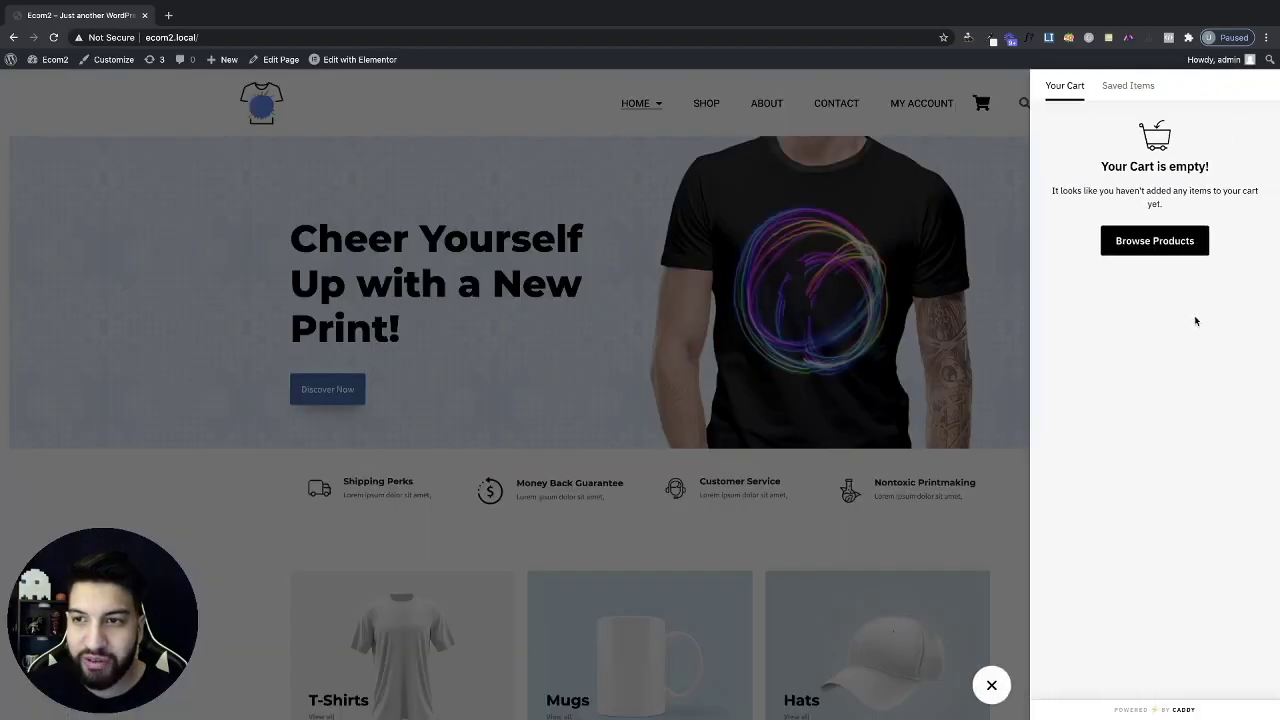
{"action": "left_click", "coordinate": [1005, 380]}
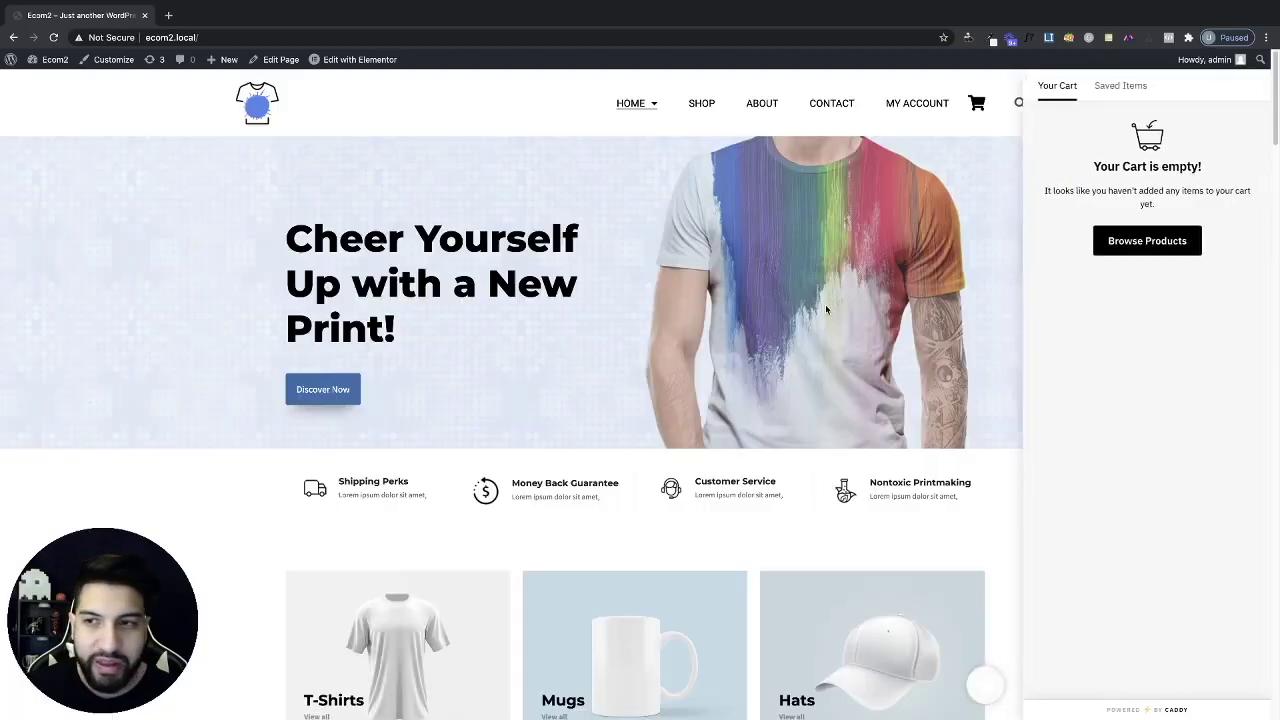
Add Phone Case Canvas from the featured products to the cart and close the cart drawer
{"action": "scroll", "coordinate": [1110, 495], "scroll_direction": "down", "scroll_amount": 5}
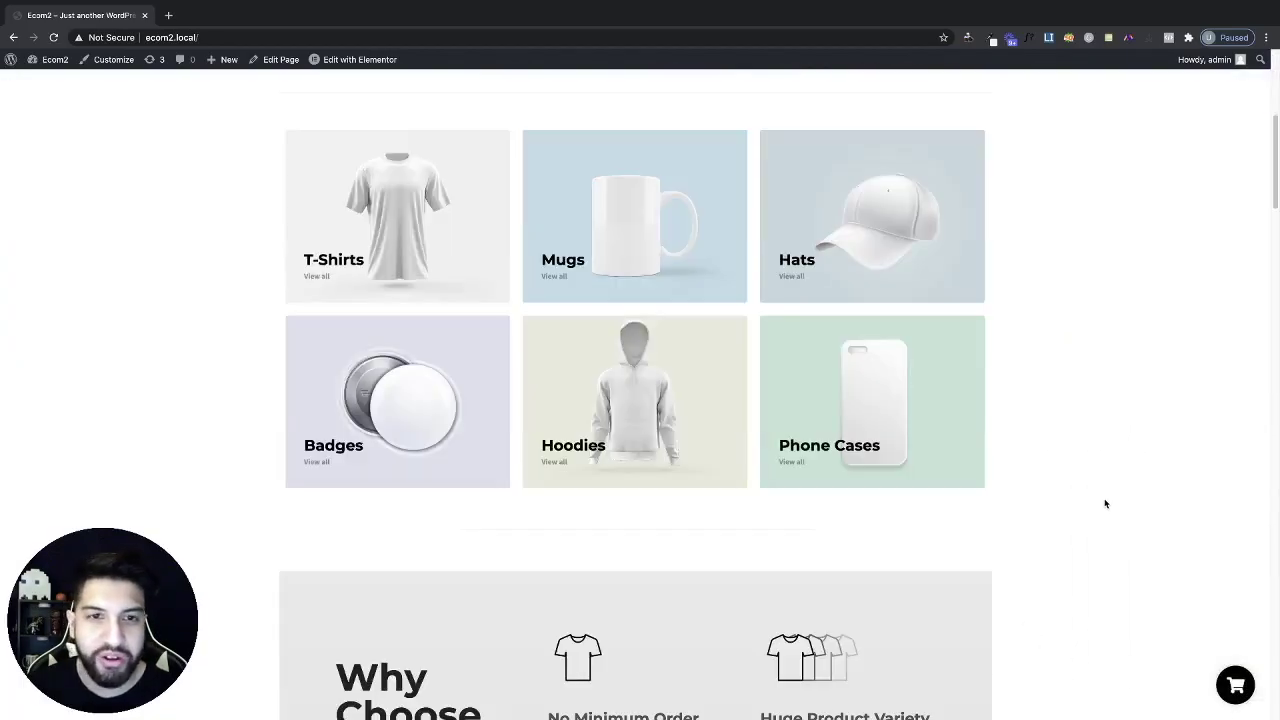
{"action": "scroll", "coordinate": [1105, 503], "scroll_direction": "down", "scroll_amount": 6}
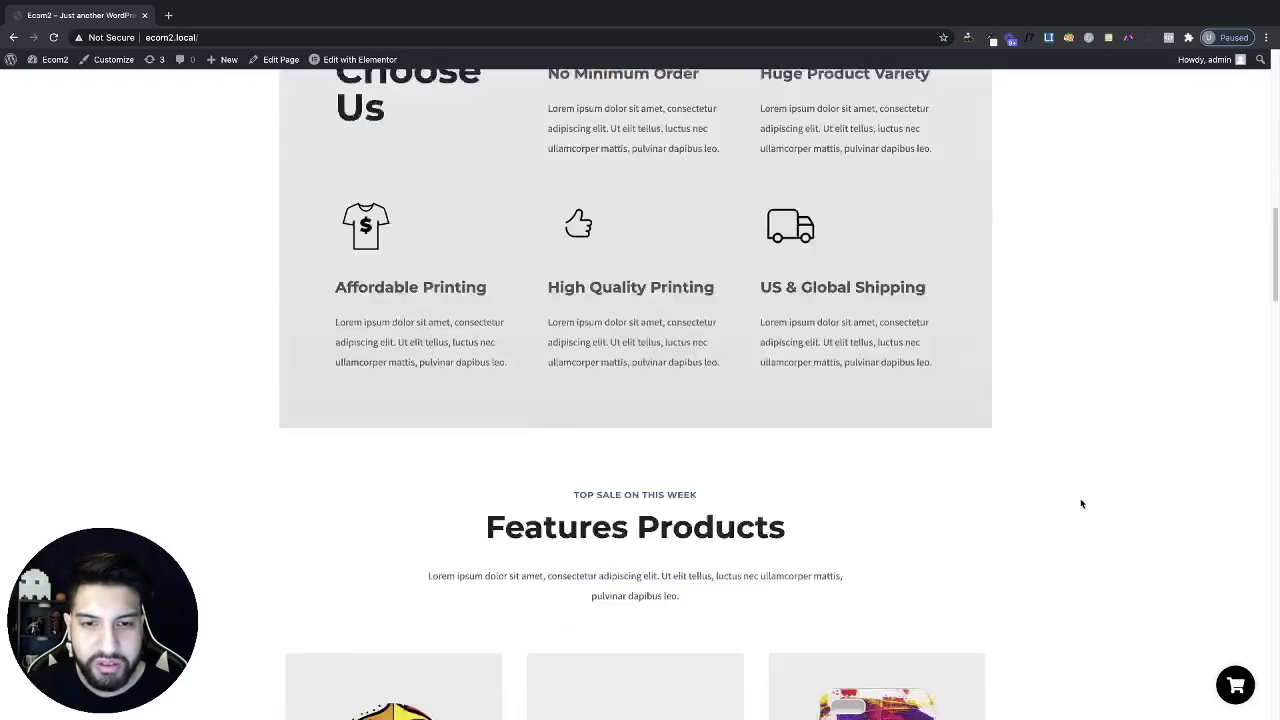
{"action": "scroll", "coordinate": [1081, 503], "scroll_direction": "down", "scroll_amount": 5}
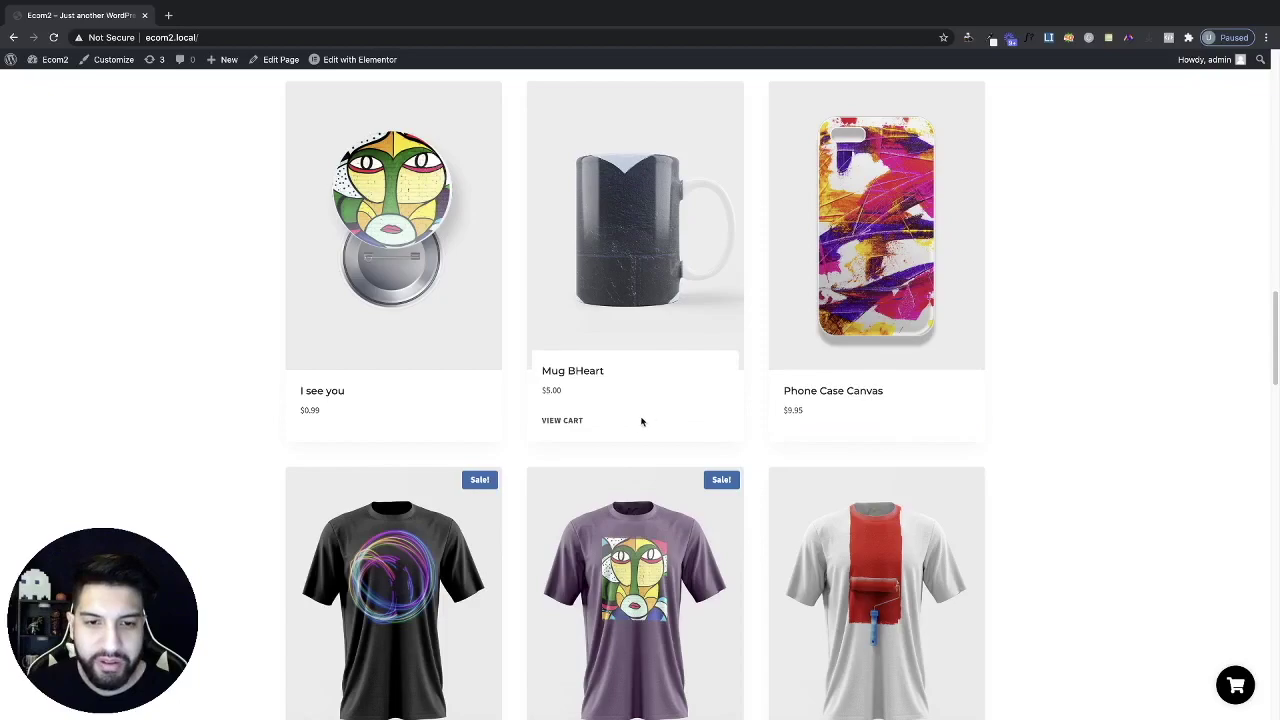
{"action": "mouse_move", "coordinate": [837, 430]}
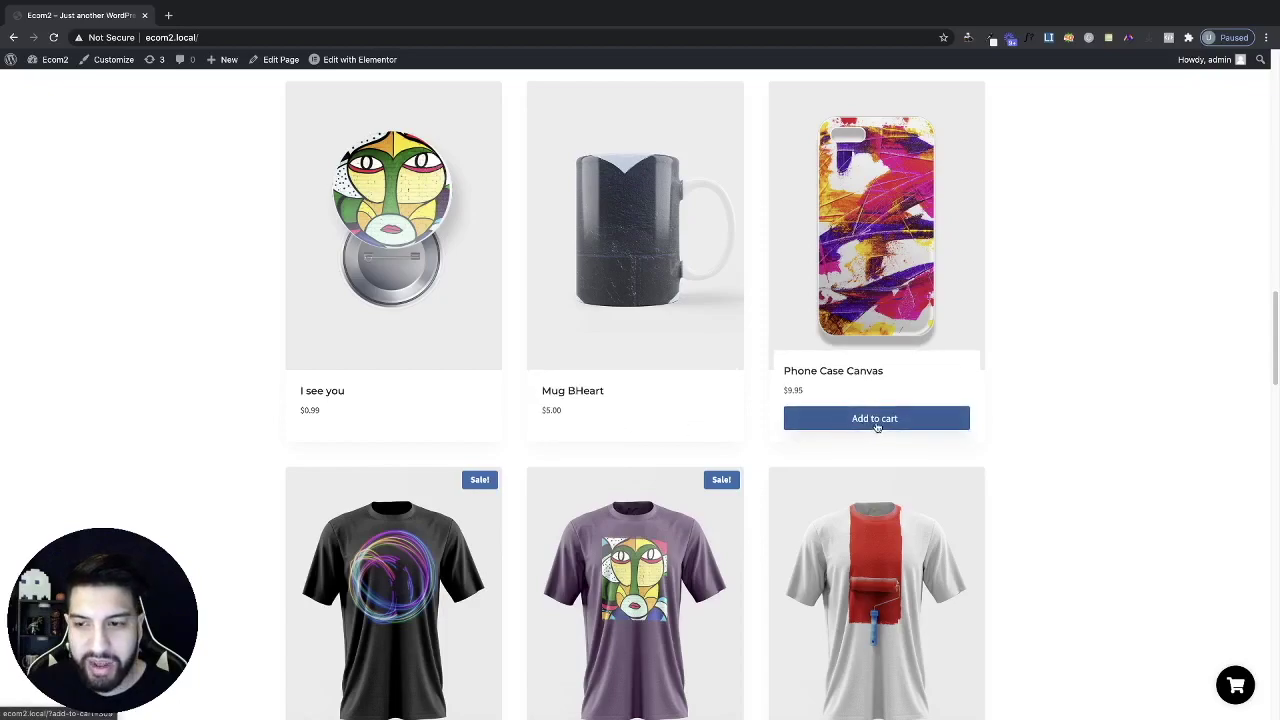
{"action": "left_click", "coordinate": [877, 425]}
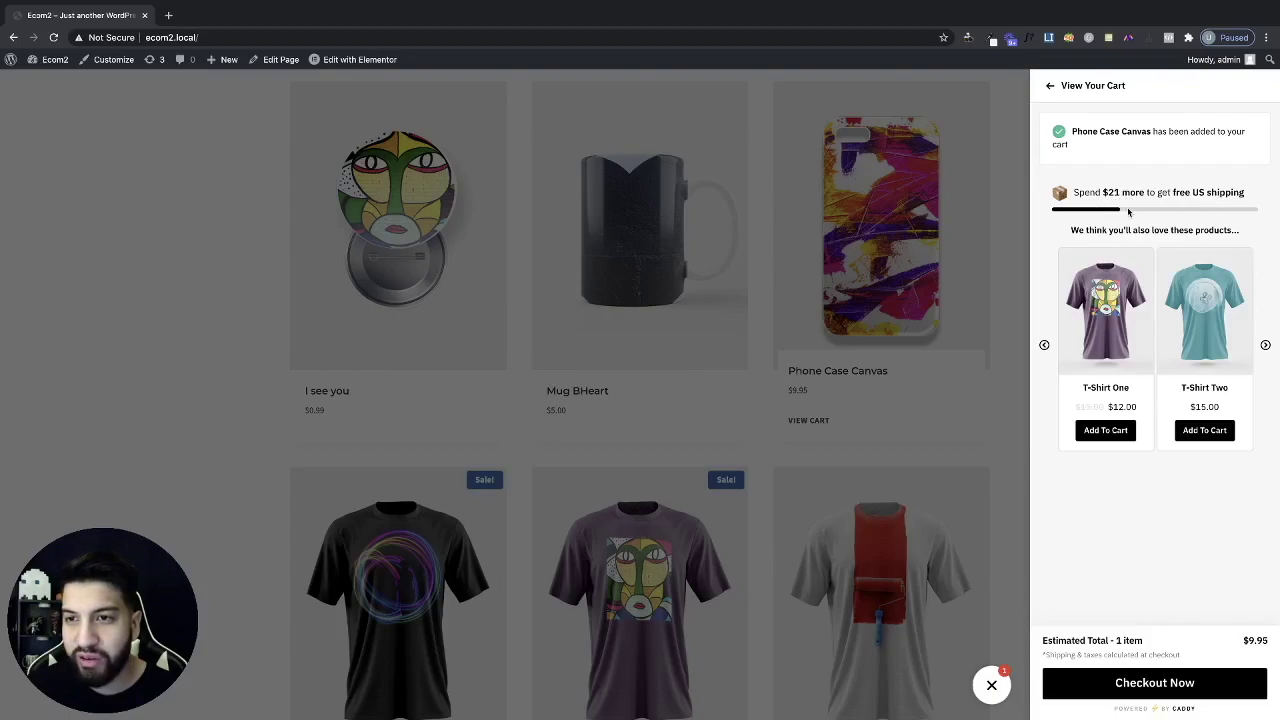
{"action": "left_click", "coordinate": [152, 432]}
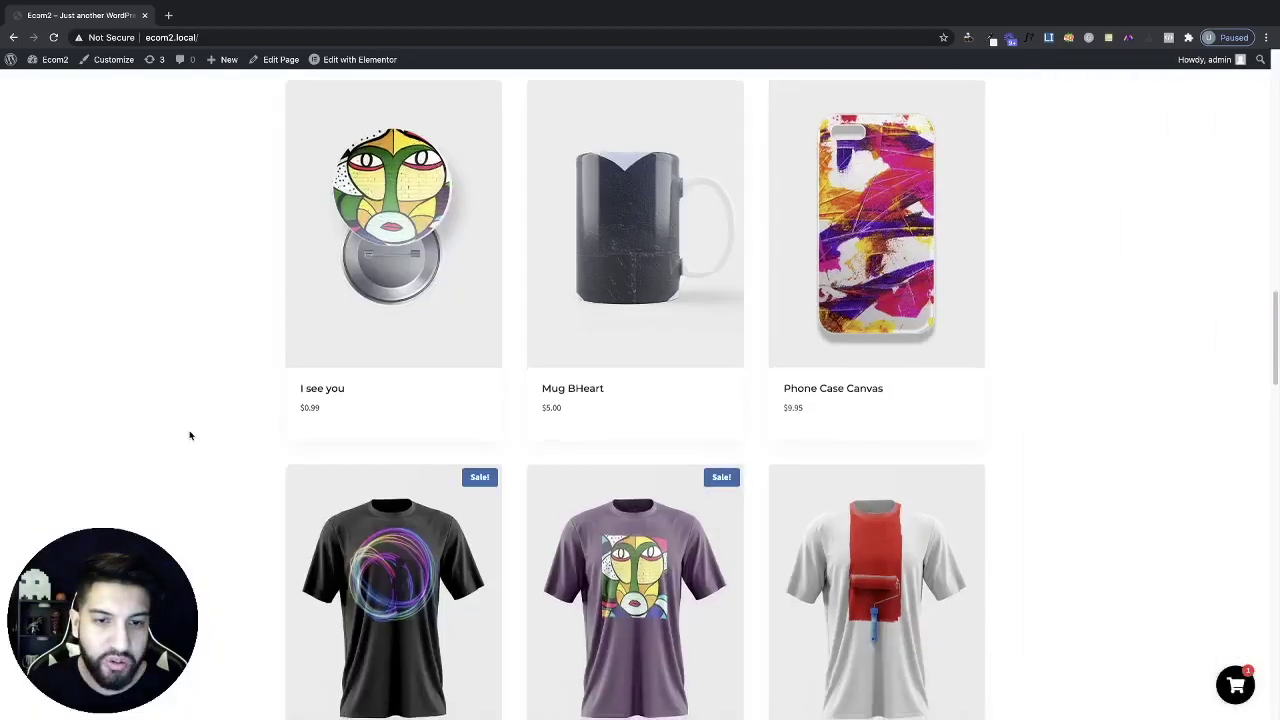
Add T-Shirt Four from the featured products to the cart and close the cart drawer
{"action": "scroll", "coordinate": [197, 436], "scroll_direction": "down", "scroll_amount": 3}
{"action": "left_click", "coordinate": [394, 496]}
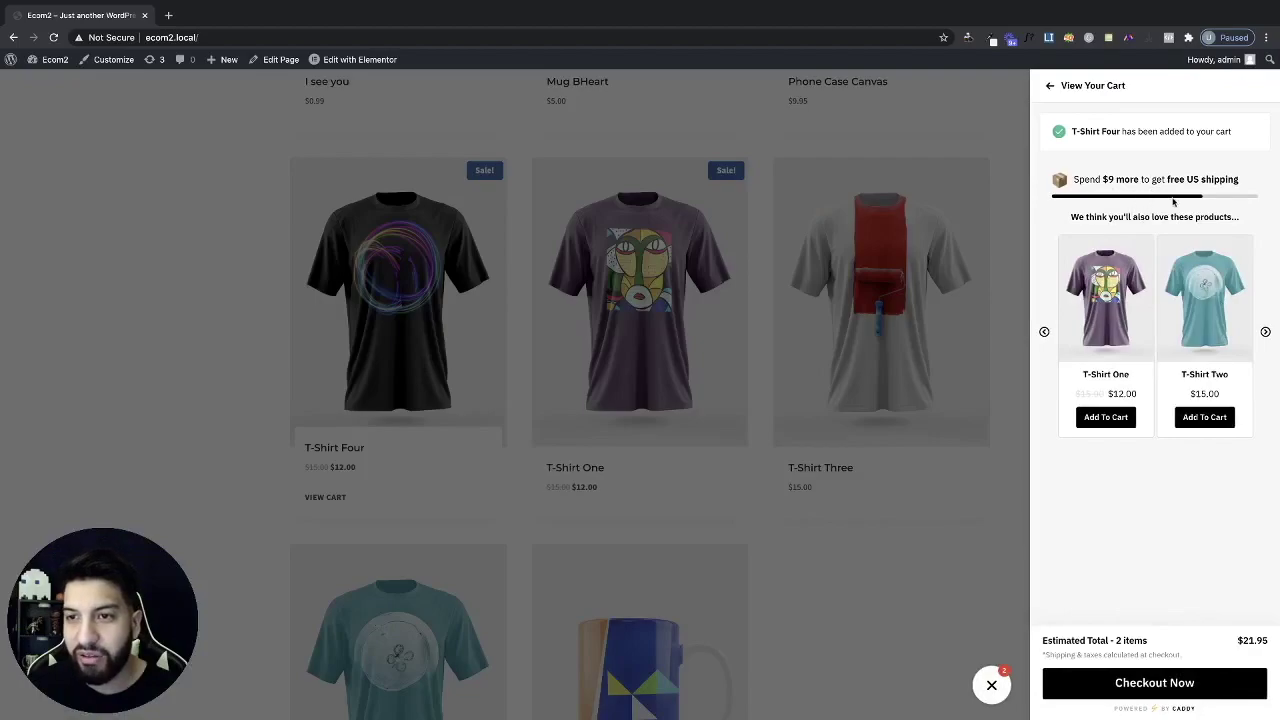
{"action": "left_click", "coordinate": [240, 462]}
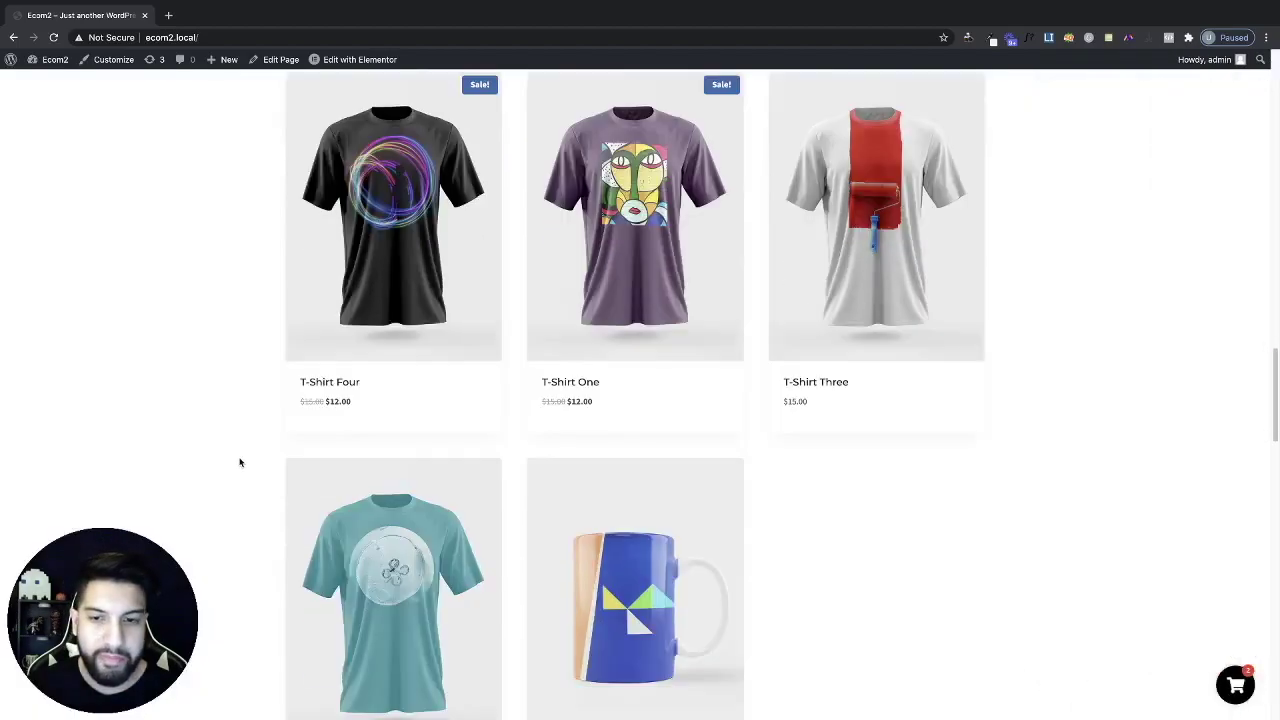
Add T-Shirt One from the featured products to the cart and close the cart drawer
{"action": "scroll", "coordinate": [478, 522], "scroll_direction": "down", "scroll_amount": 2}
{"action": "scroll", "coordinate": [364, 208], "scroll_direction": "up", "scroll_amount": 1}
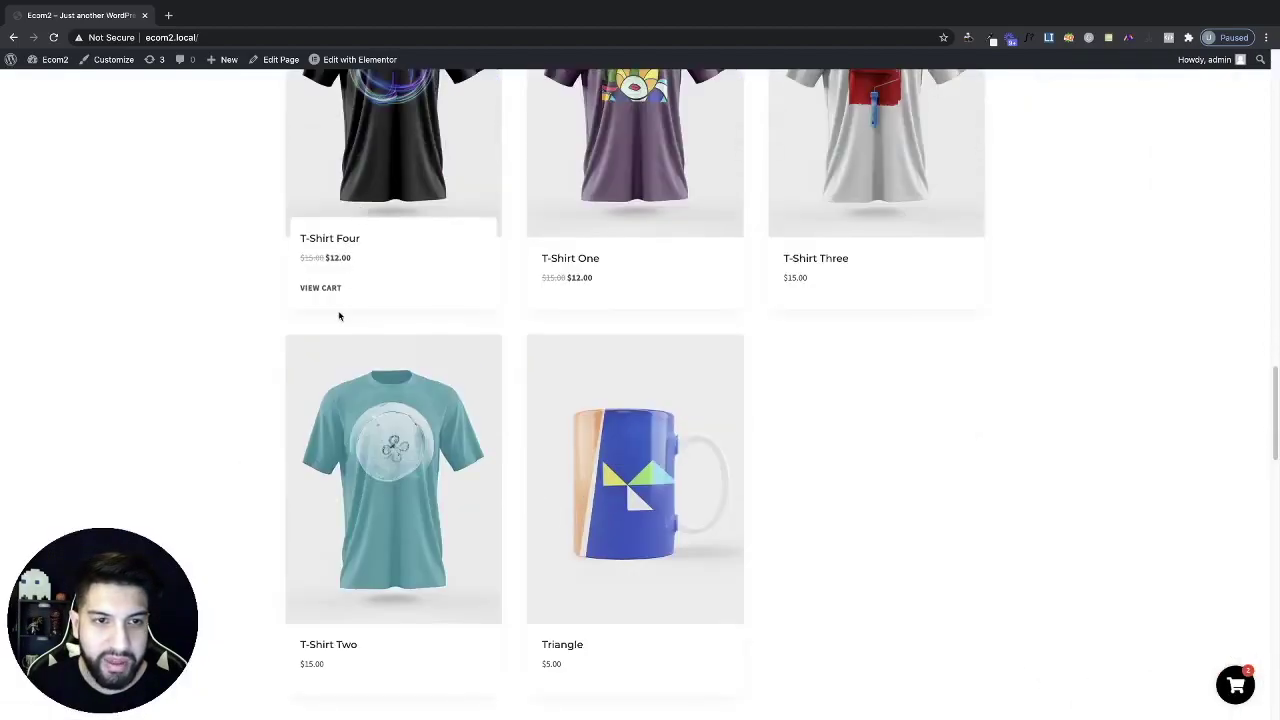
{"action": "left_click", "coordinate": [606, 290]}
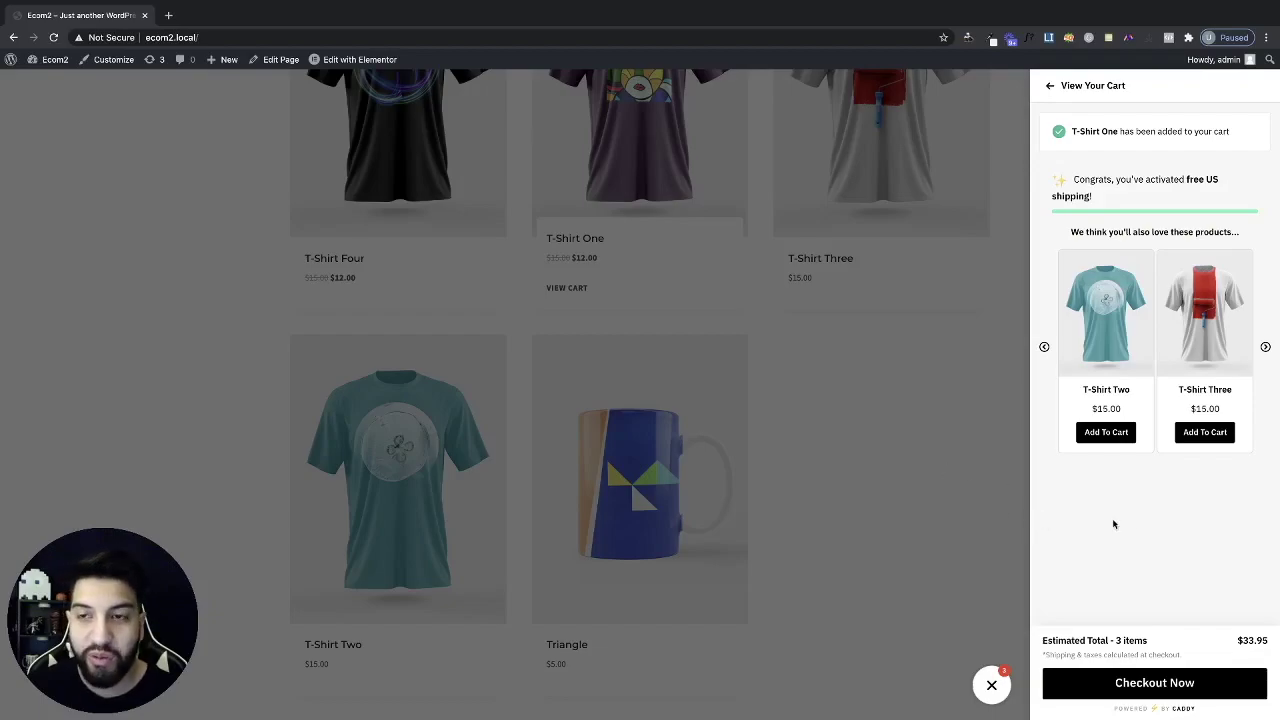
{"action": "left_click", "coordinate": [958, 505]}
Go to the site's WordPress admin and open the Add Plugins page
{"action": "scroll", "coordinate": [1049, 517], "scroll_direction": "up", "scroll_amount": 15}
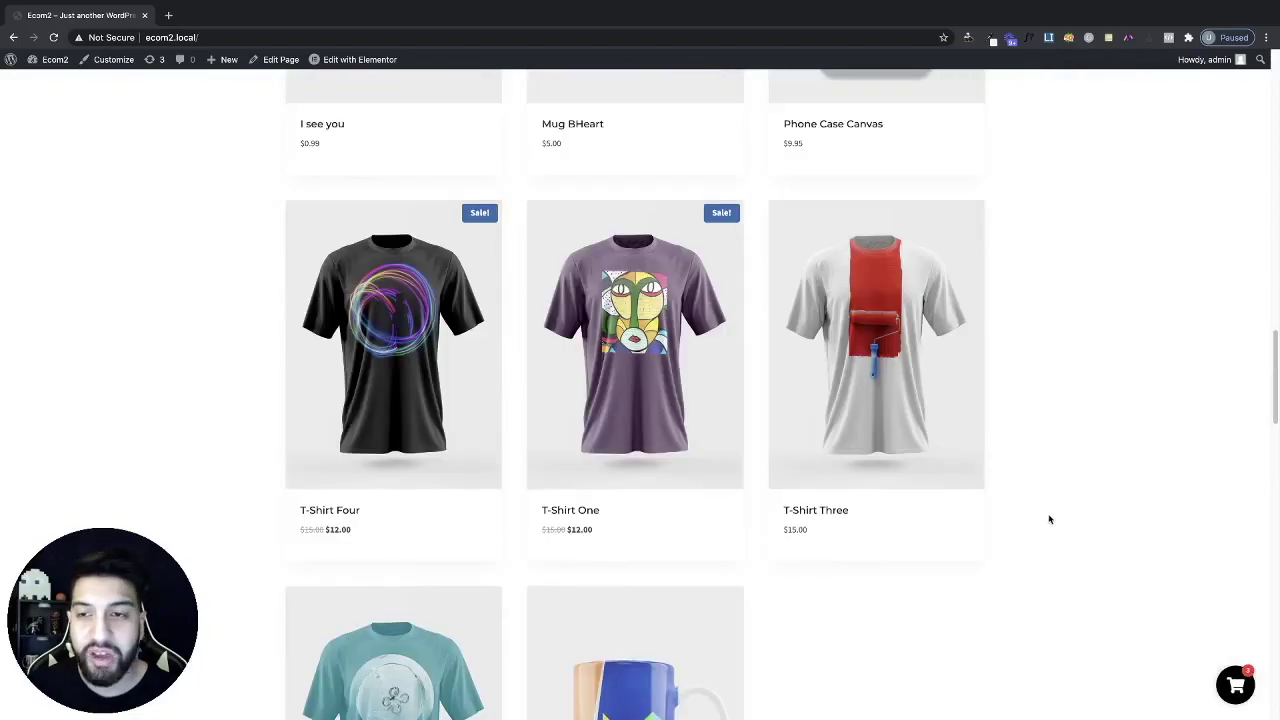
{"action": "scroll", "coordinate": [1050, 520], "scroll_direction": "up", "scroll_amount": 3}
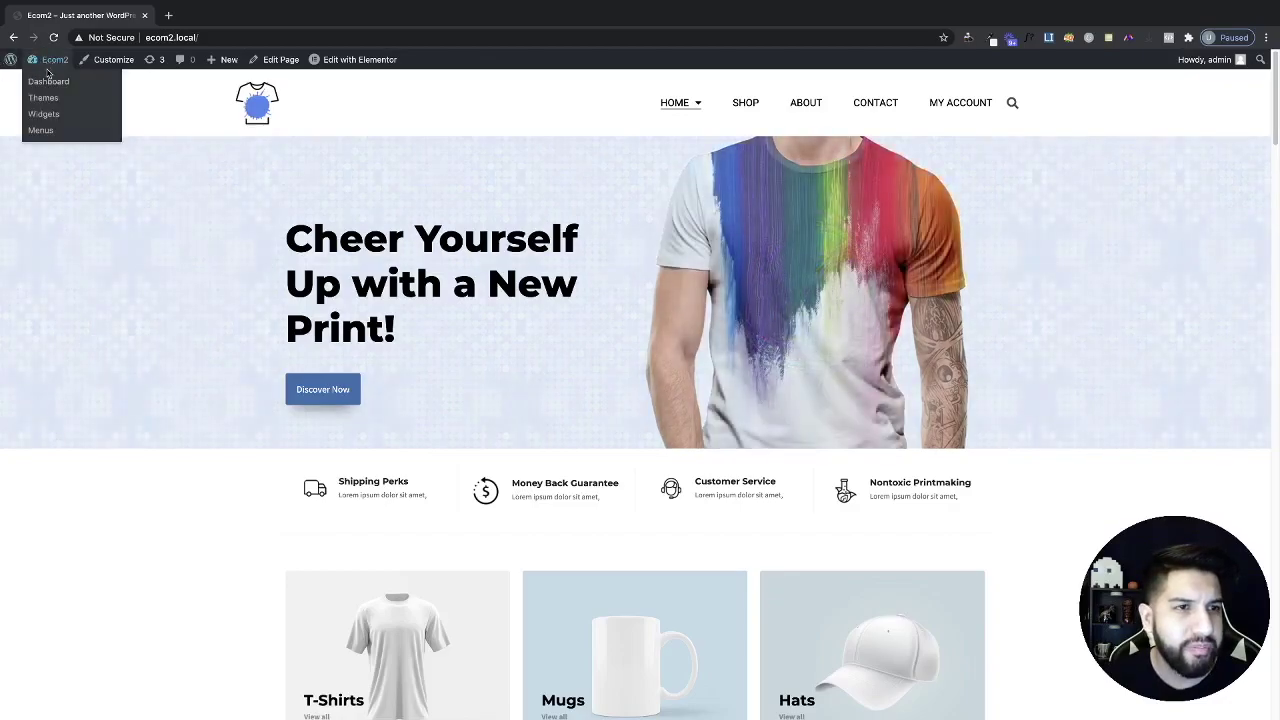
{"action": "left_click", "coordinate": [50, 97]}
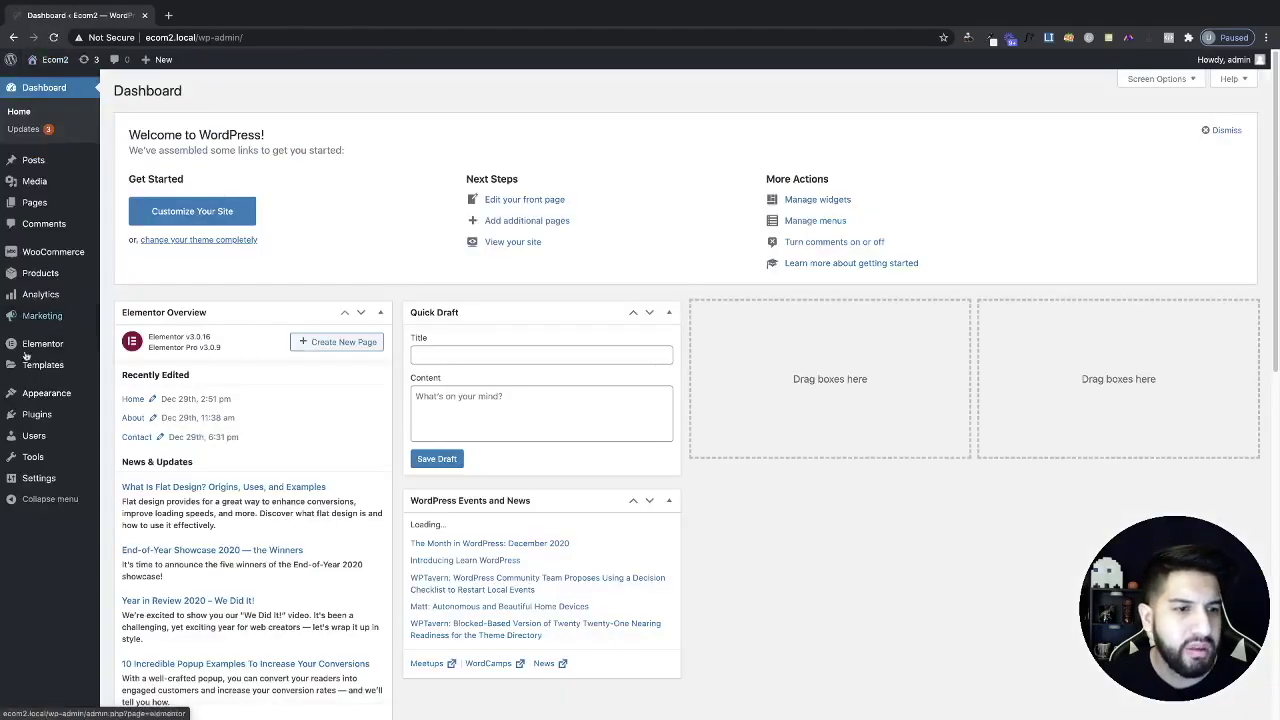
{"action": "left_click", "coordinate": [58, 416]}
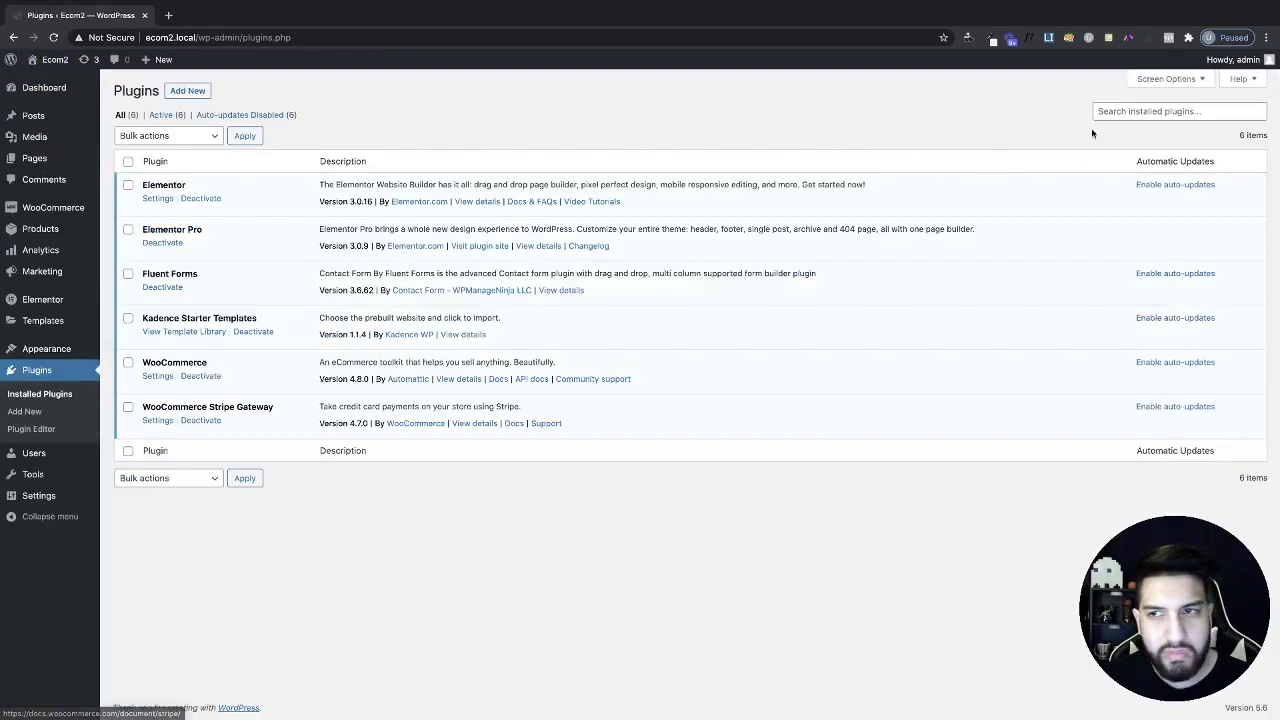
{"action": "left_click", "coordinate": [175, 93]}
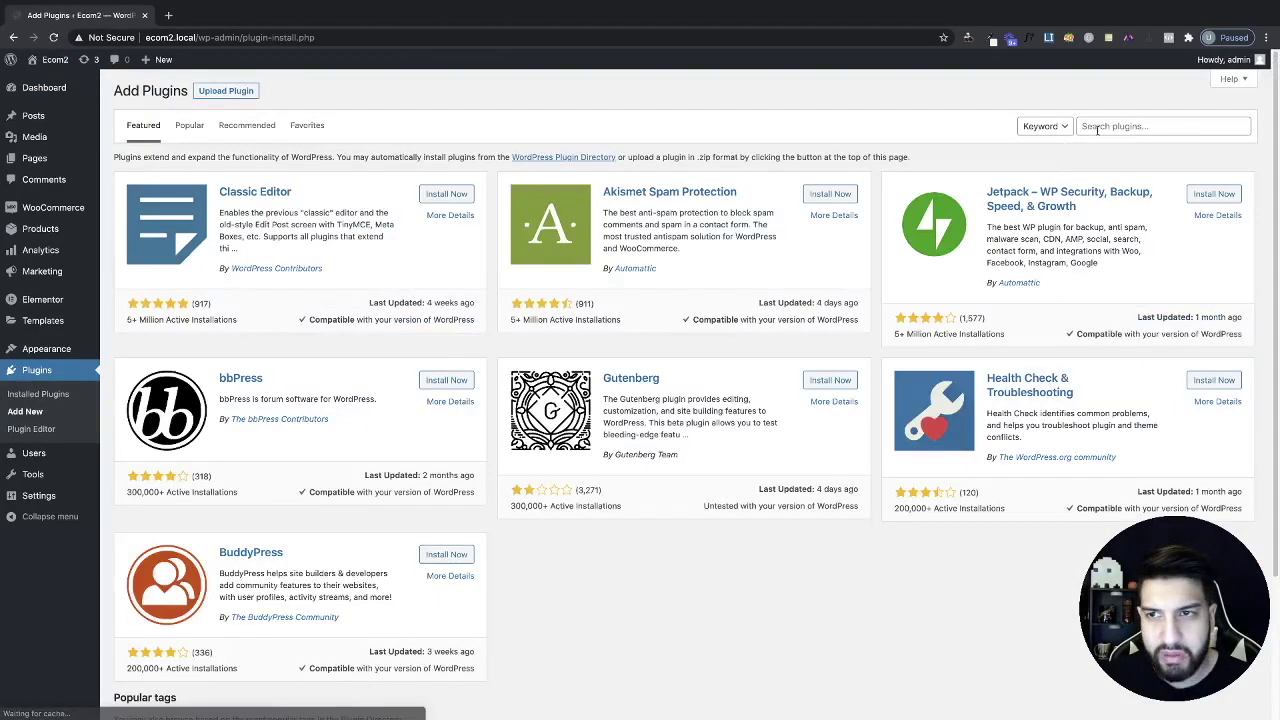
Search the plugin directory for "caddy", then install and activate Caddy for WooCommerce
{"action": "left_click", "coordinate": [1097, 126]}
{"action": "type", "text": "caddy"}
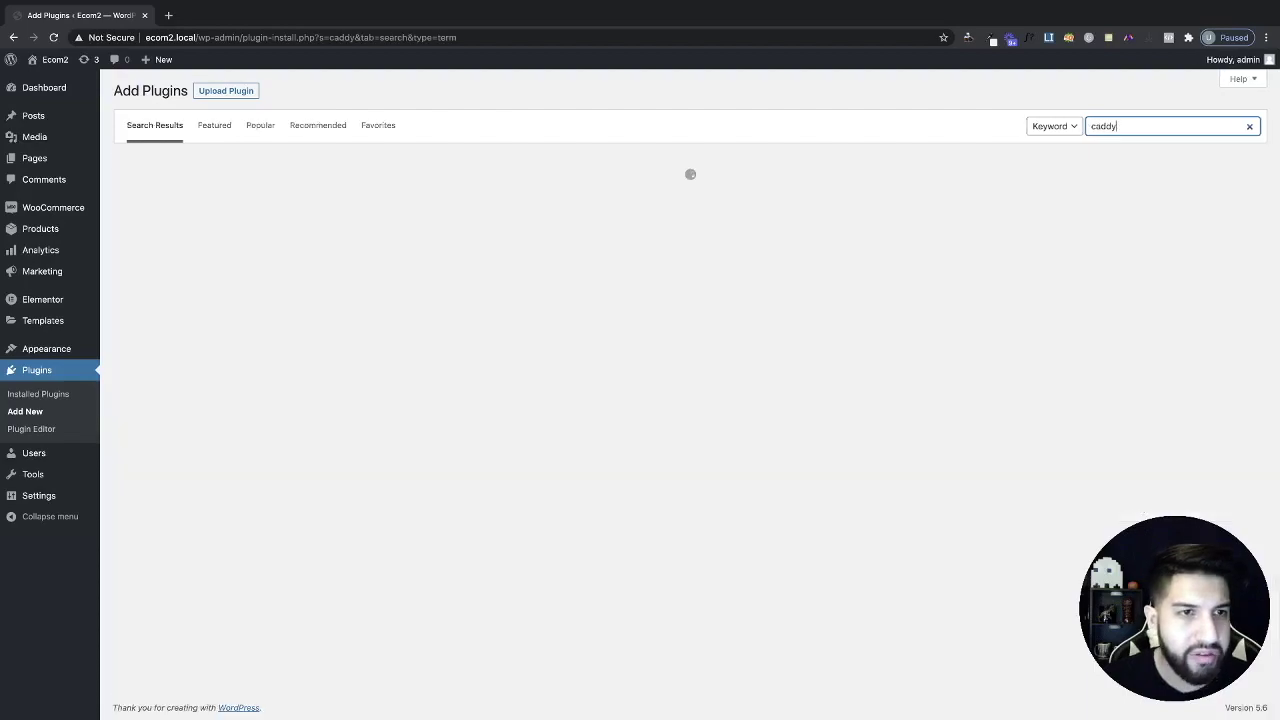
{"action": "left_click", "coordinate": [449, 195]}
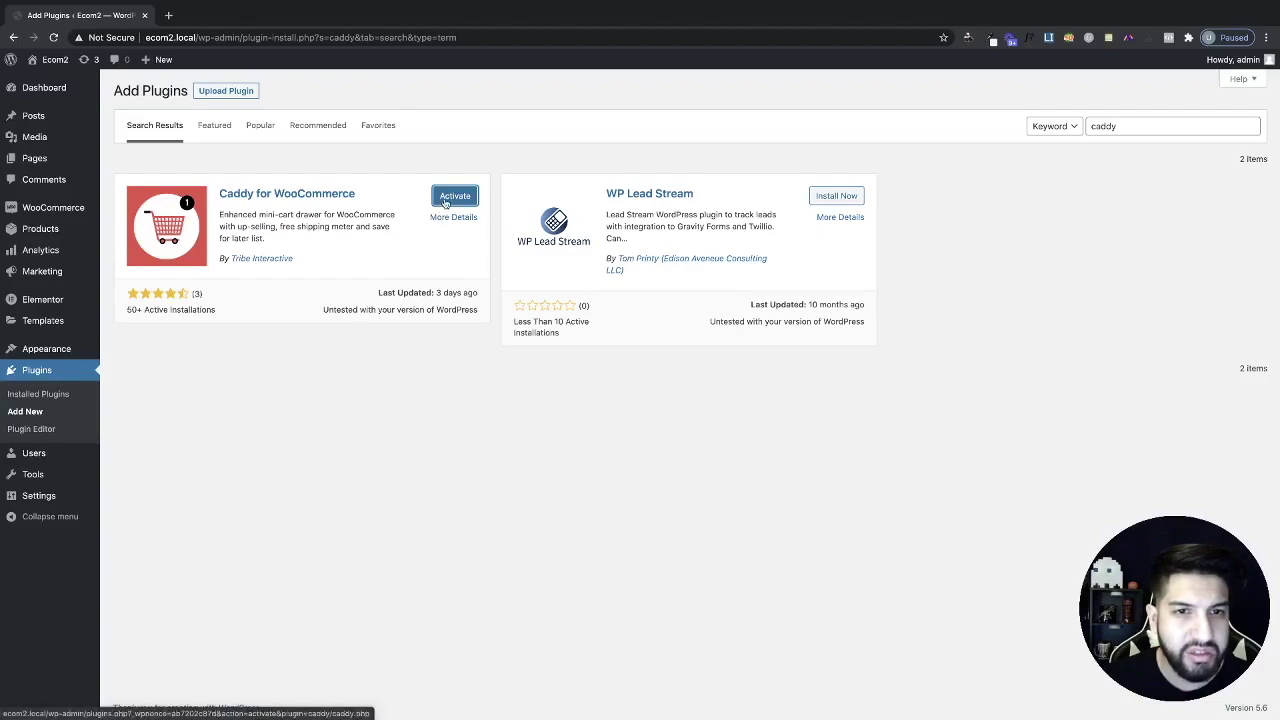
{"action": "left_click", "coordinate": [455, 202]}
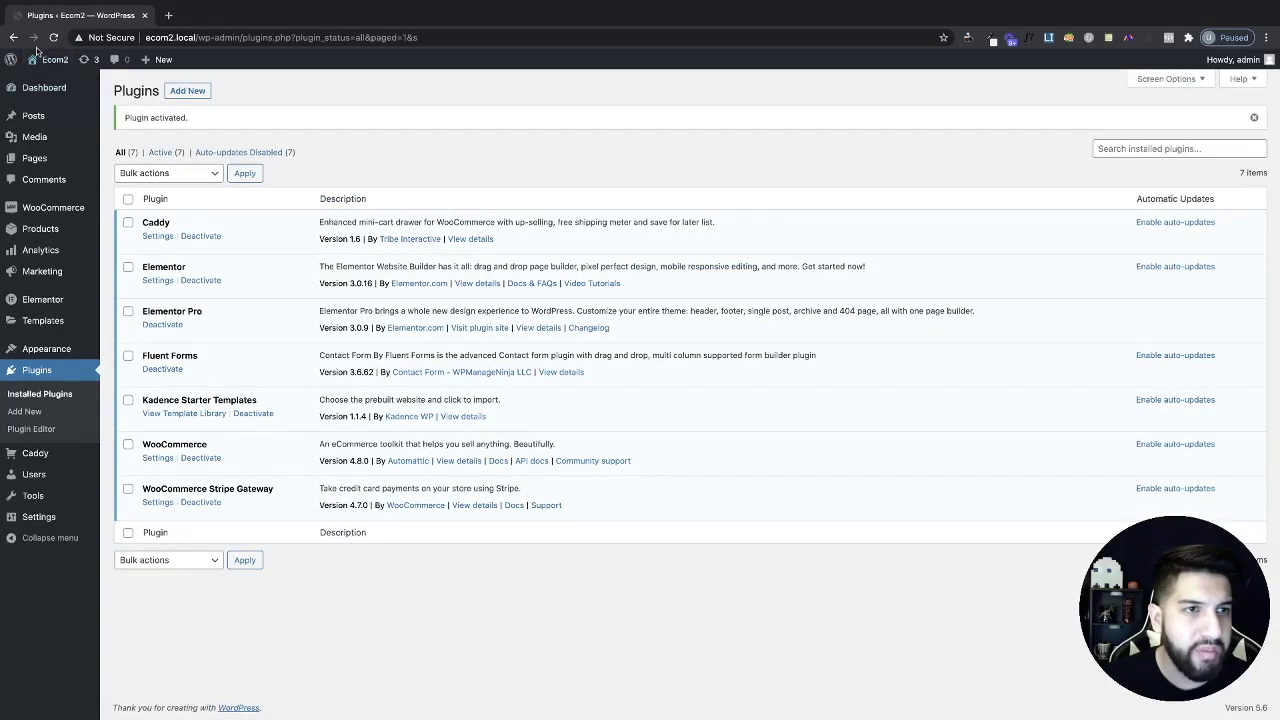
Open the store's front page in a separate tab and examine the items in the Caddy cart drawer
{"action": "mouse_move", "coordinate": [46, 62]}
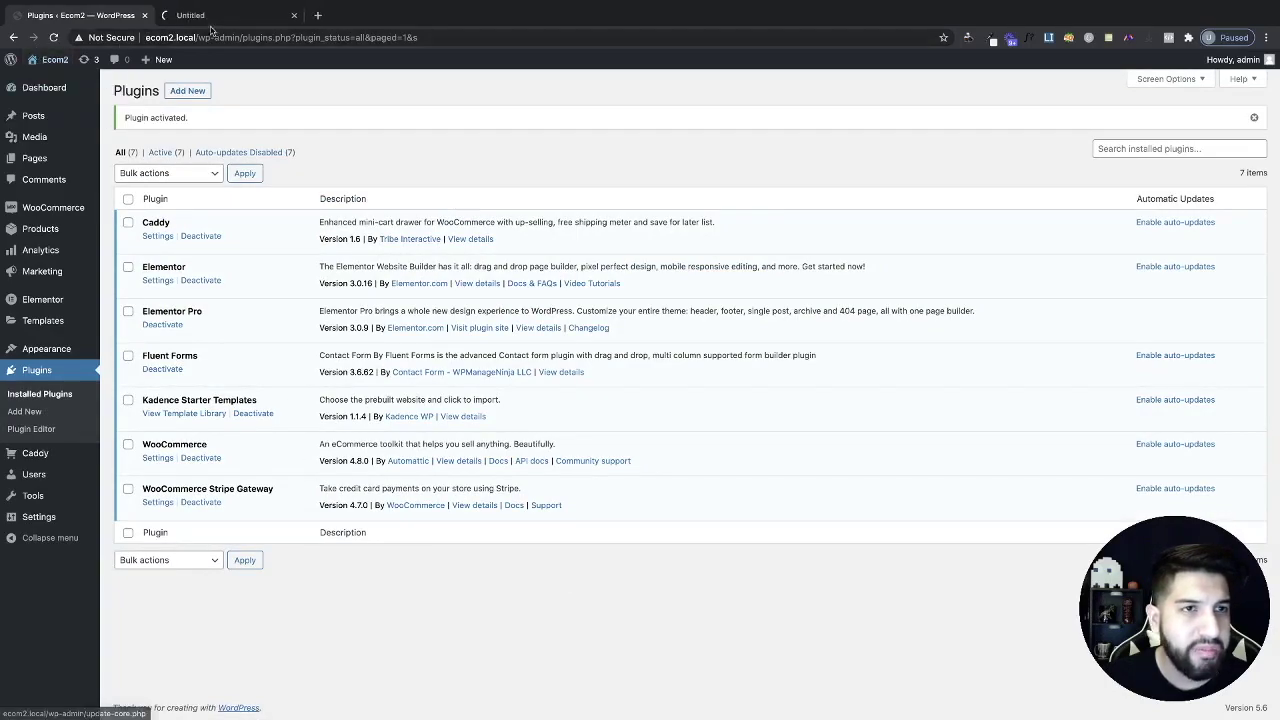
{"action": "left_click", "coordinate": [212, 16]}
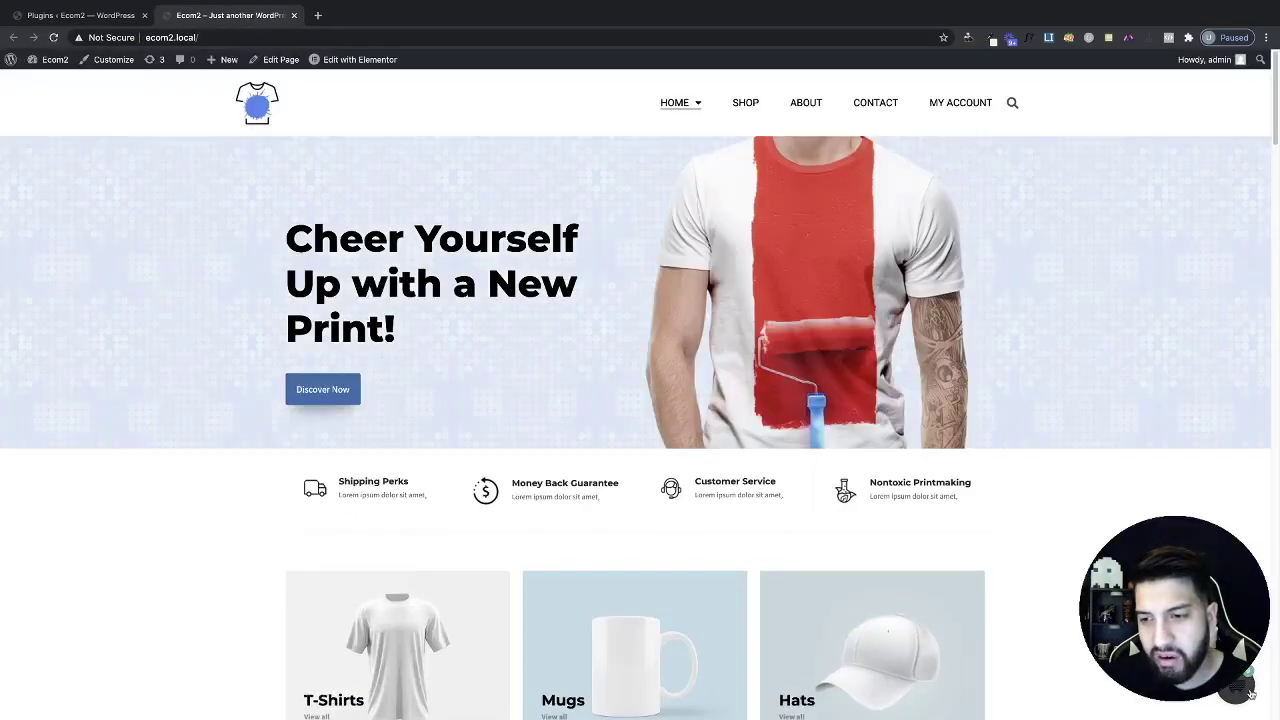
{"action": "left_click", "coordinate": [1238, 688]}
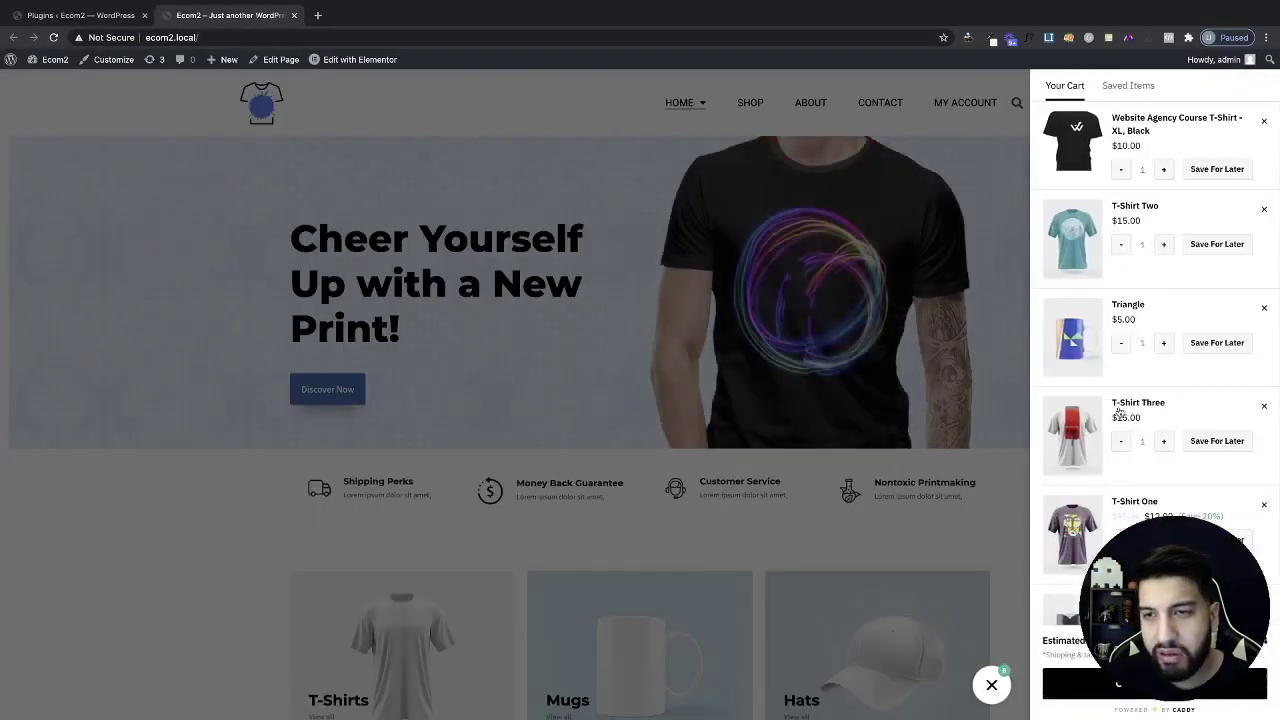
{"action": "scroll", "coordinate": [1132, 430], "scroll_direction": "down", "scroll_amount": 5}
{"action": "scroll", "coordinate": [1134, 434], "scroll_direction": "up", "scroll_amount": 5}
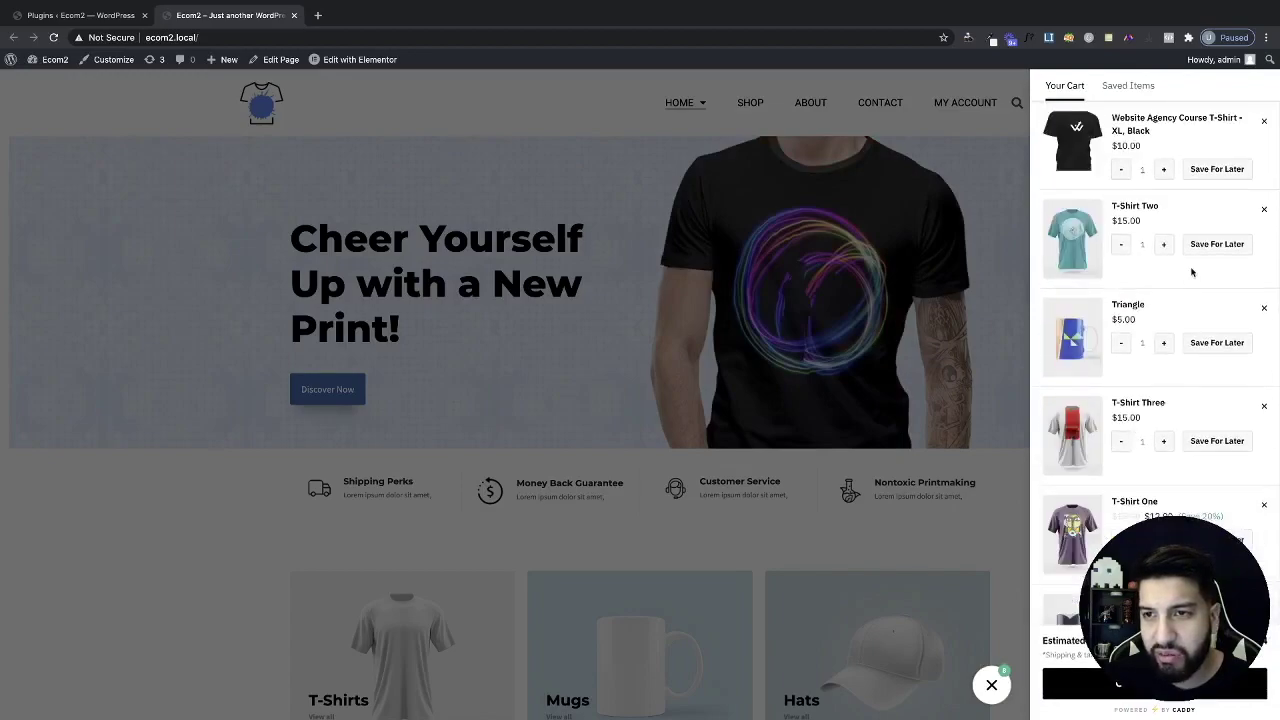
{"action": "left_click", "coordinate": [1266, 128]}
{"action": "scroll", "coordinate": [820, 206], "scroll_direction": "down", "scroll_amount": 10}
{"action": "left_click", "coordinate": [337, 166]}
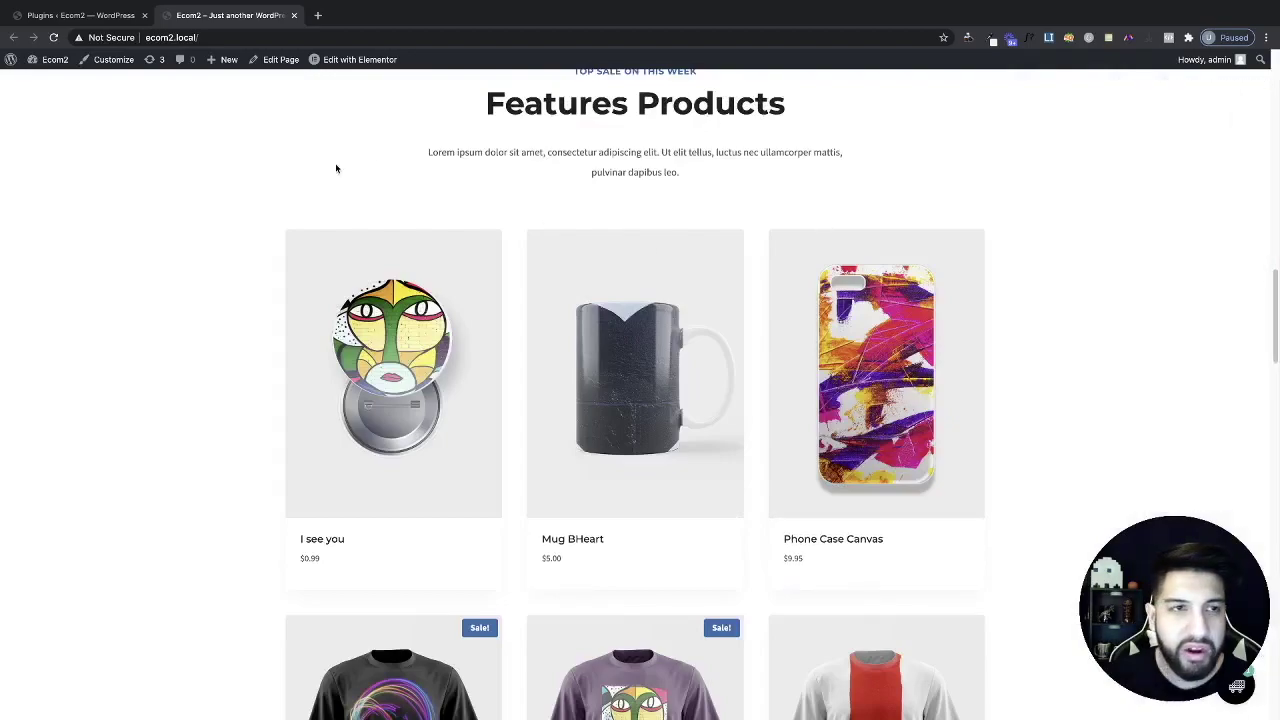
{"action": "scroll", "coordinate": [785, 191], "scroll_direction": "up", "scroll_amount": 1}
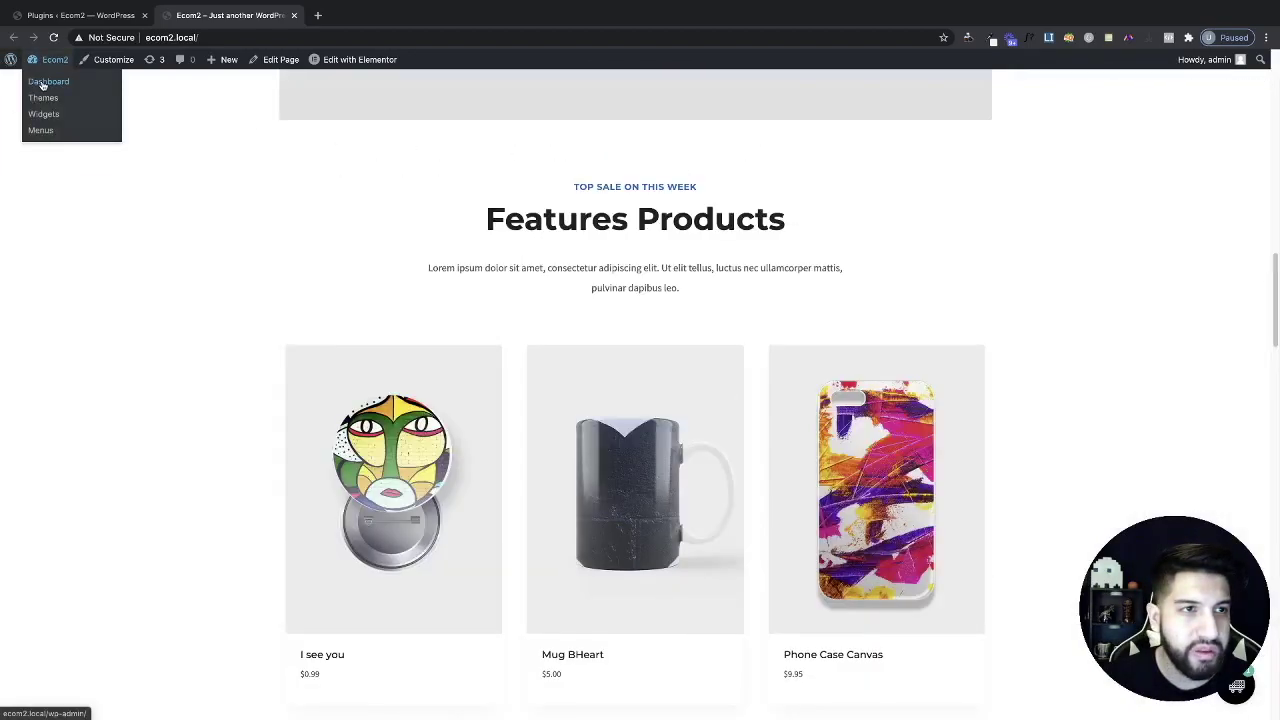
In the Caddy settings, set the free shipping meter's trigger amount to 100 and save the changes
{"action": "left_click", "coordinate": [48, 81]}
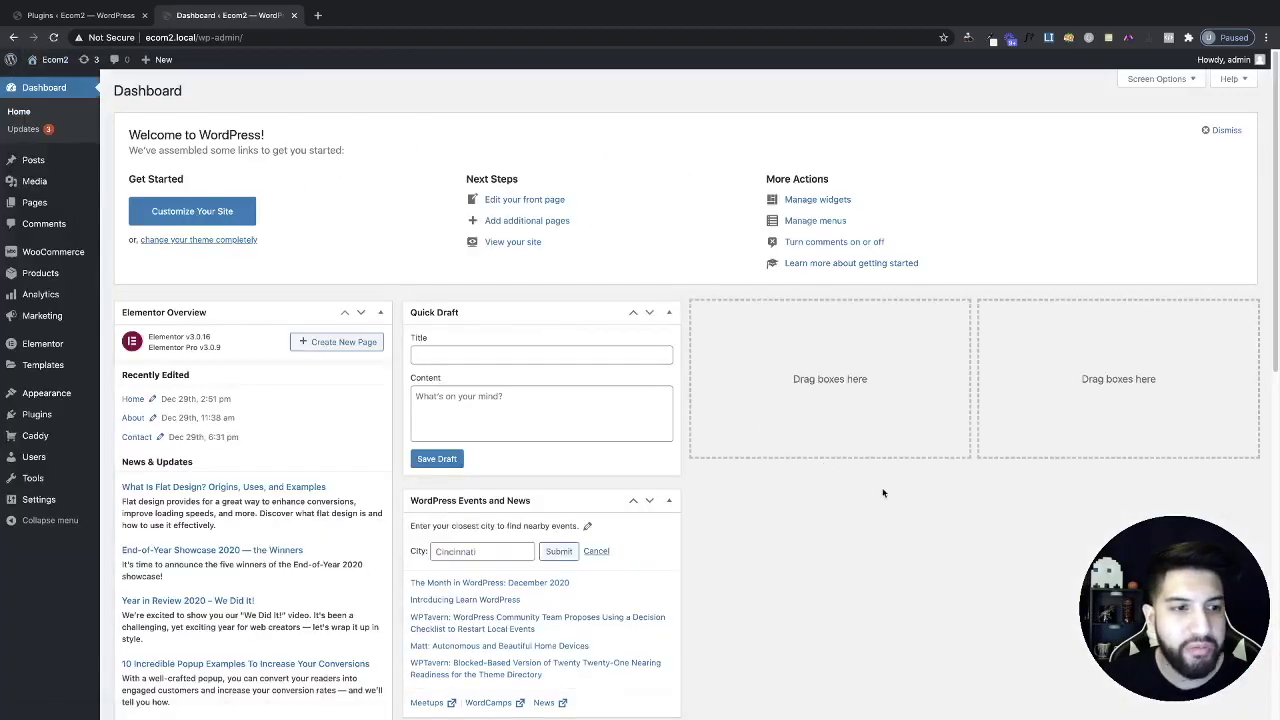
{"action": "left_click", "coordinate": [36, 436]}
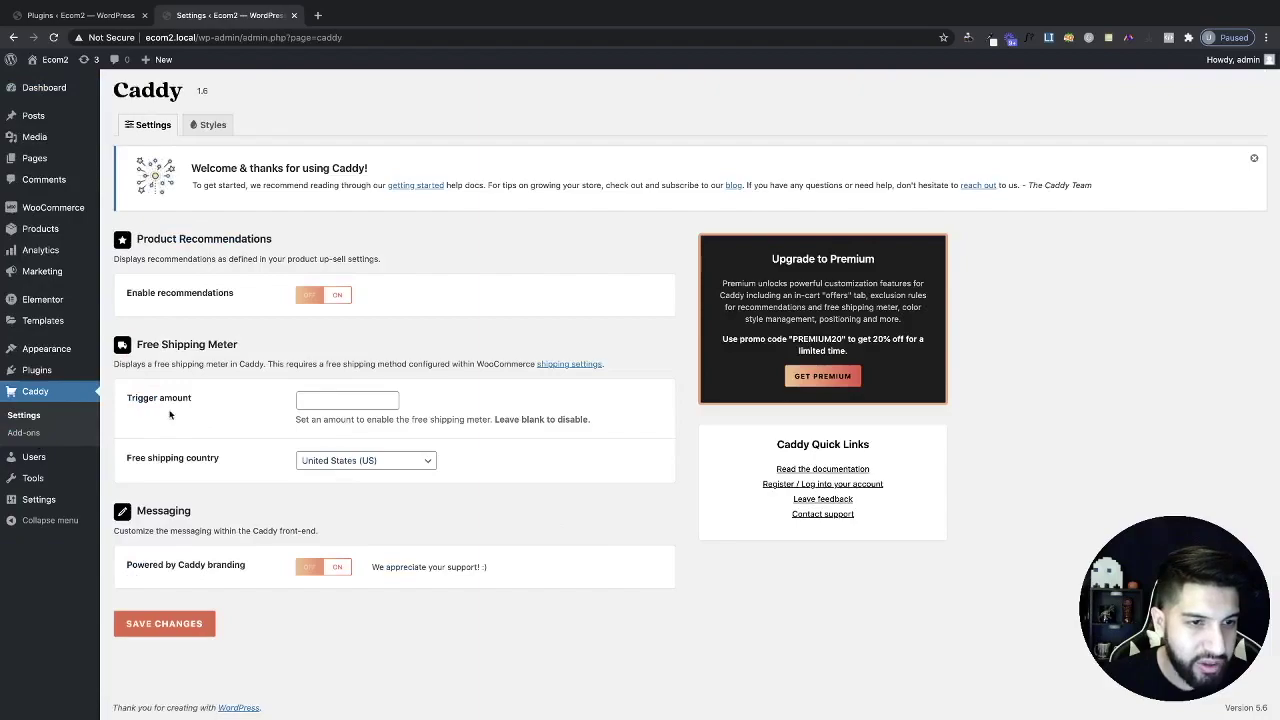
{"action": "left_click", "coordinate": [344, 401]}
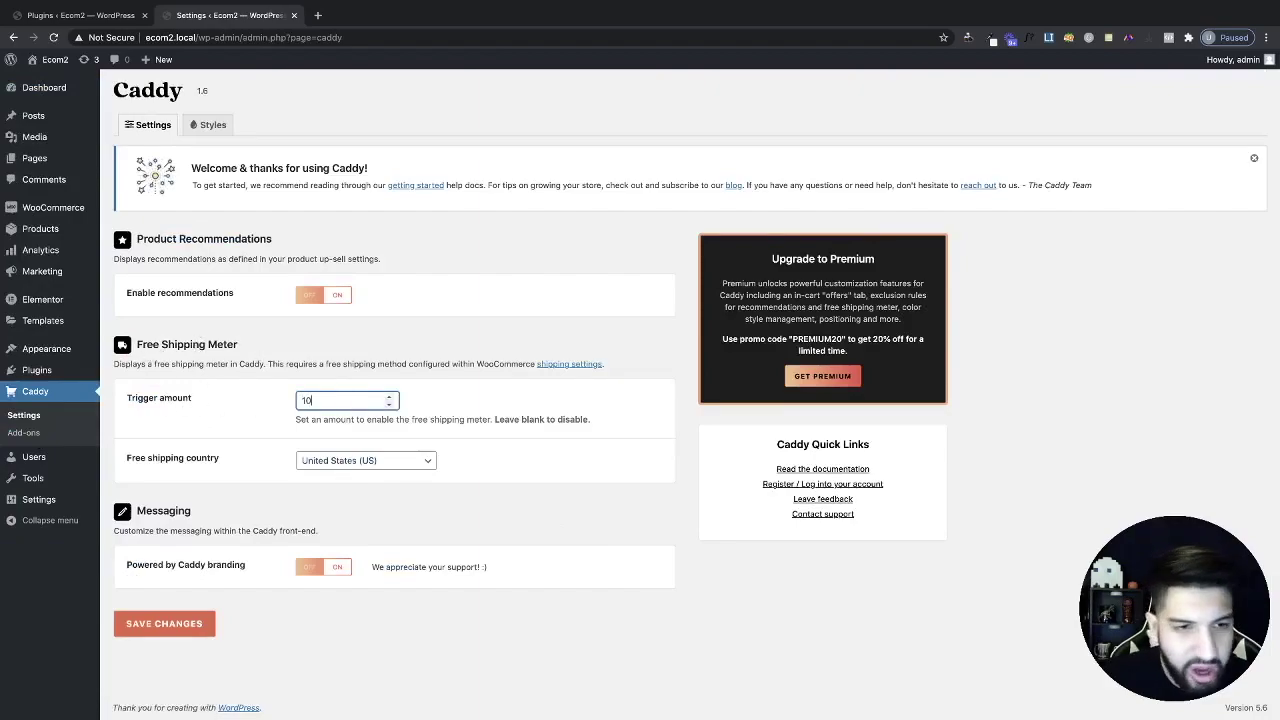
{"action": "left_click", "coordinate": [164, 623]}
Visit the storefront from the admin and open the cart drawer to check the free shipping meter
{"action": "mouse_move", "coordinate": [42, 60]}
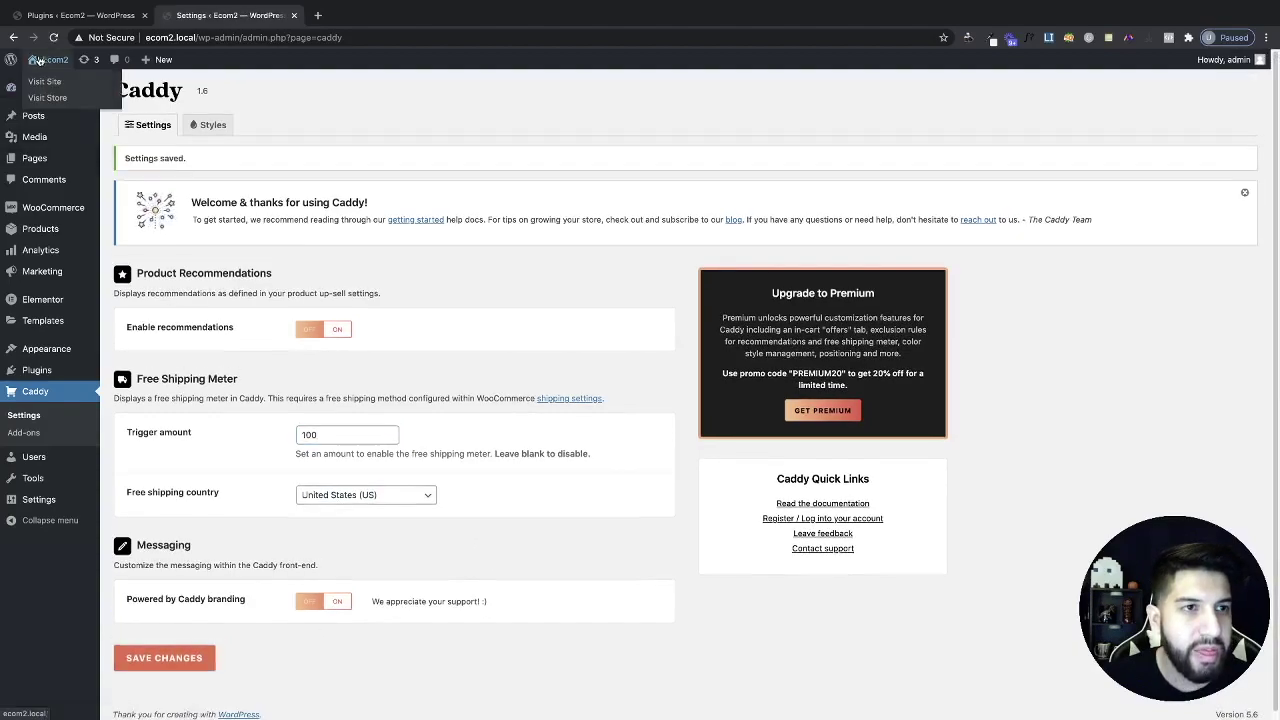
{"action": "left_click", "coordinate": [43, 83]}
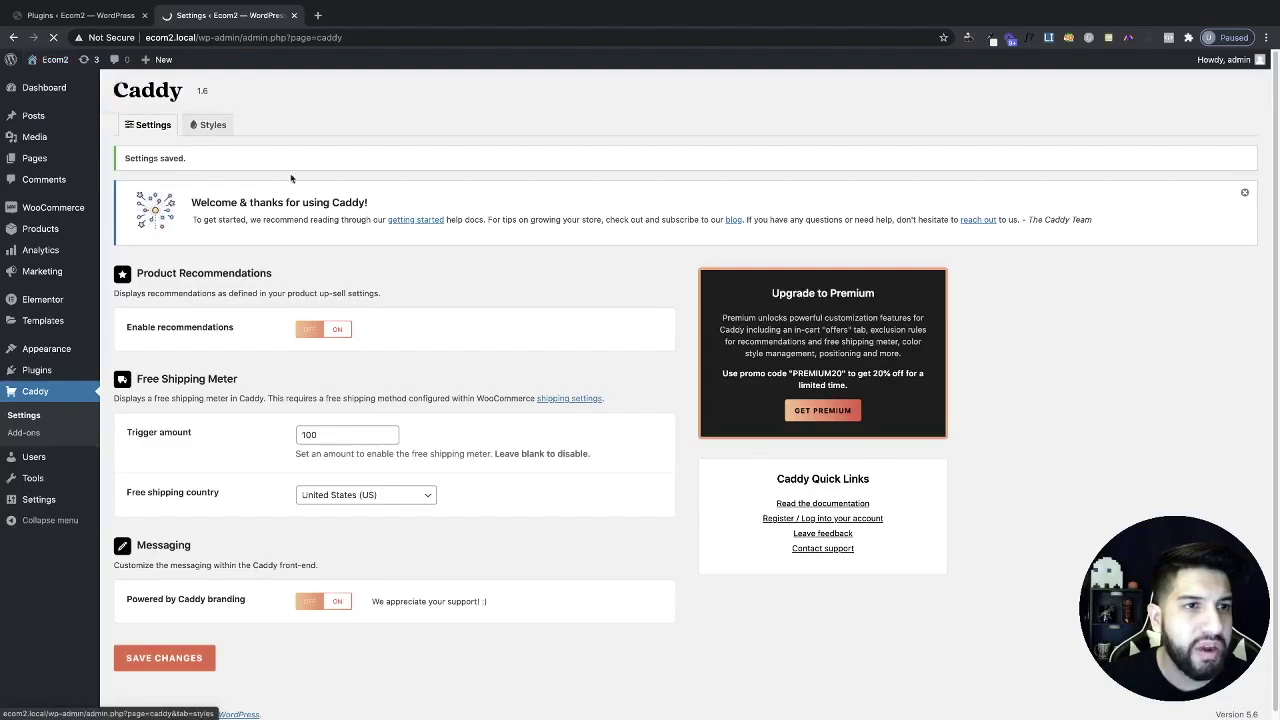
{"action": "scroll", "coordinate": [1267, 647], "scroll_direction": "down", "scroll_amount": 1}
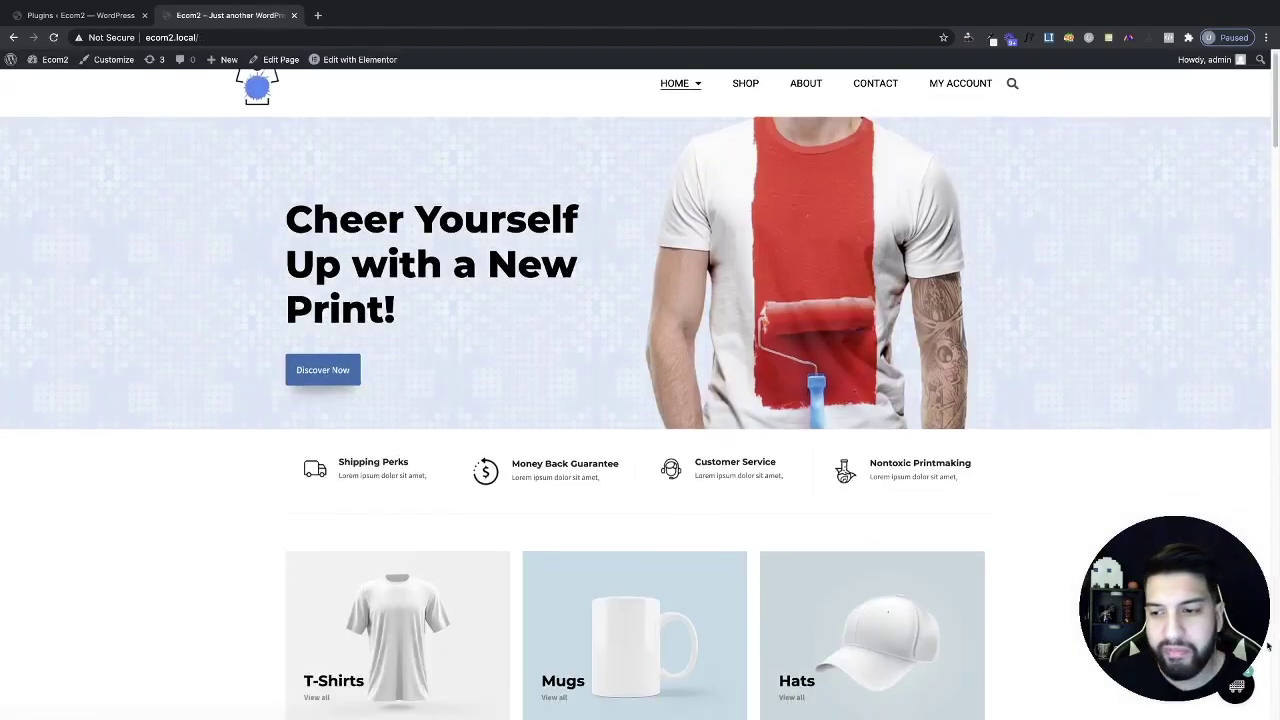
{"action": "left_click", "coordinate": [1242, 688]}
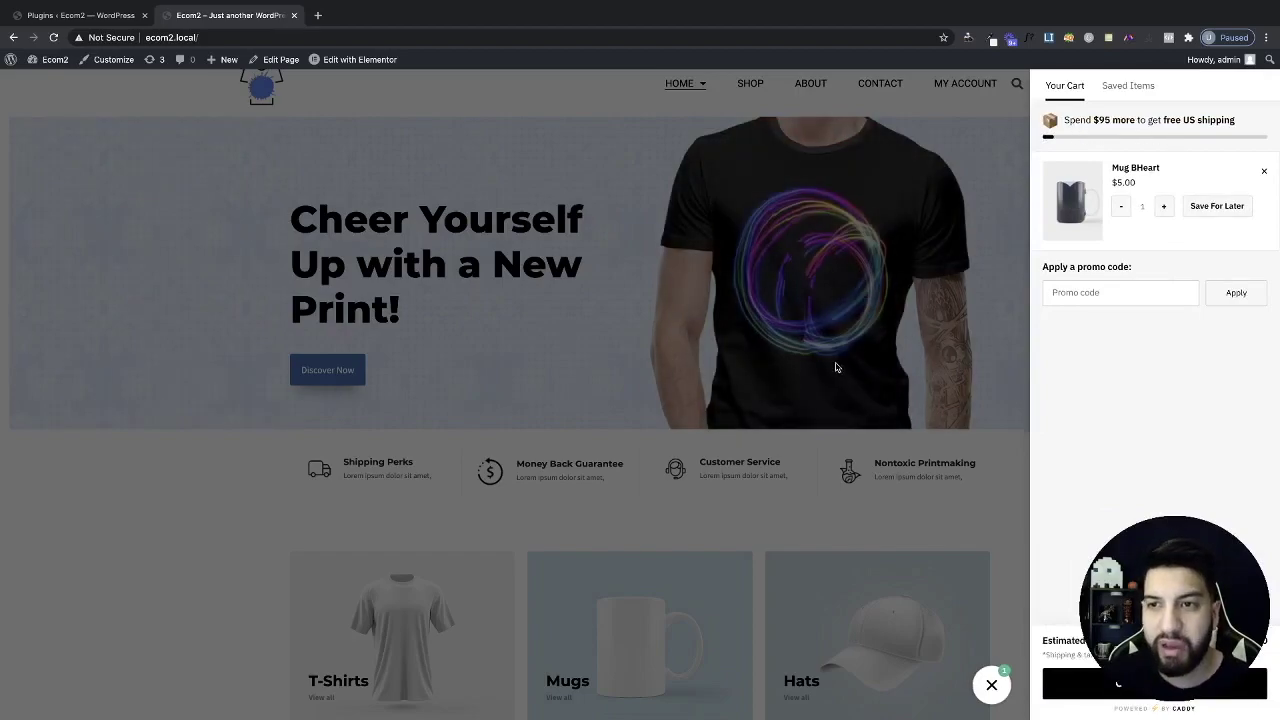
Add the Phone Case Canvas from the featured products to the cart, closing the cart drawer before and after
{"action": "left_click", "coordinate": [842, 542]}
{"action": "scroll", "coordinate": [976, 545], "scroll_direction": "down", "scroll_amount": 15}
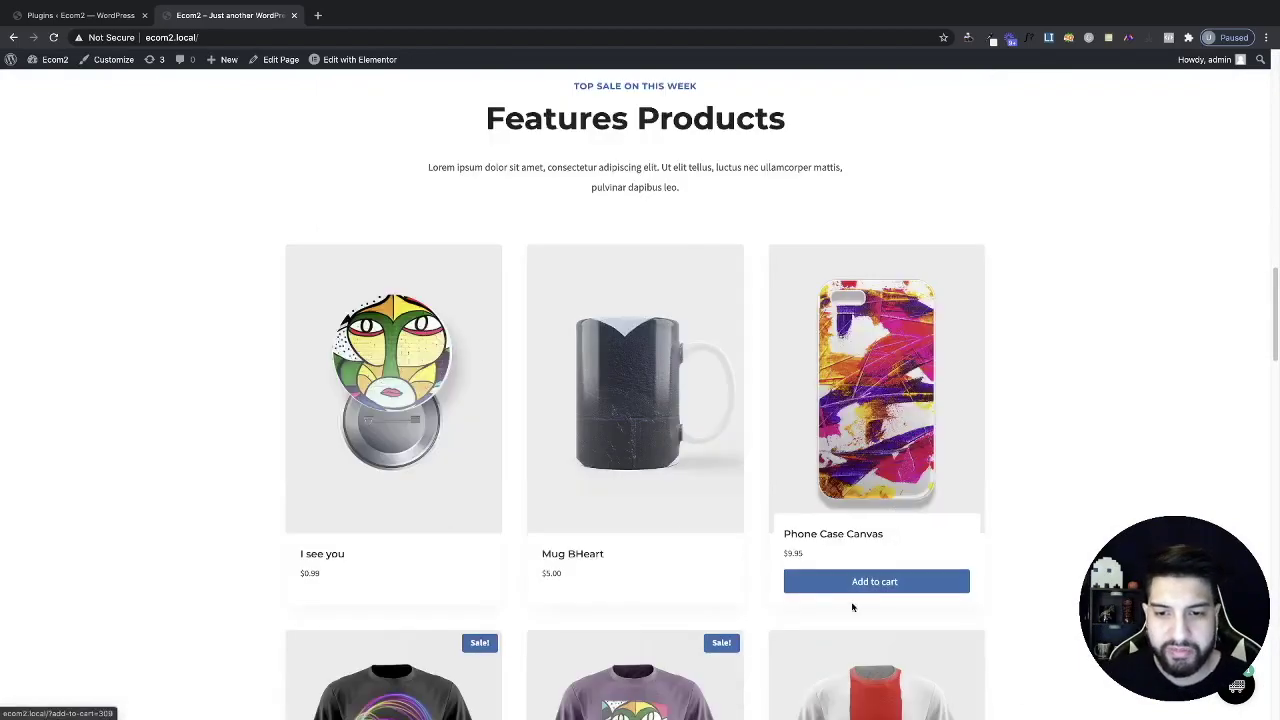
{"action": "left_click", "coordinate": [852, 585]}
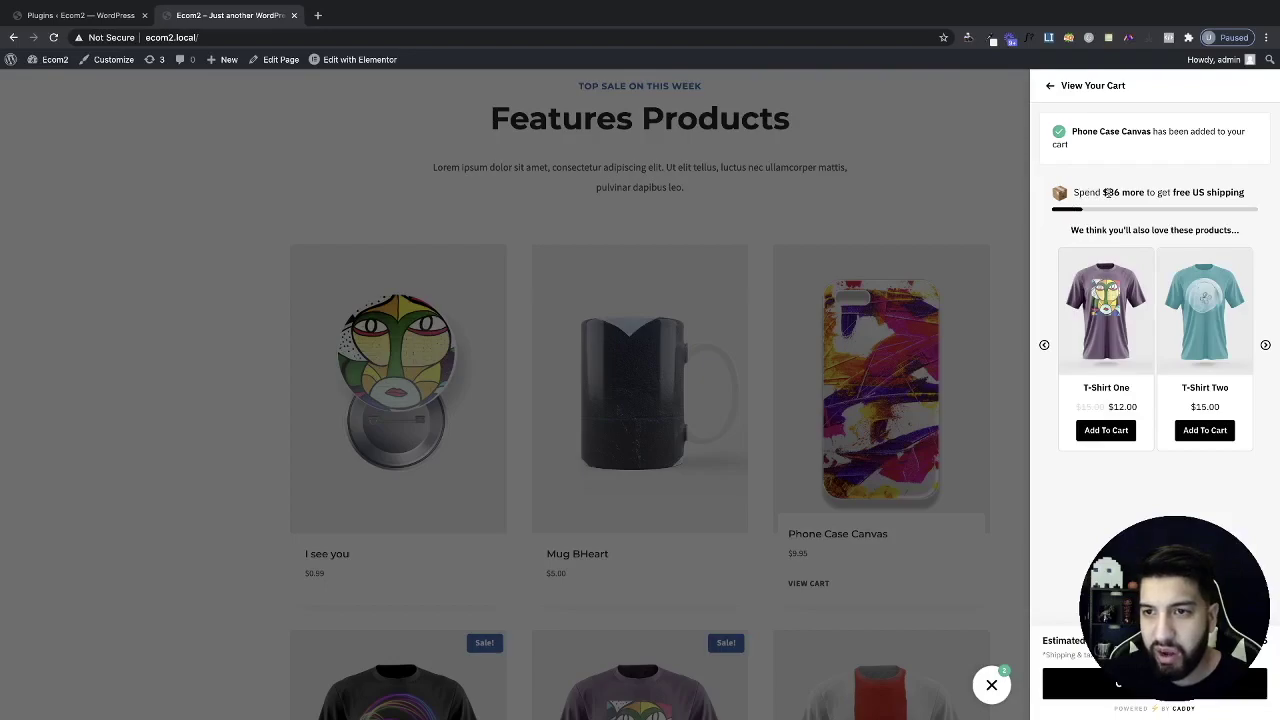
{"action": "left_click", "coordinate": [965, 183]}
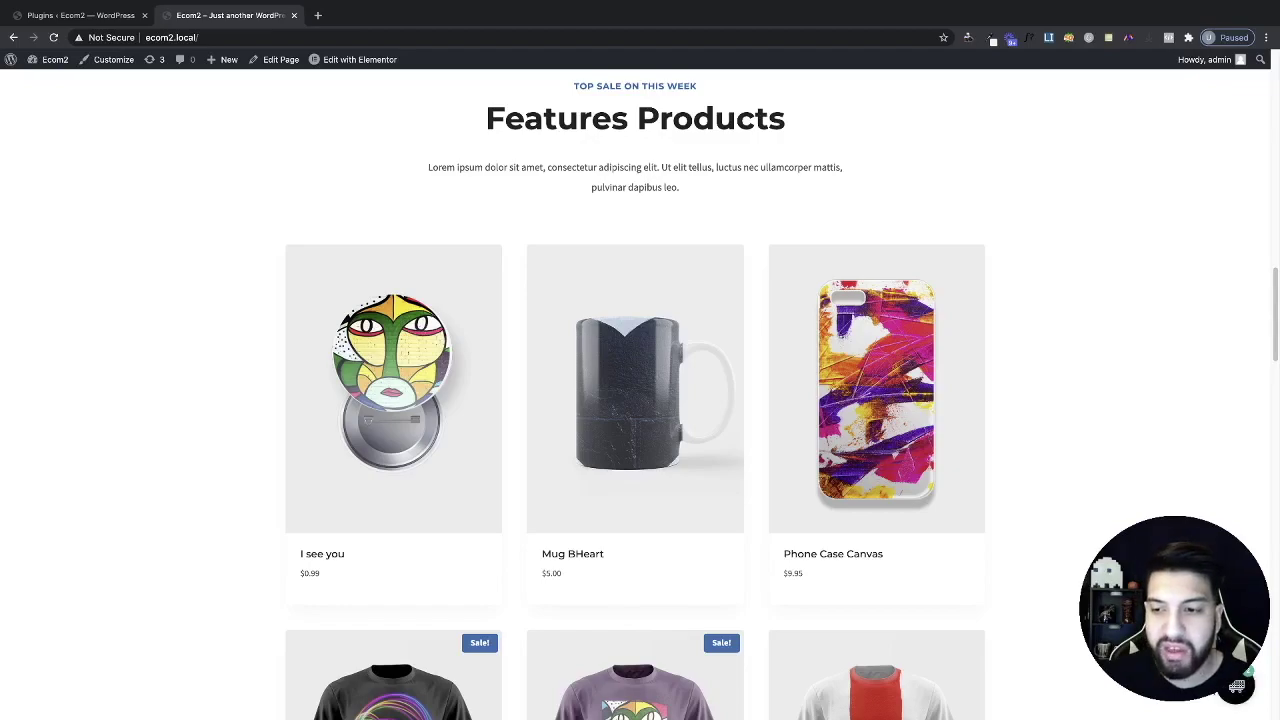
{"action": "scroll", "coordinate": [1131, 391], "scroll_direction": "up", "scroll_amount": 10}
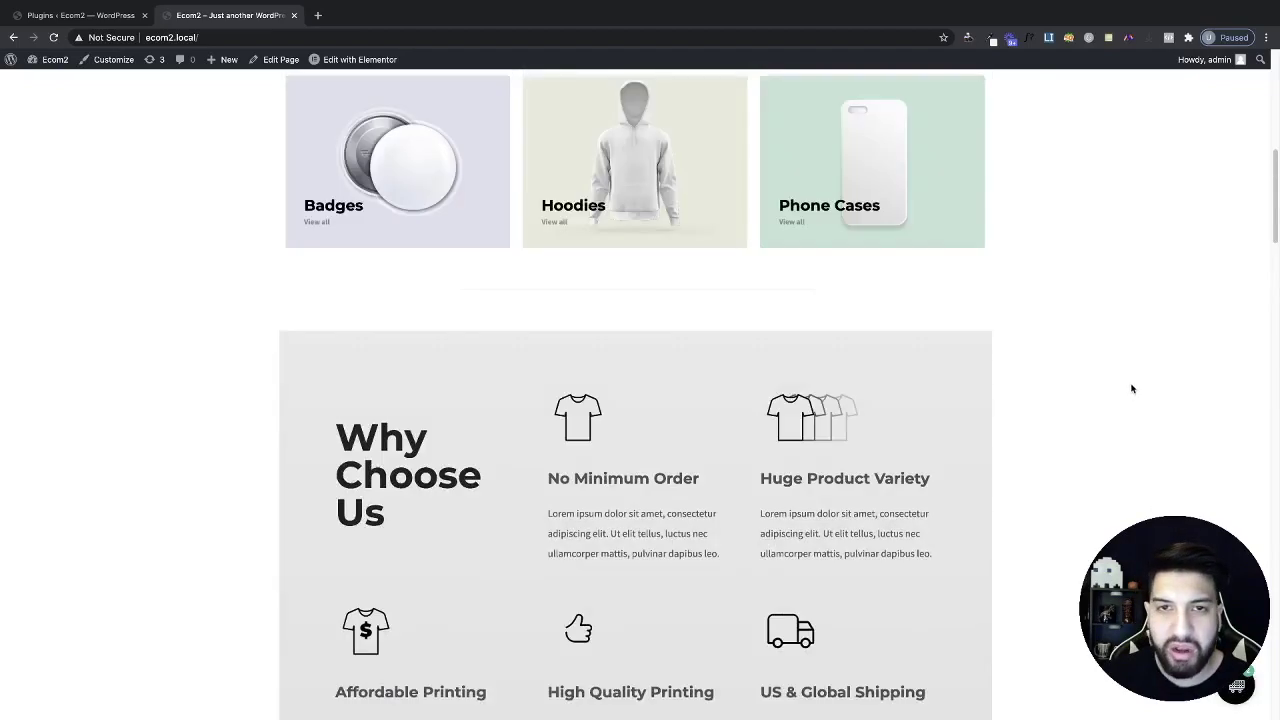
{"action": "scroll", "coordinate": [640, 400], "scroll_direction": "up", "scroll_amount": 2}
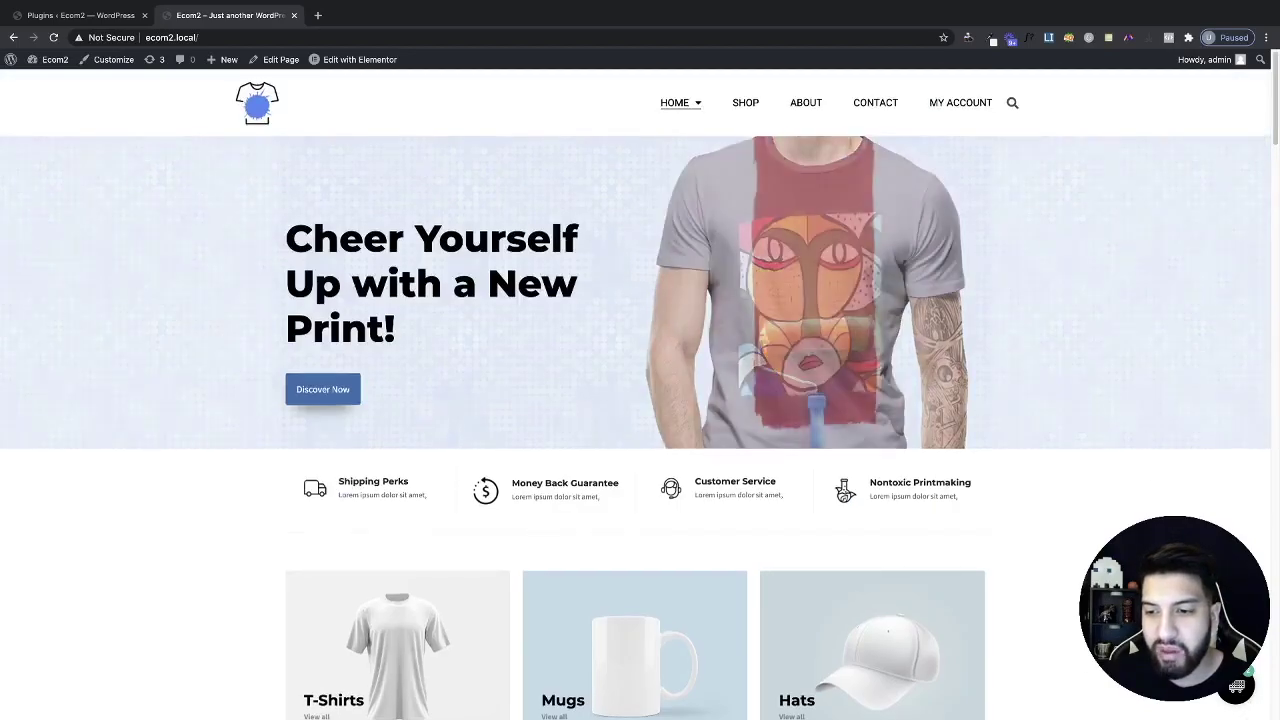
{"action": "scroll", "coordinate": [640, 400], "scroll_direction": "down", "scroll_amount": 5}
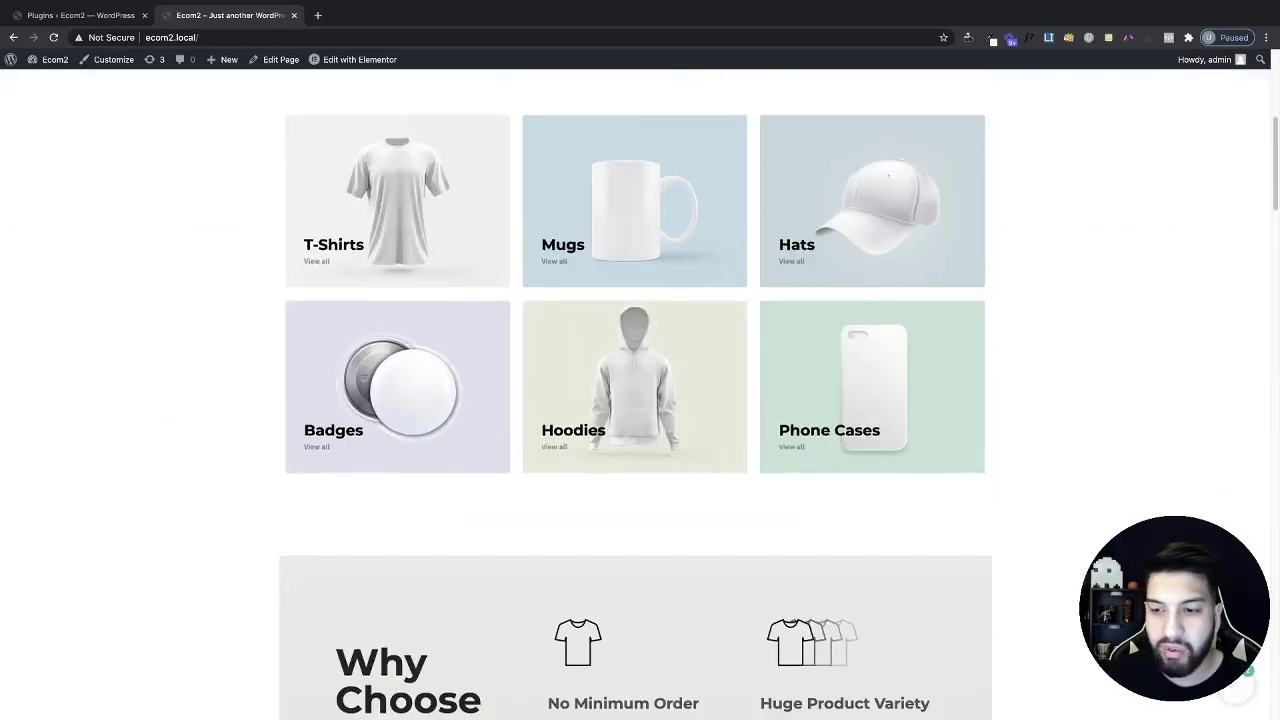
{"action": "scroll", "coordinate": [1054, 460], "scroll_direction": "up", "scroll_amount": 5}
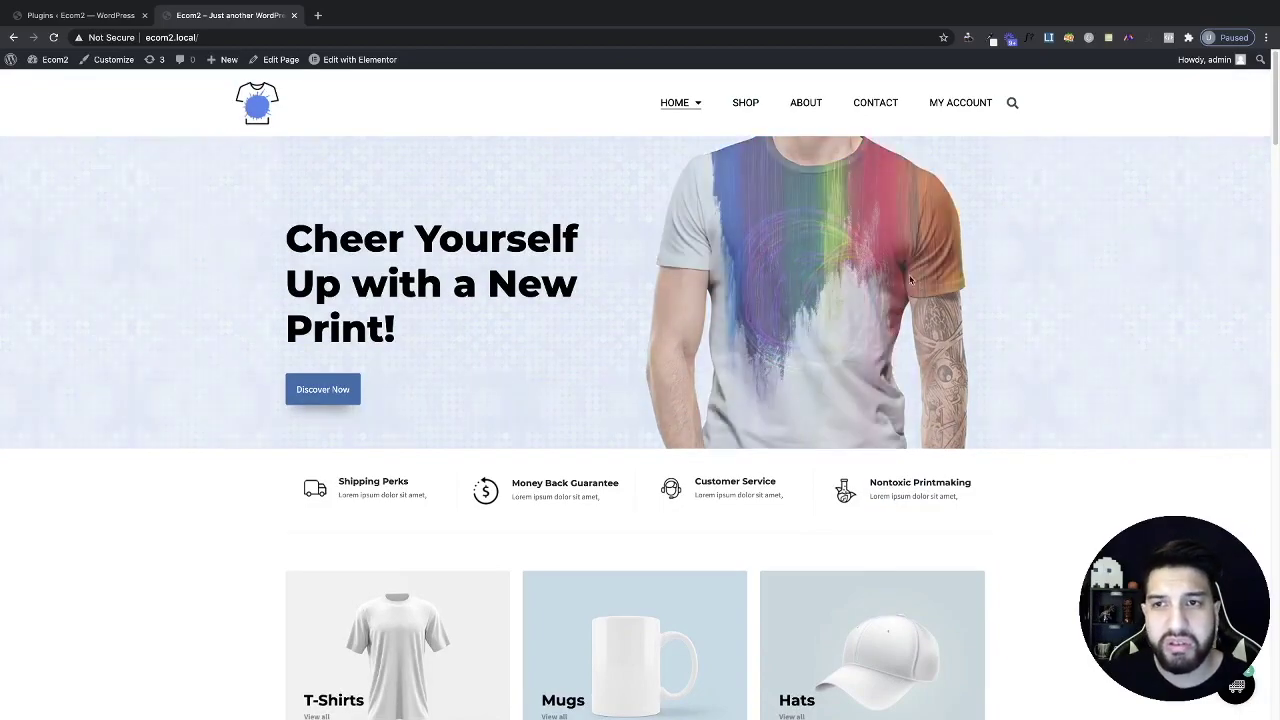
Open the theme Customizer from the storefront and go to its Additional CSS section
{"action": "left_click", "coordinate": [108, 62]}
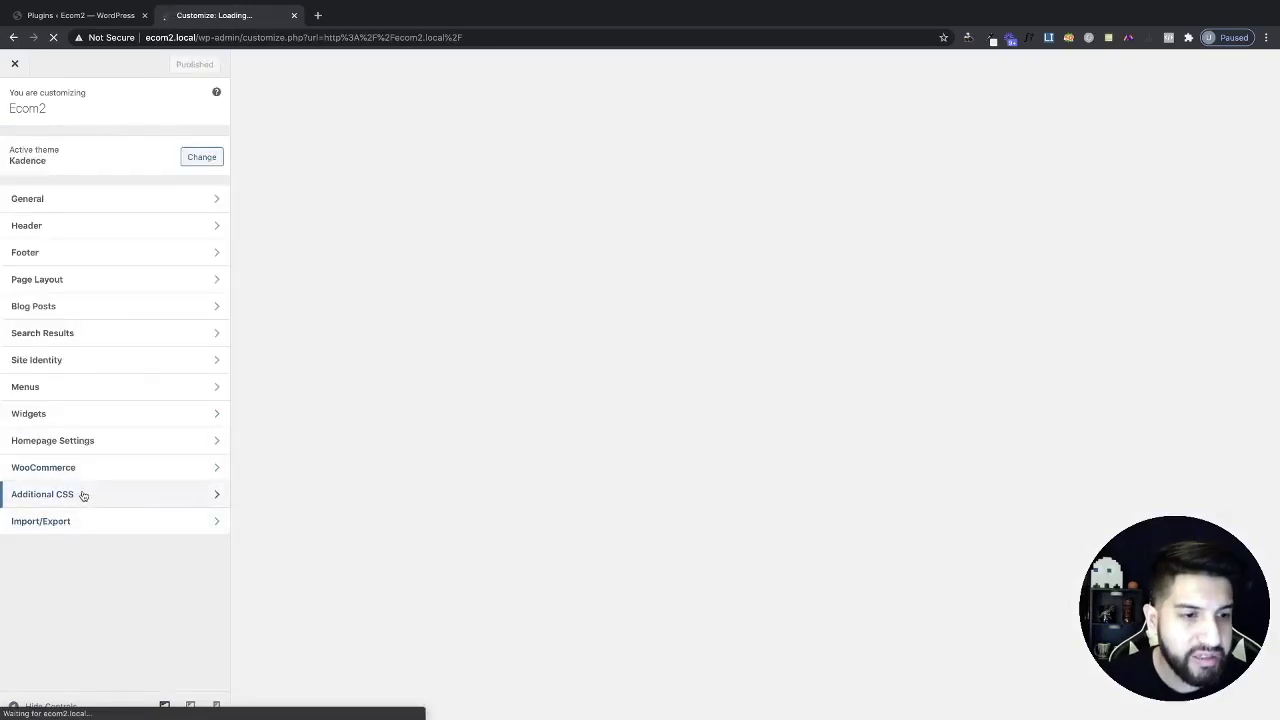
{"action": "left_click", "coordinate": [83, 495]}
Go to the Caddy plugin's style settings in the other admin tab and view the Custom CSS field
{"action": "left_click", "coordinate": [82, 12]}
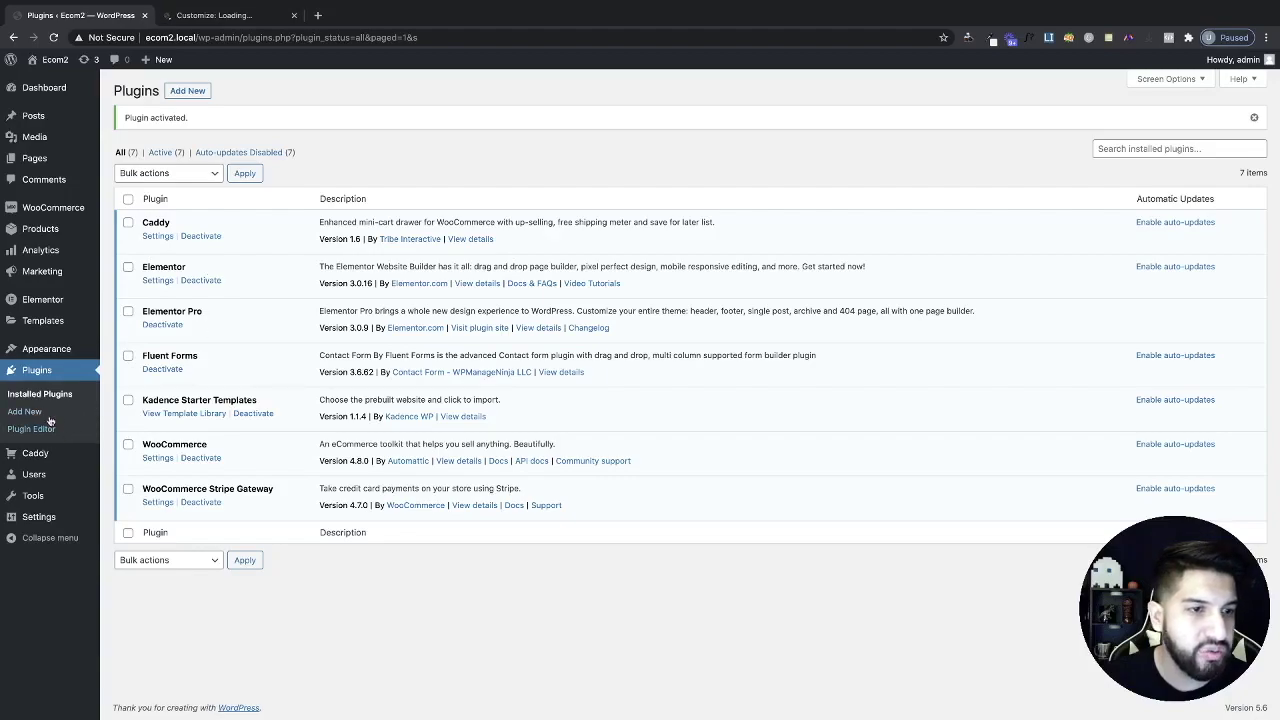
{"action": "left_click", "coordinate": [37, 459]}
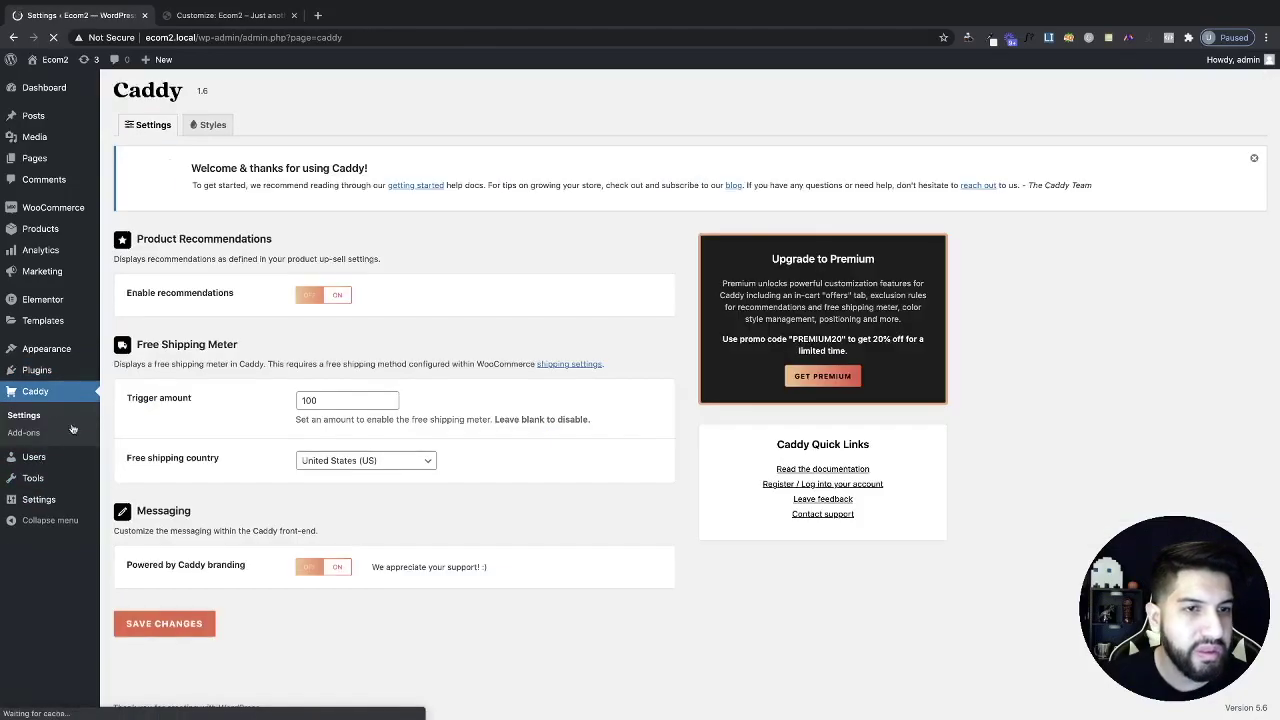
{"action": "left_click", "coordinate": [214, 125]}
{"action": "left_click", "coordinate": [347, 316]}
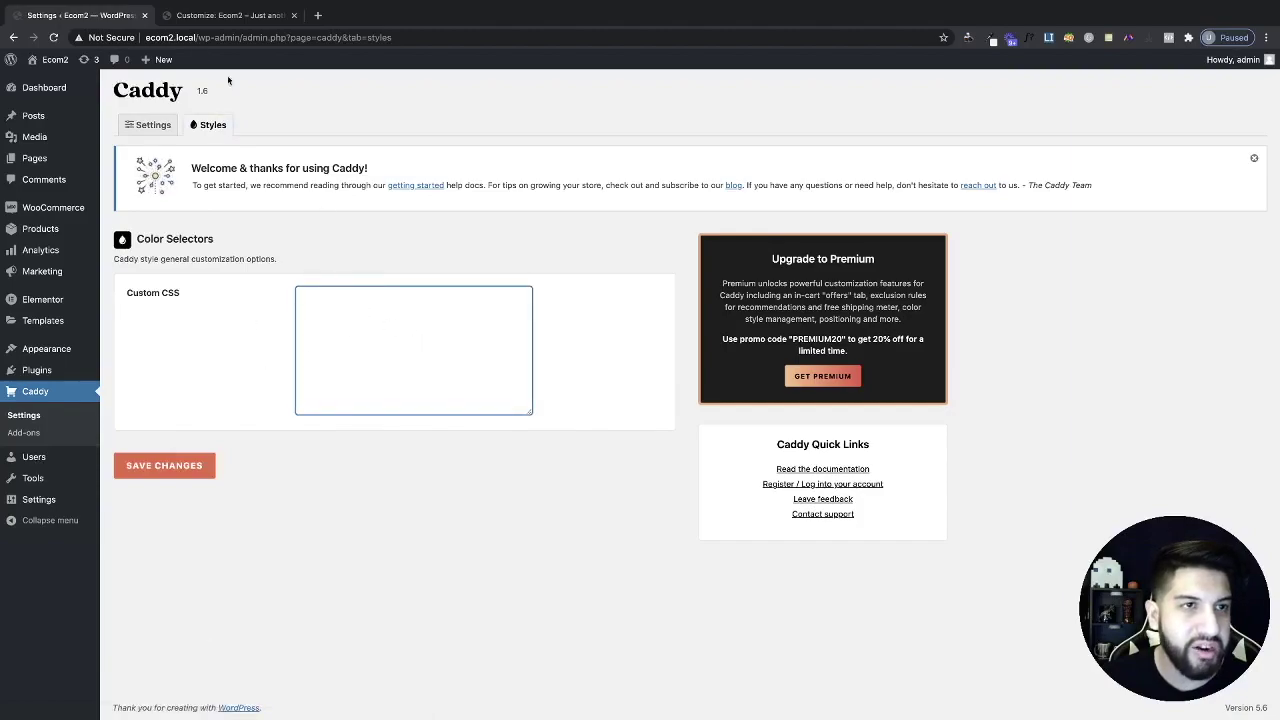
Copy the floating cart quantity bubble rule with background colour #fe3b21 from the saved note into the Customizer's Additional CSS
{"action": "left_click", "coordinate": [191, 20]}
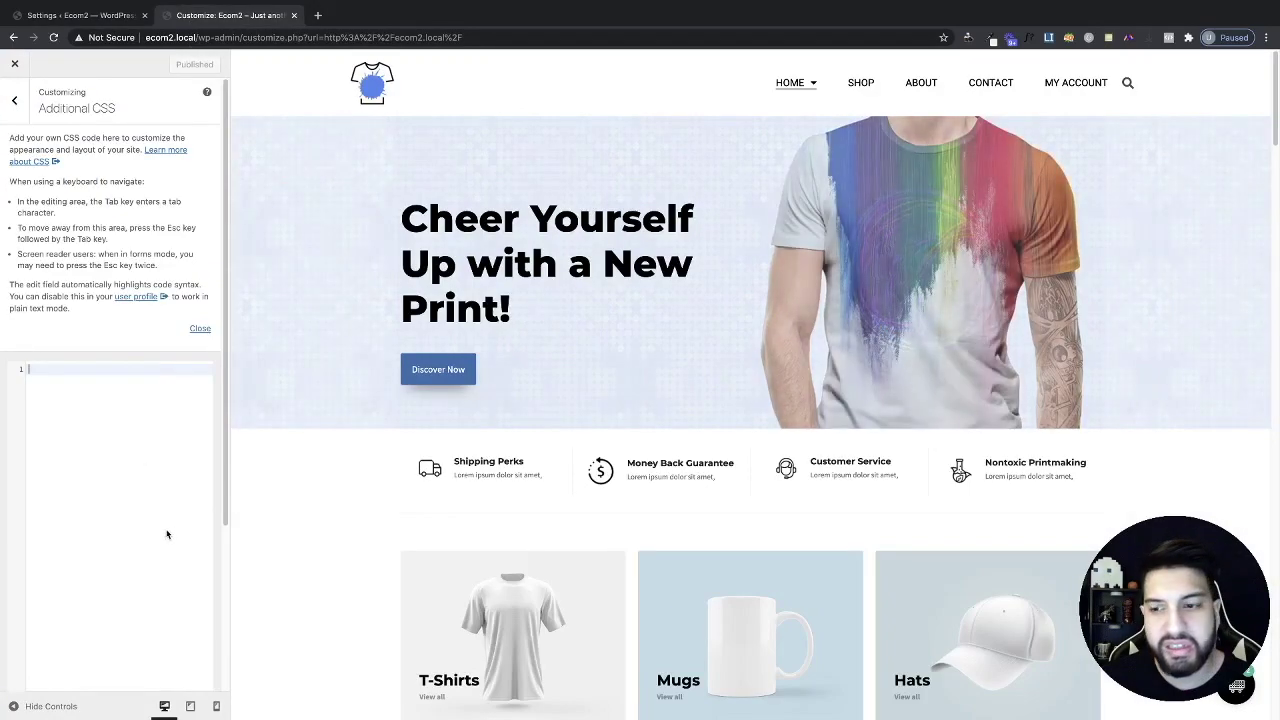
{"action": "left_click", "coordinate": [1108, 38]}
{"action": "scroll", "coordinate": [826, 180], "scroll_direction": "down", "scroll_amount": 2}
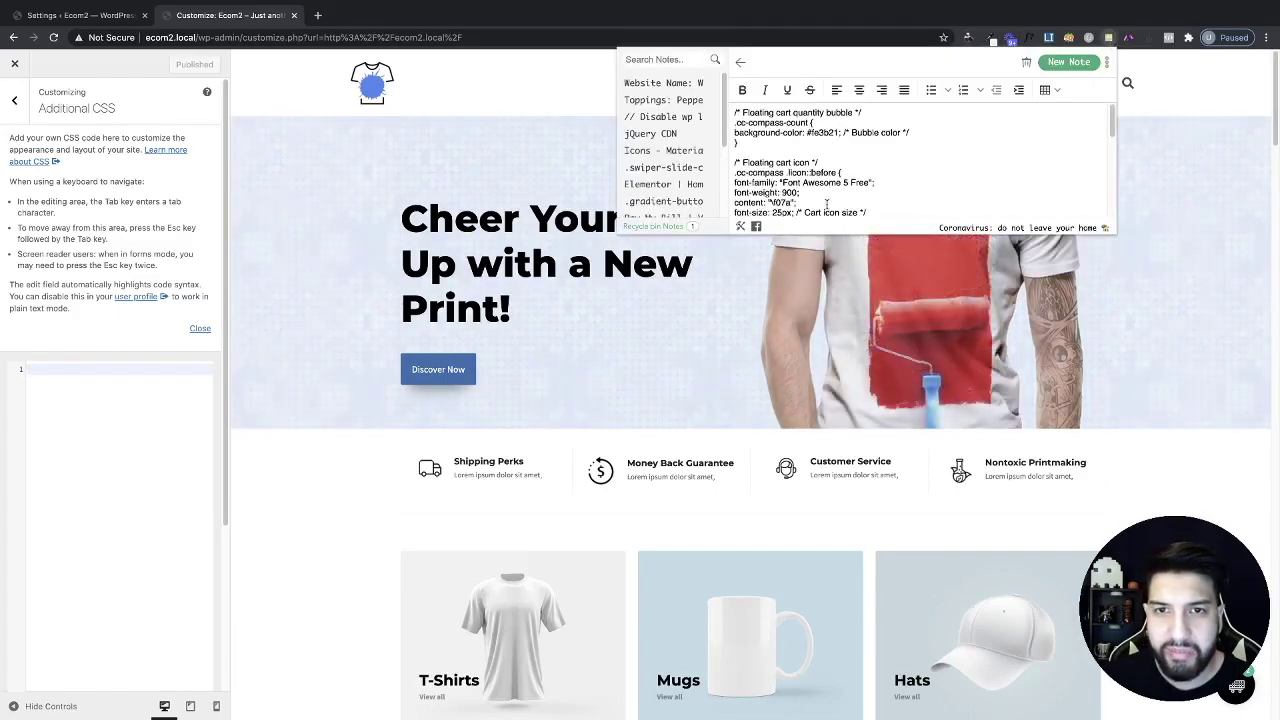
{"action": "left_click_drag", "start_coordinate": [735, 112], "coordinate": [857, 141]}
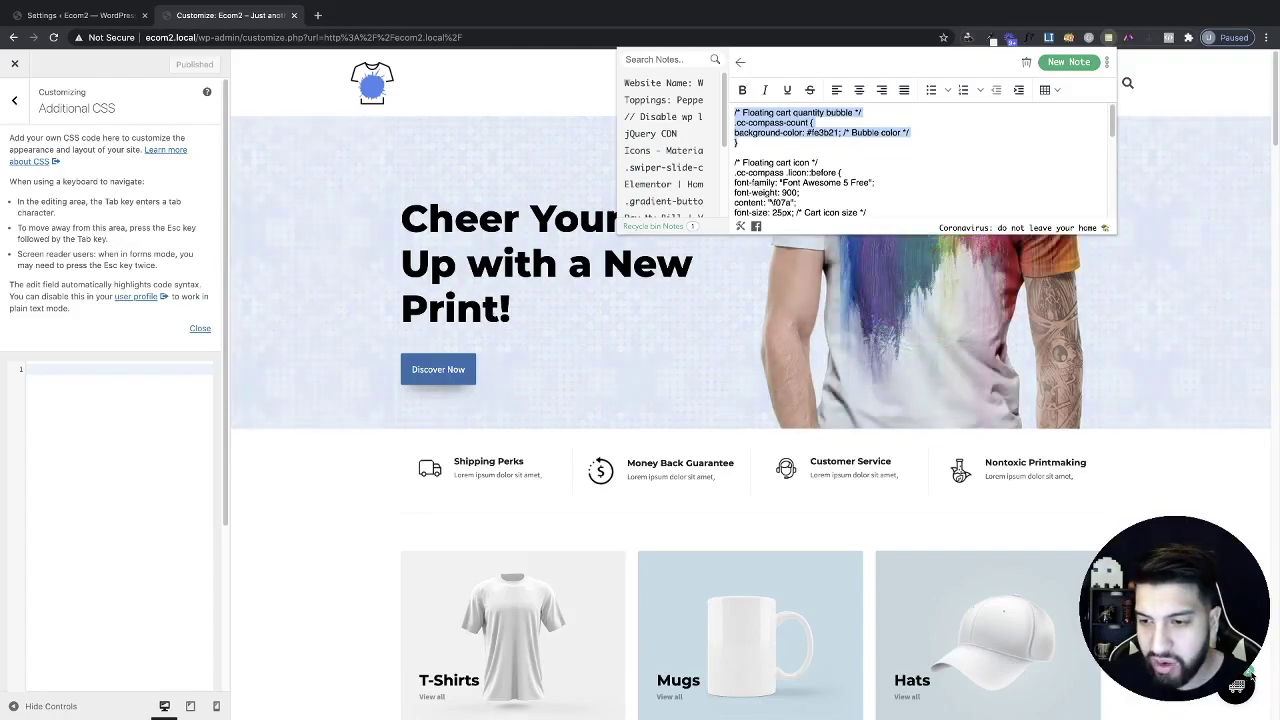
{"action": "left_click", "coordinate": [73, 423]}
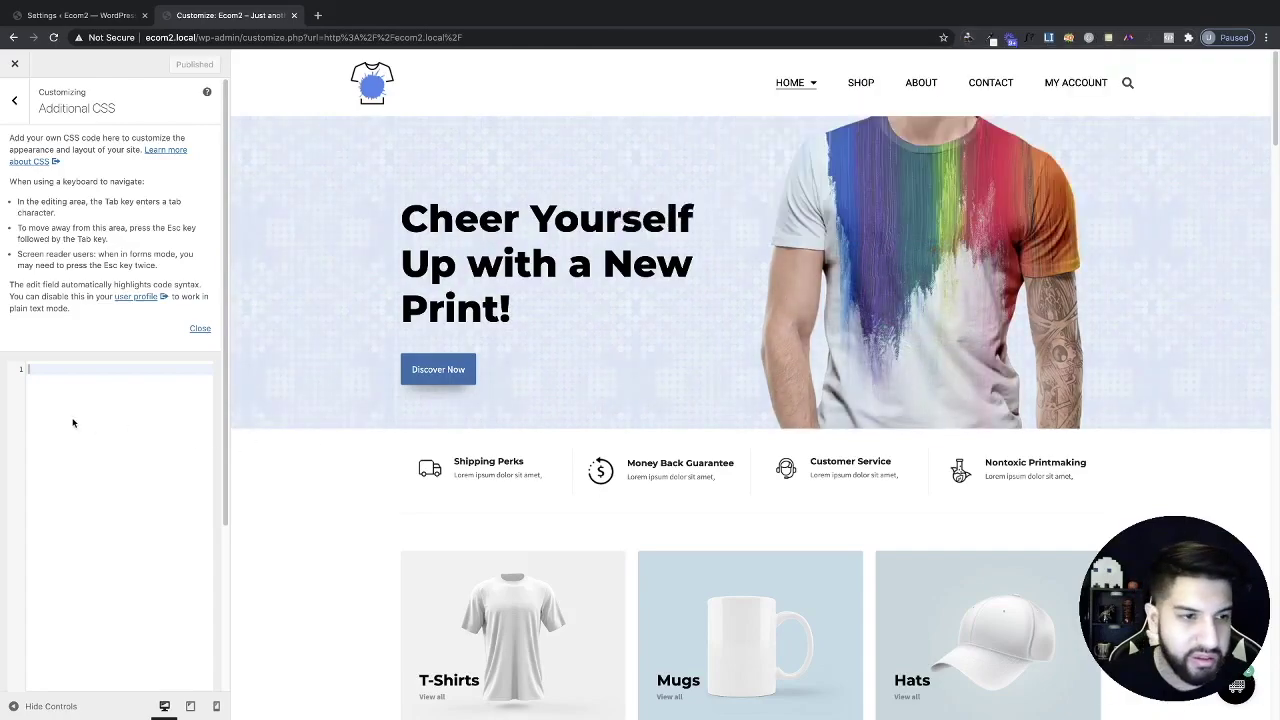
{"action": "type", "text": "/* Floating cart quantity bubble */ .cc-compass-count { background-color: #fe3b21; /* Bubble color */ }"}
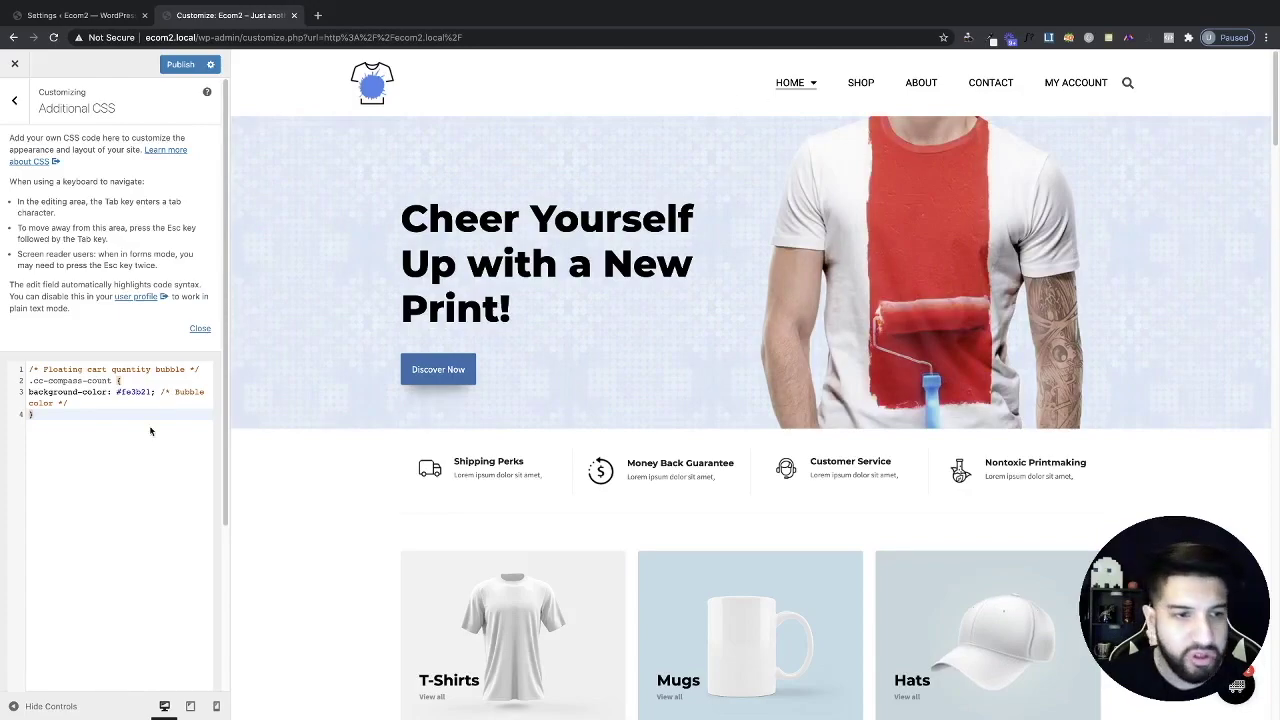
{"action": "left_click_drag", "start_coordinate": [152, 393], "coordinate": [137, 392]}
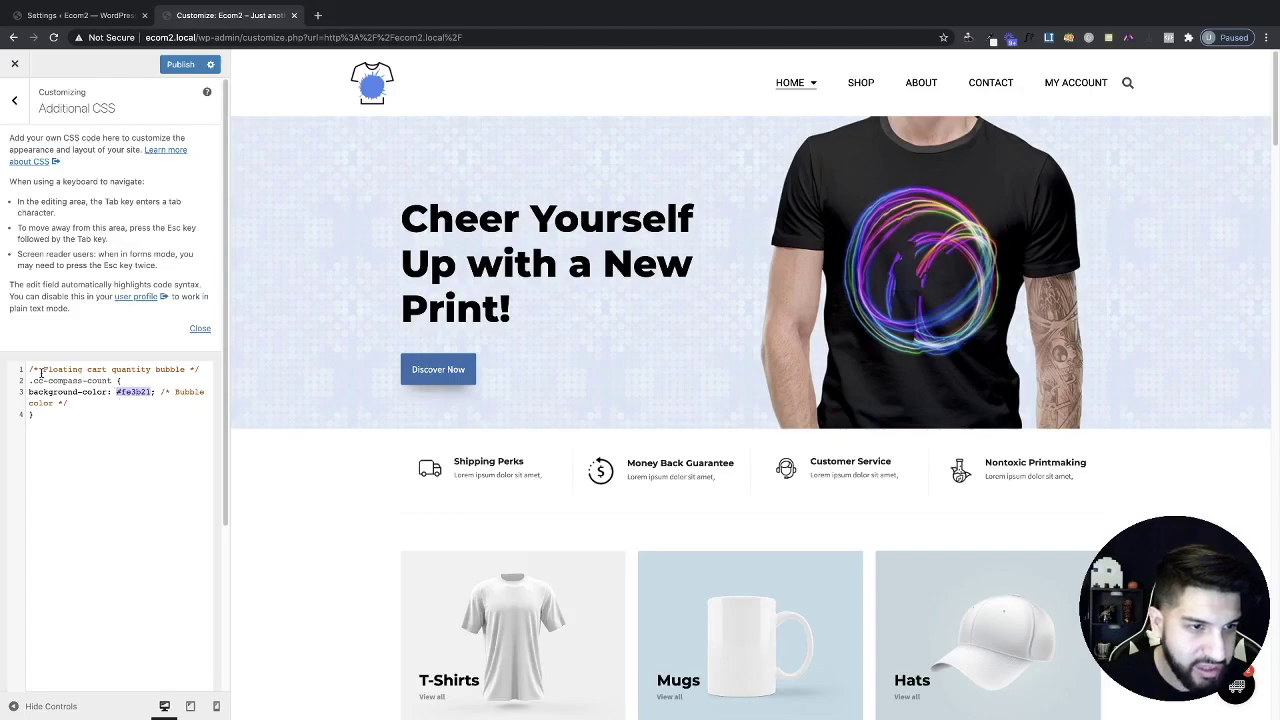
{"action": "left_click_drag", "start_coordinate": [29, 369], "coordinate": [188, 370]}
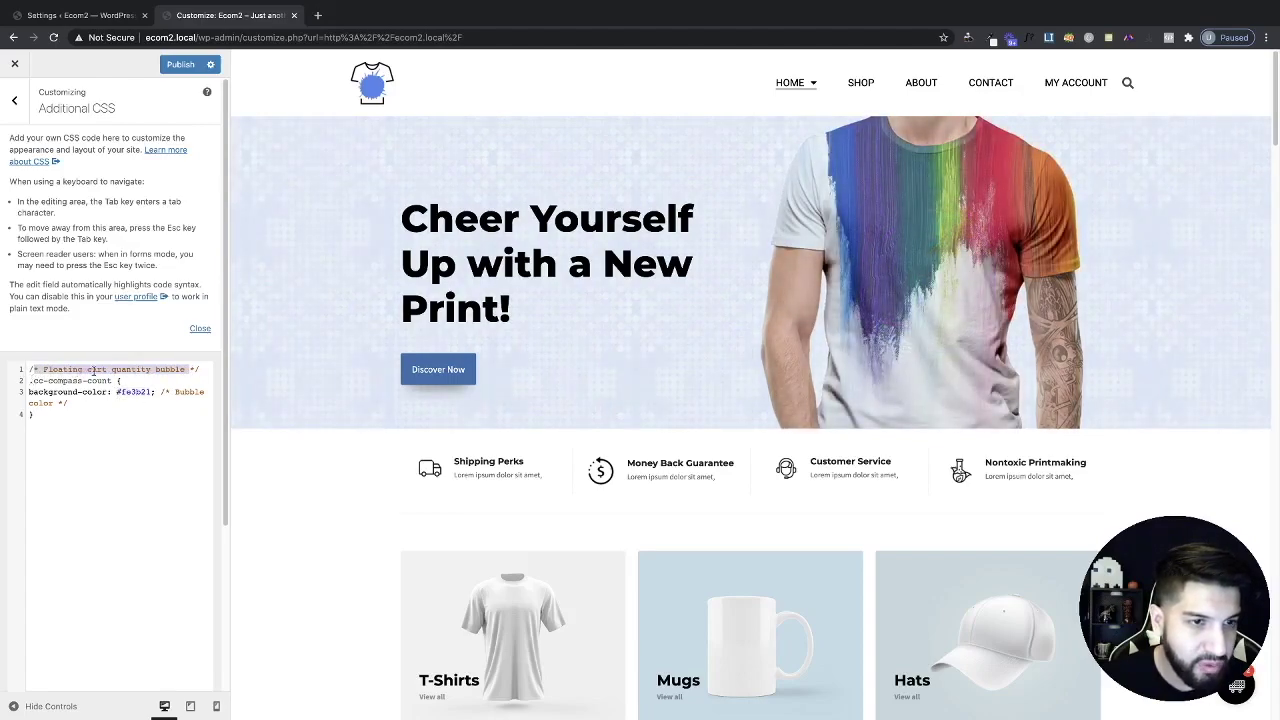
{"action": "left_click", "coordinate": [169, 392]}
{"action": "left_click_drag", "start_coordinate": [161, 392], "coordinate": [204, 394]}
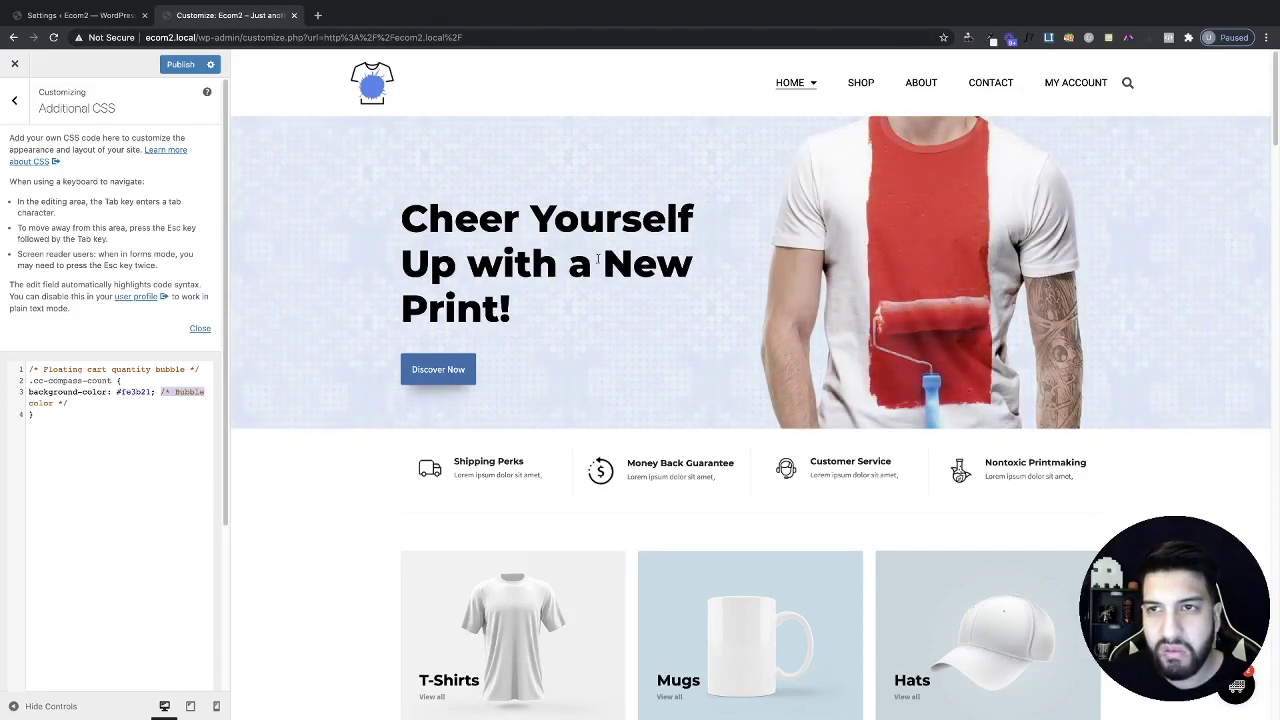
Add the note's floating cart icon rule below the bubble rule, with "Font Awesome 5 Free", weight 900, content "\f07a" and size 25px
{"action": "left_click", "coordinate": [1108, 38]}
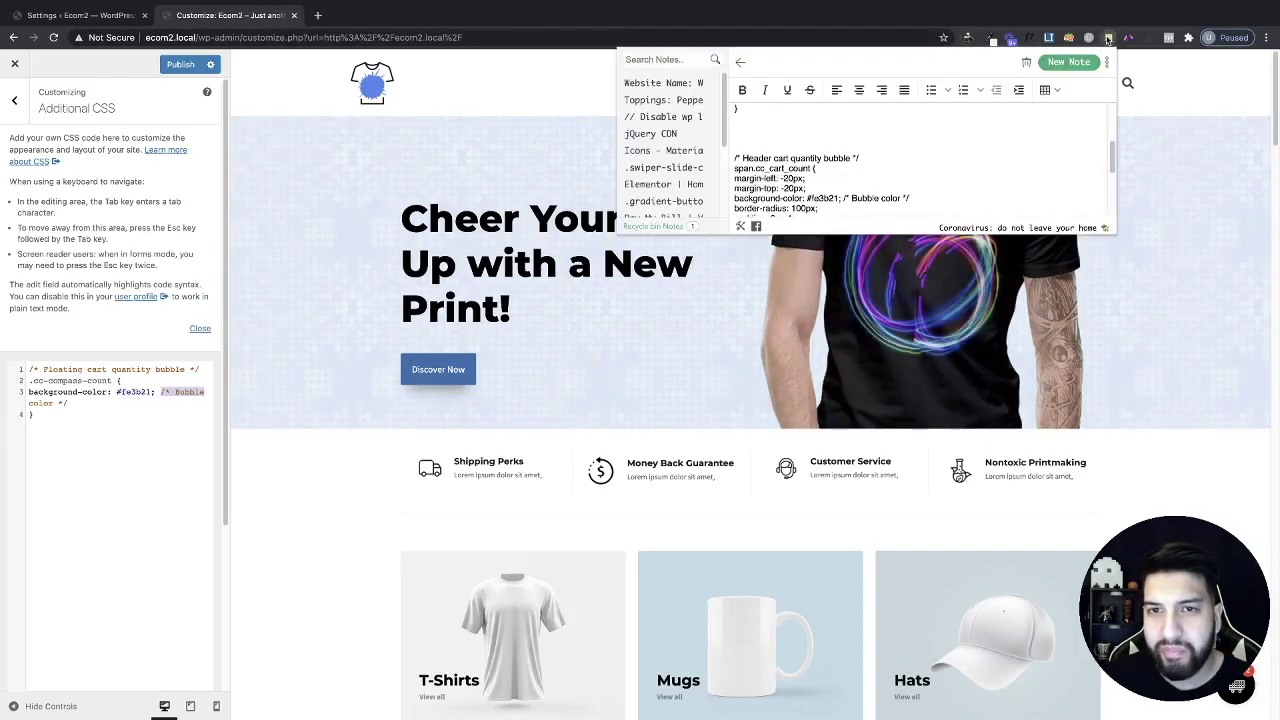
{"action": "scroll", "coordinate": [812, 112], "scroll_direction": "down", "scroll_amount": 8}
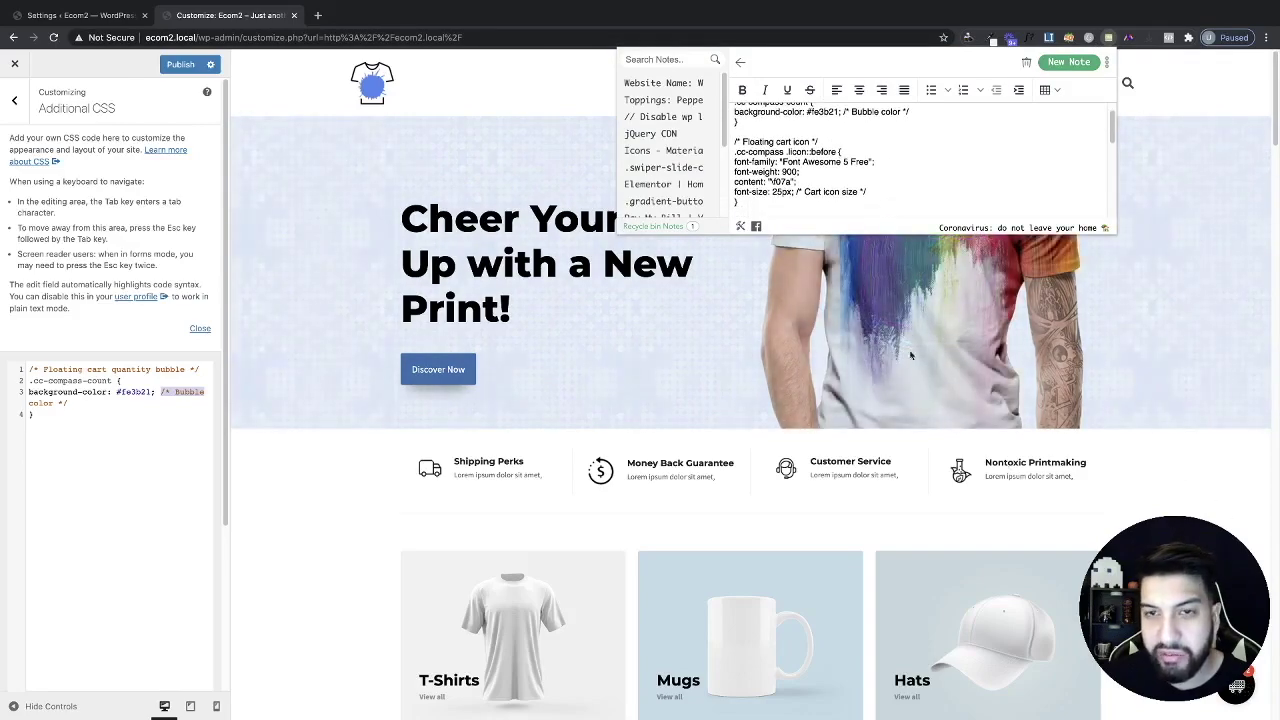
{"action": "scroll", "coordinate": [761, 151], "scroll_direction": "up", "scroll_amount": 1}
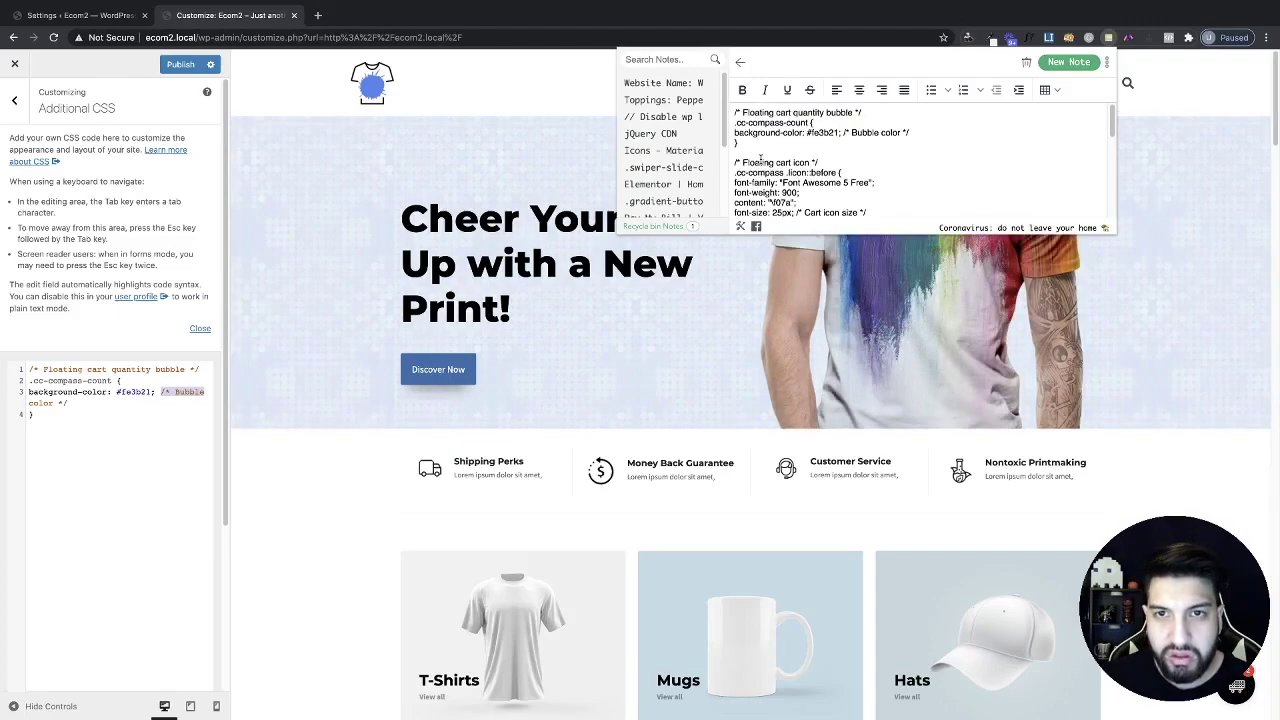
{"action": "left_click_drag", "start_coordinate": [736, 163], "coordinate": [815, 203]}
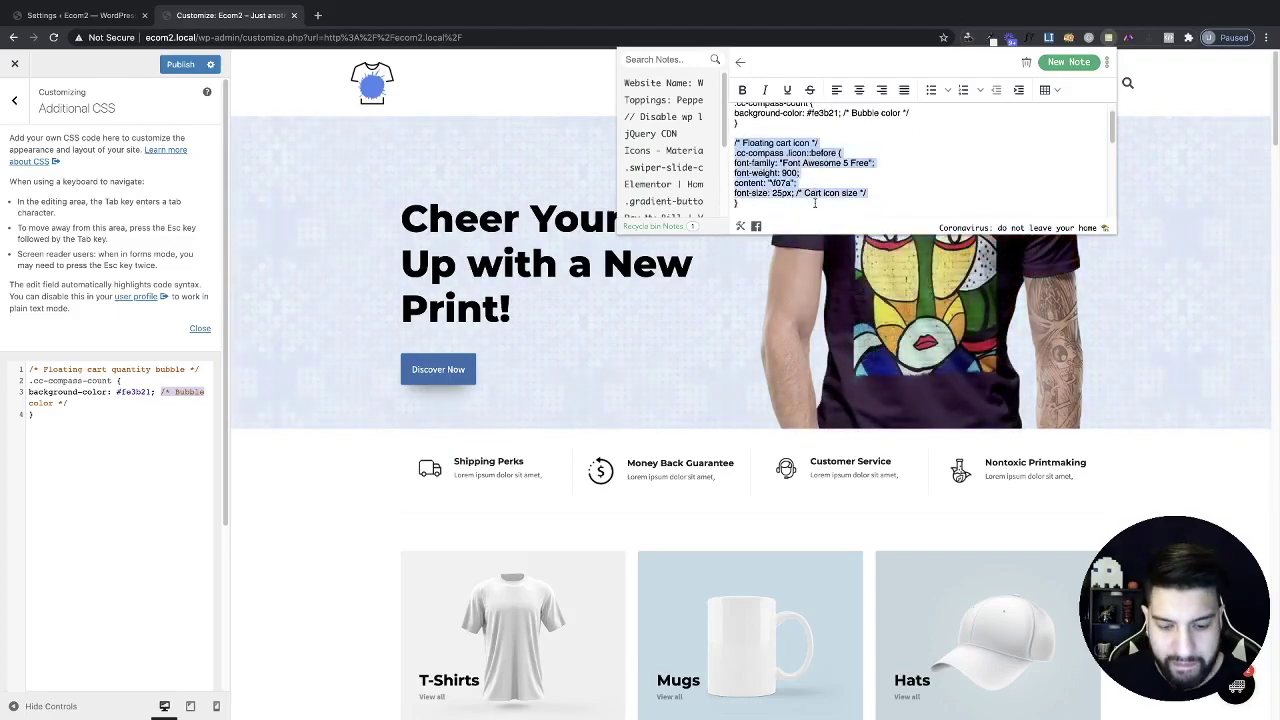
{"action": "left_click", "coordinate": [85, 428]}
{"action": "key", "text": "Return"}
{"action": "key", "text": "Return"}
{"action": "type", "text": "/* Floating cart icon */ .cc-compass .licon::before { font-family: \"Font Awesome 5 Free\"; font-weight: 900; content: '\\f07a'; font-size: 25px; /* Cart icon size */ }"}
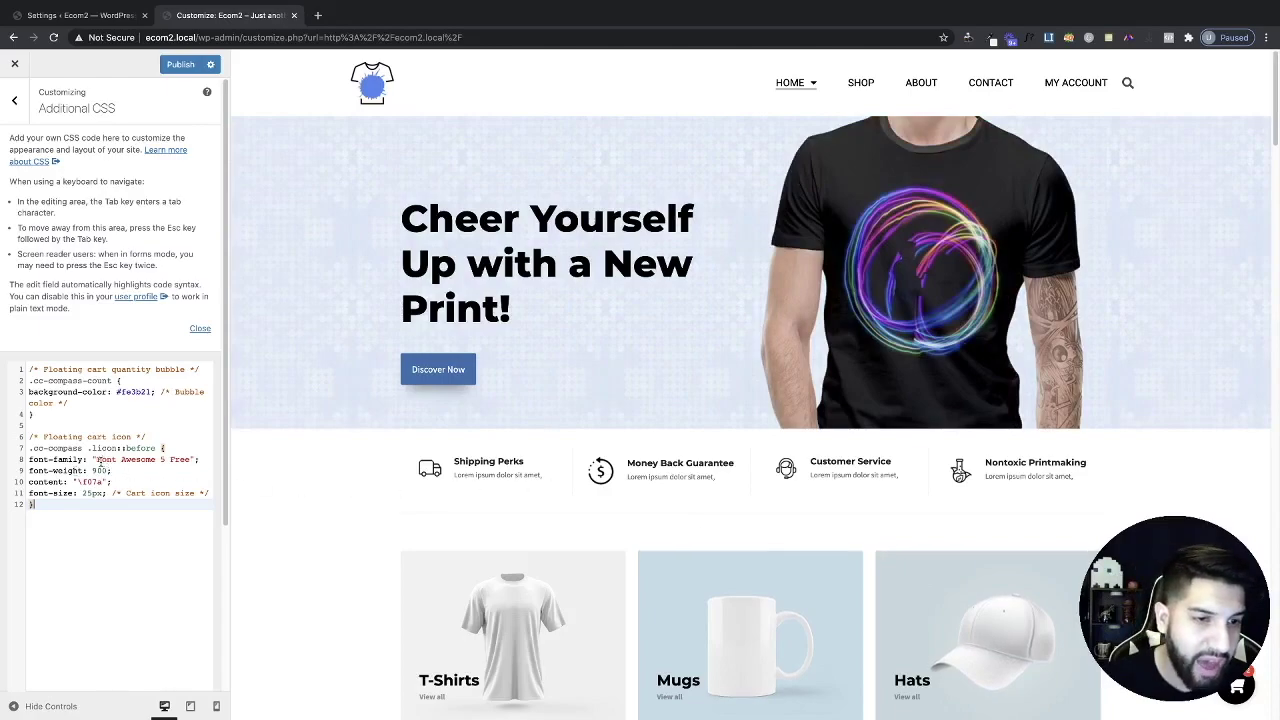
{"action": "left_click_drag", "start_coordinate": [93, 460], "coordinate": [195, 461]}
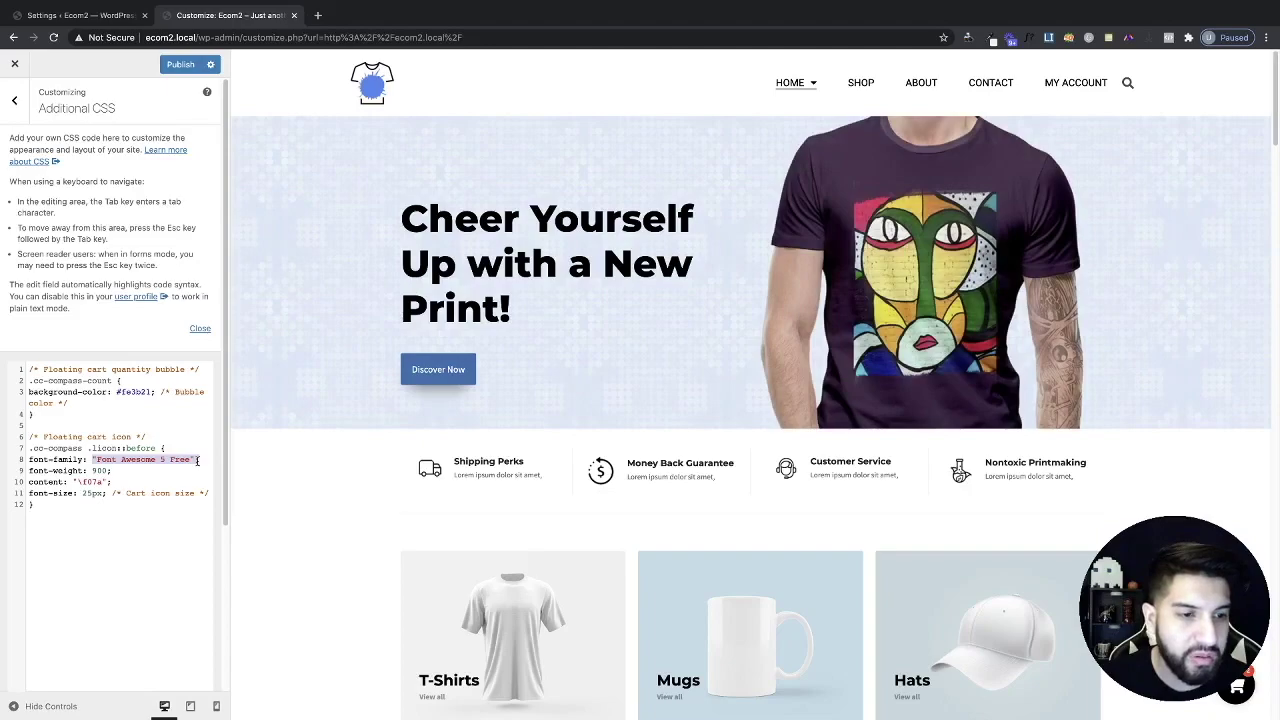
{"action": "left_click", "coordinate": [119, 484]}
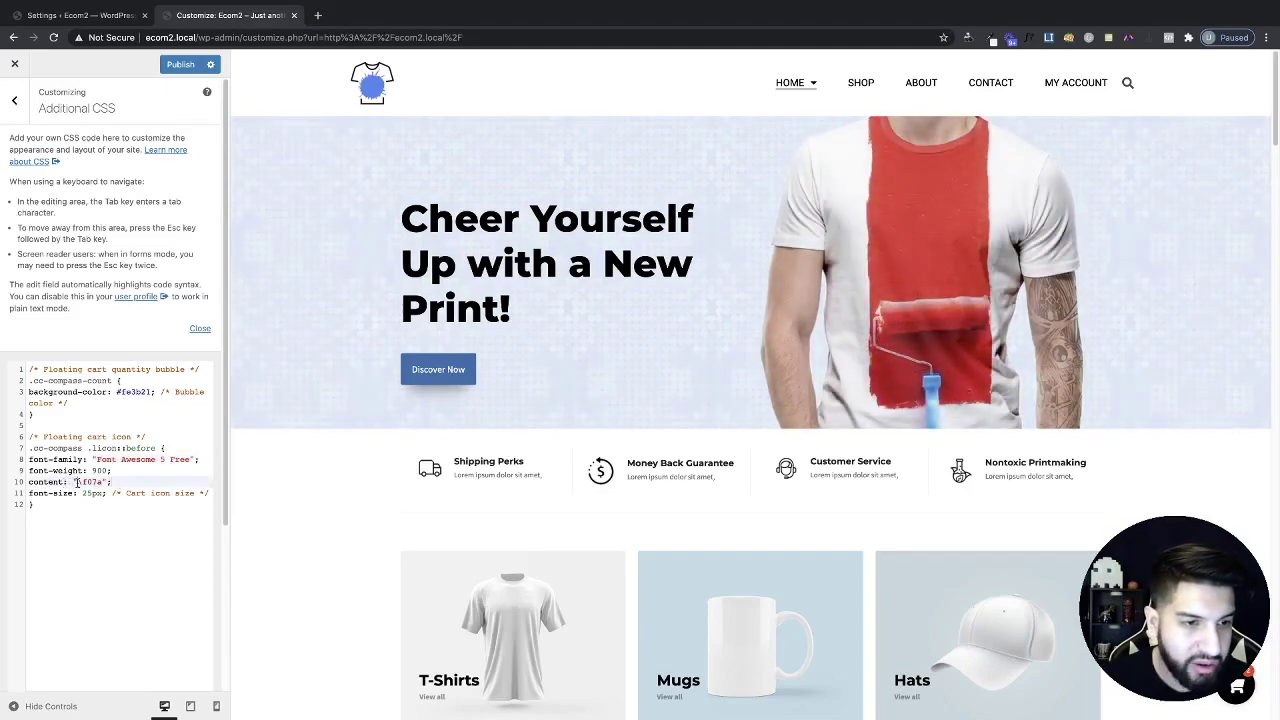
{"action": "left_click_drag", "start_coordinate": [77, 482], "coordinate": [195, 493]}
{"action": "left_click_drag", "start_coordinate": [79, 493], "coordinate": [92, 493]}
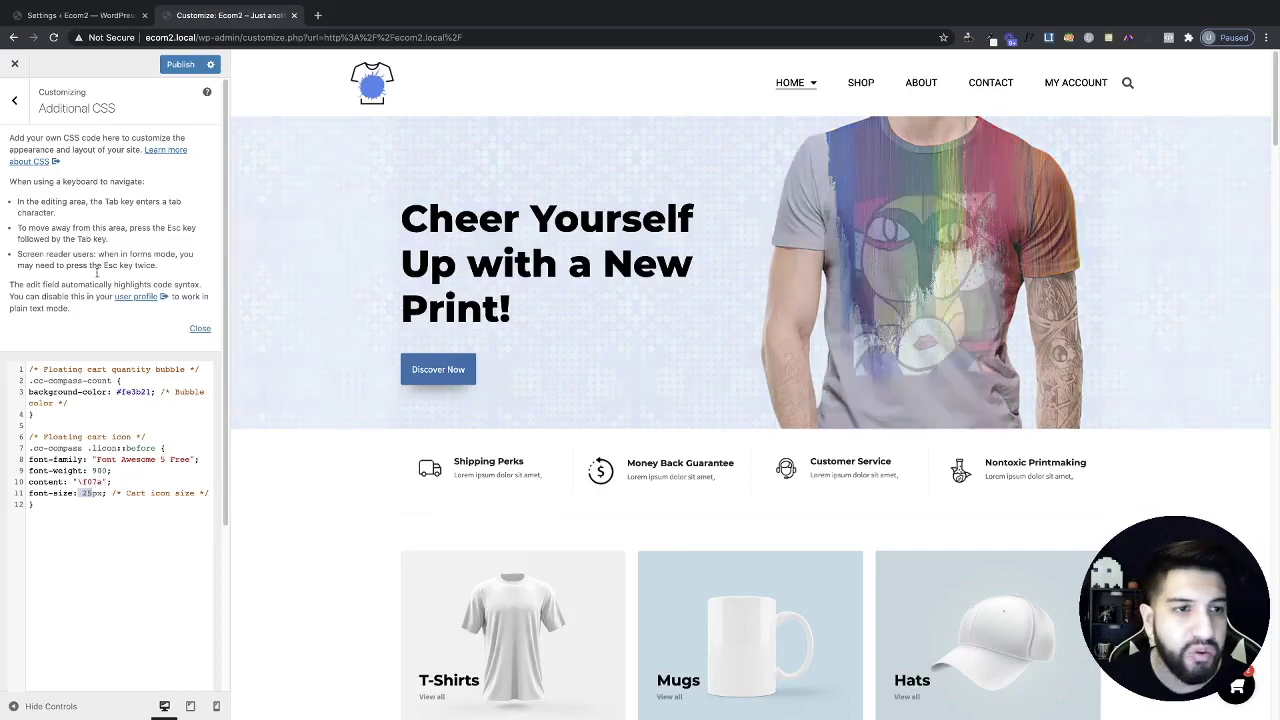
Return to the admin tab, go to Add Plugins and search the plugin directory for "font awesome"
{"action": "left_click", "coordinate": [90, 15]}
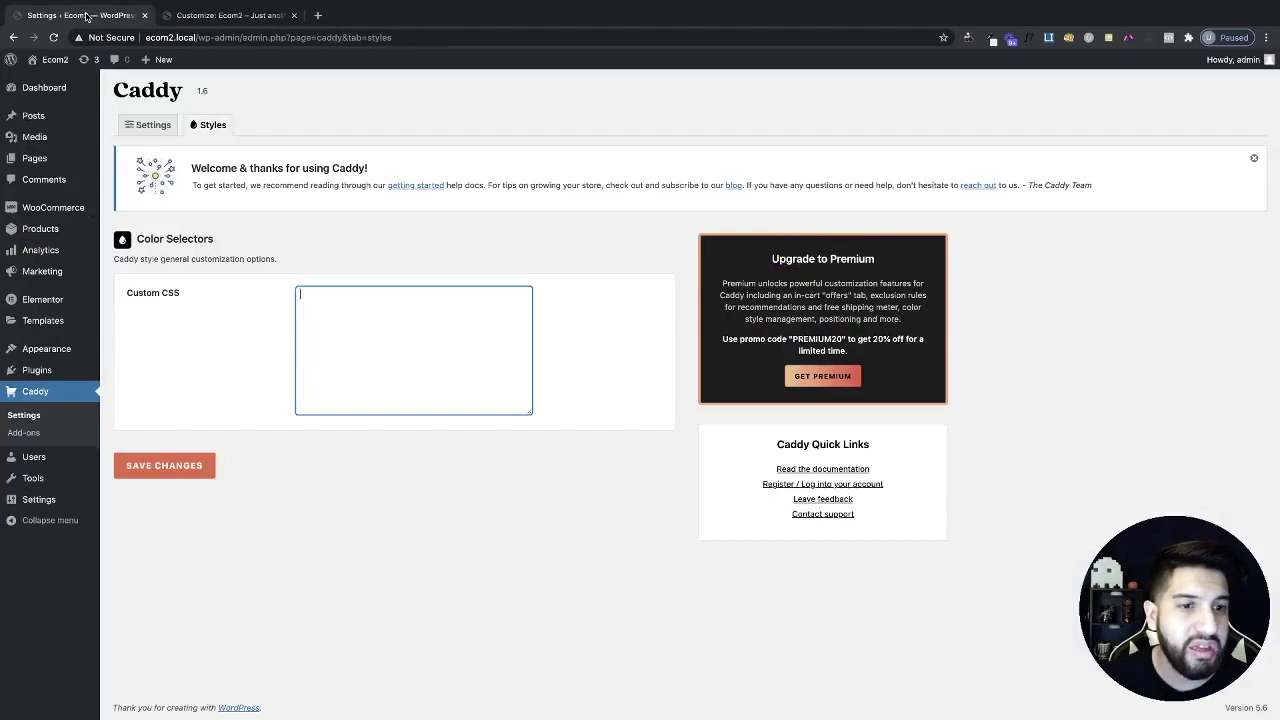
{"action": "left_click", "coordinate": [36, 370]}
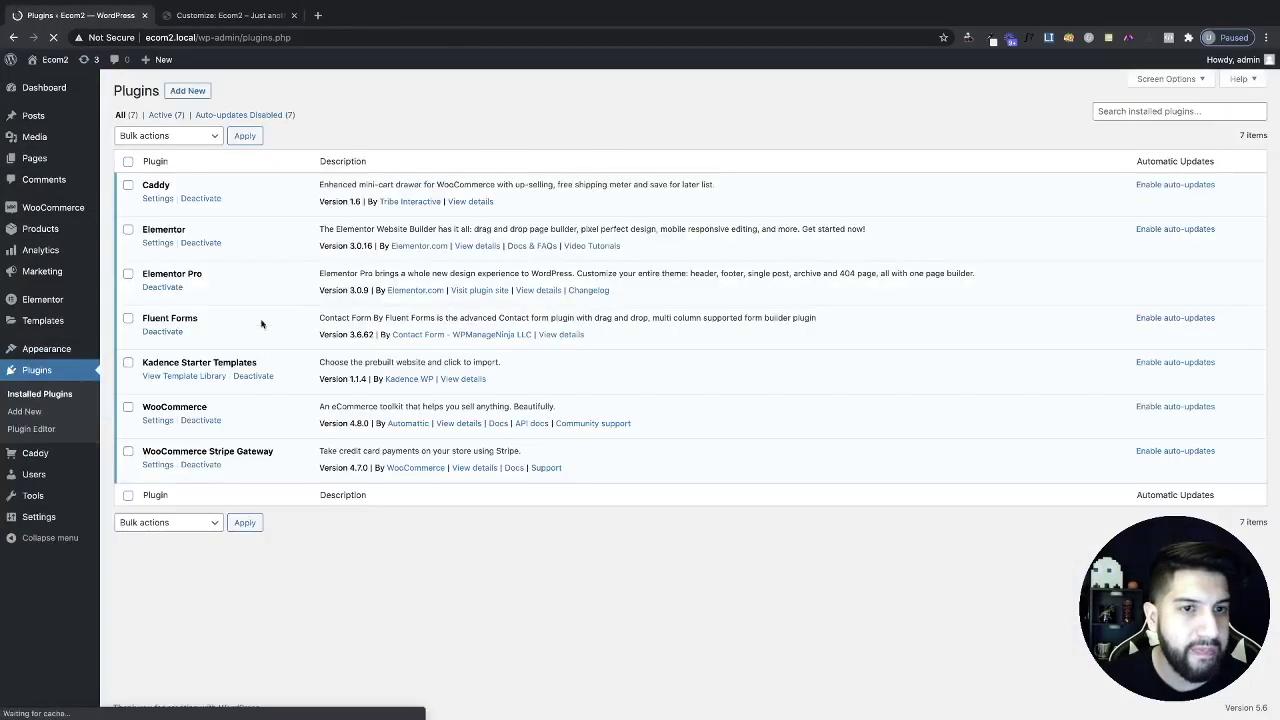
{"action": "left_click", "coordinate": [187, 91]}
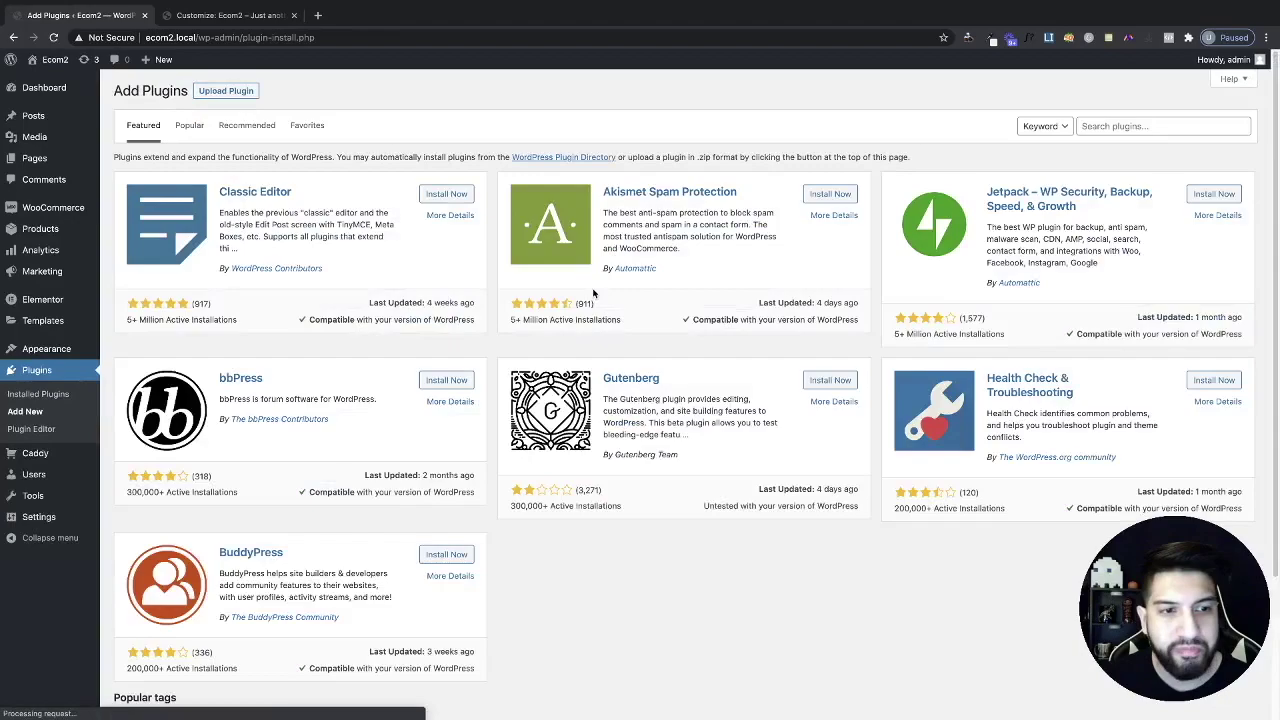
{"action": "left_click", "coordinate": [1145, 126]}
{"action": "type", "text": "font awesome"}
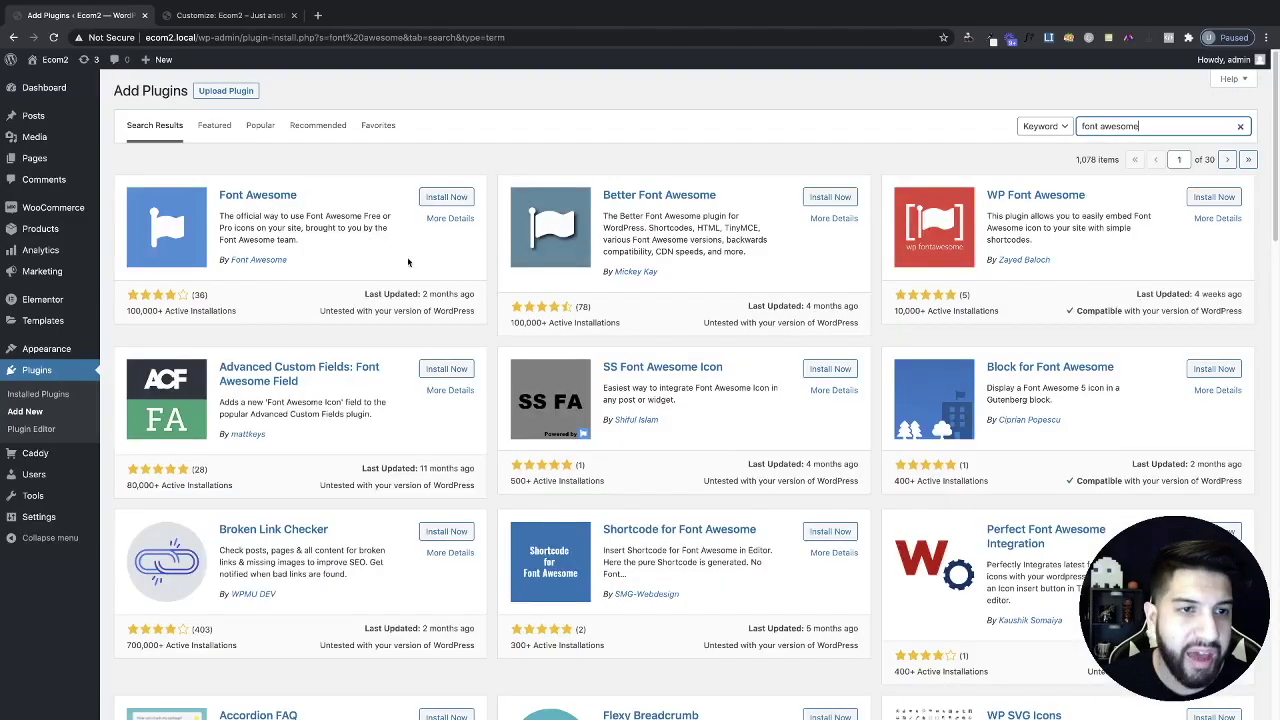
Return to the Customizer tab and open and close the floating cart in the preview to check its new icon
{"action": "left_click", "coordinate": [196, 19]}
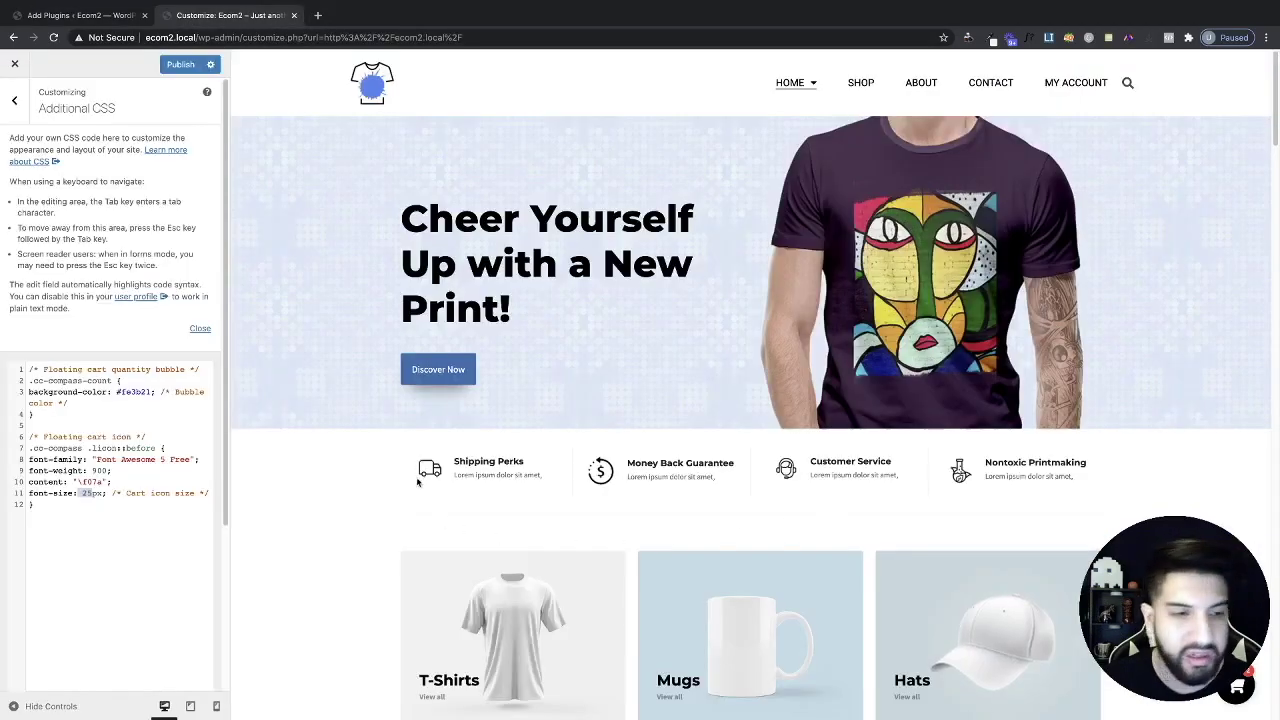
{"action": "left_click", "coordinate": [70, 520]}
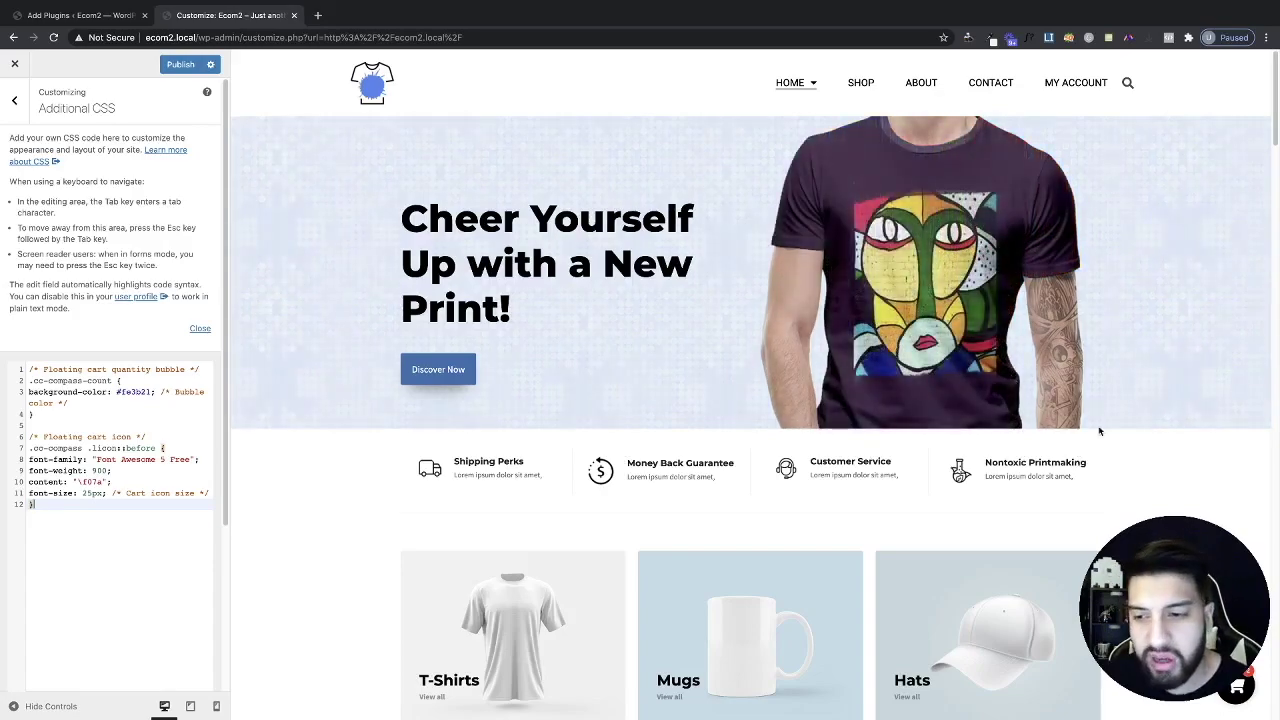
{"action": "left_click", "coordinate": [1237, 686]}
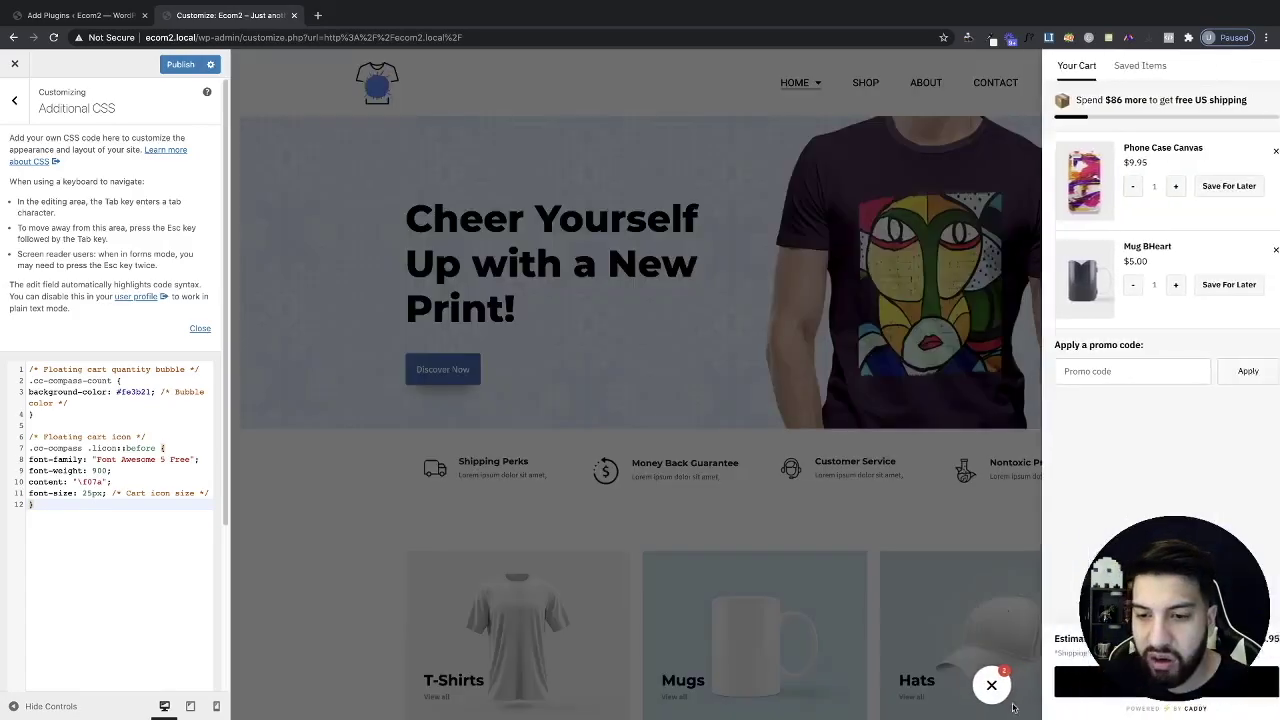
{"action": "left_click", "coordinate": [988, 688]}
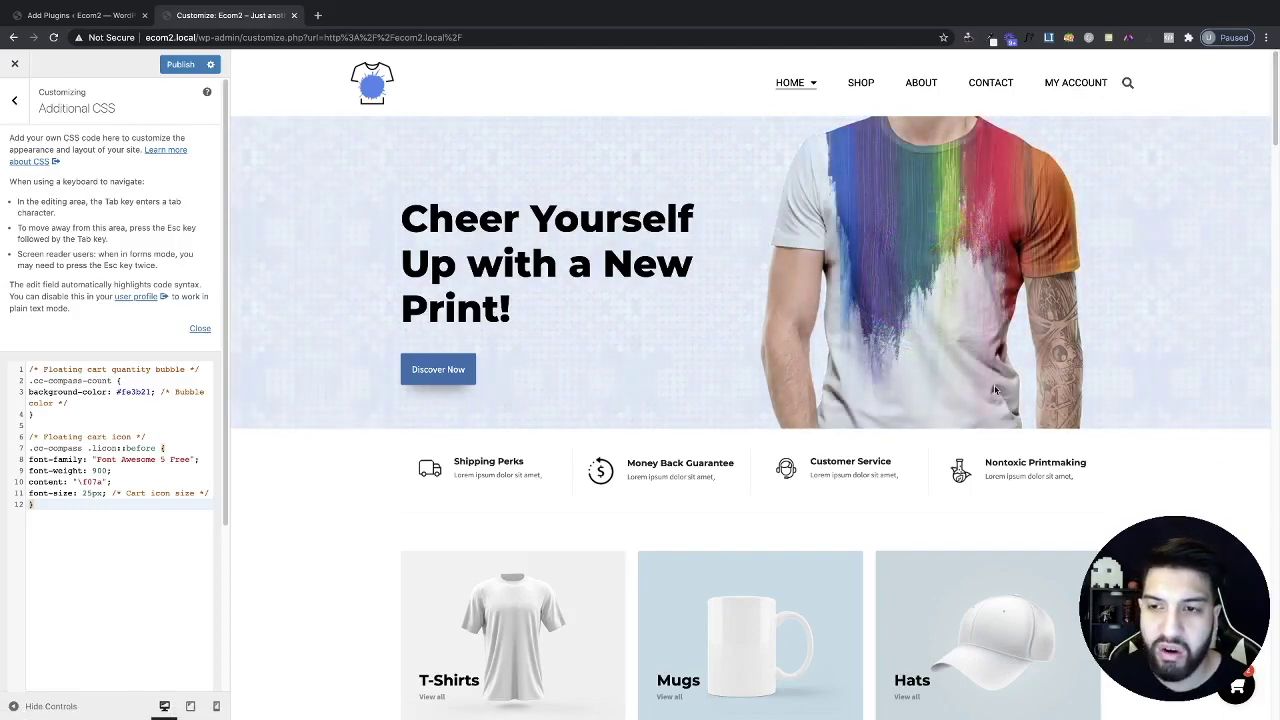
Publish the additional CSS, leave the Customizer, and open and close the floating cart on the live home page
{"action": "left_click", "coordinate": [174, 66]}
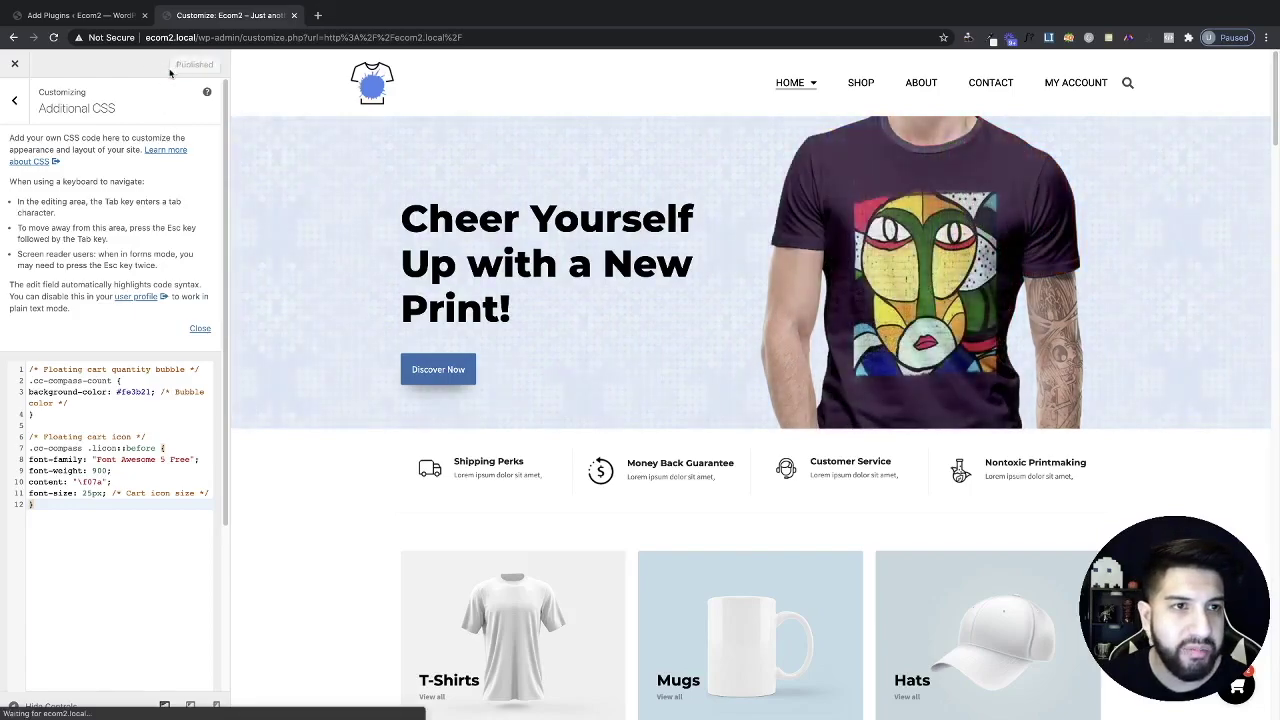
{"action": "left_click", "coordinate": [15, 66]}
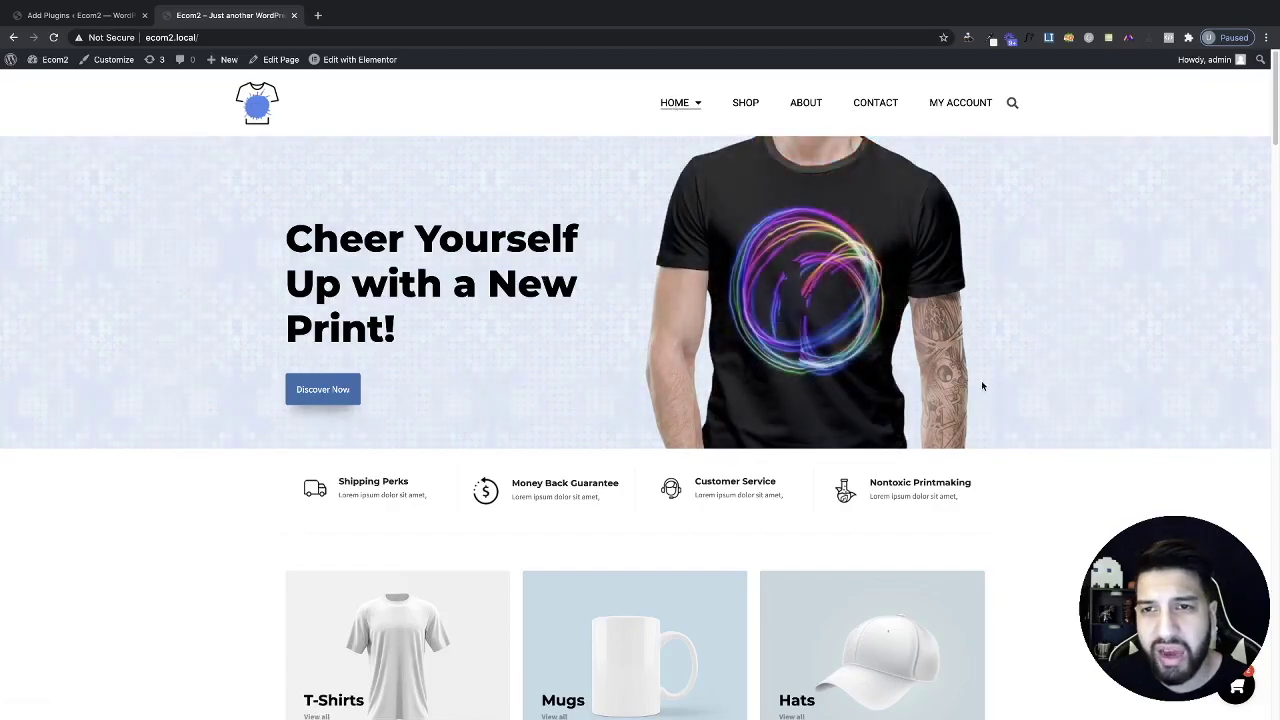
{"action": "left_click", "coordinate": [1234, 690]}
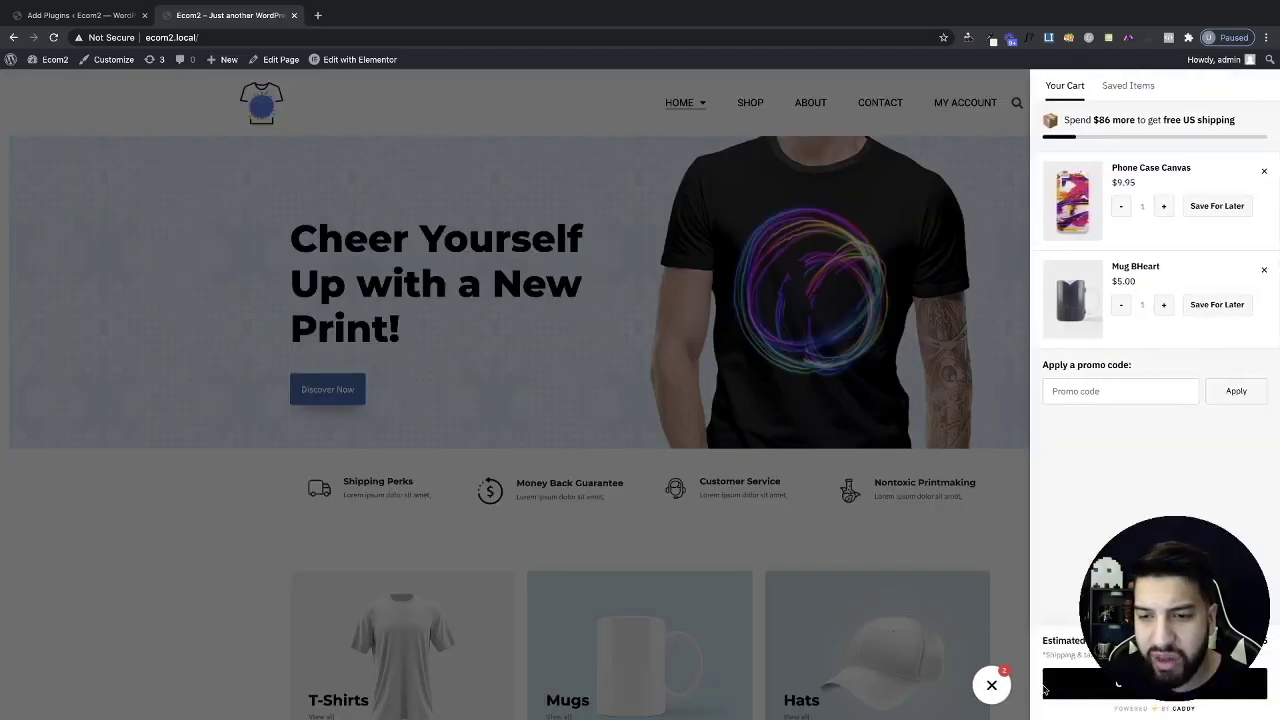
{"action": "left_click", "coordinate": [998, 686]}
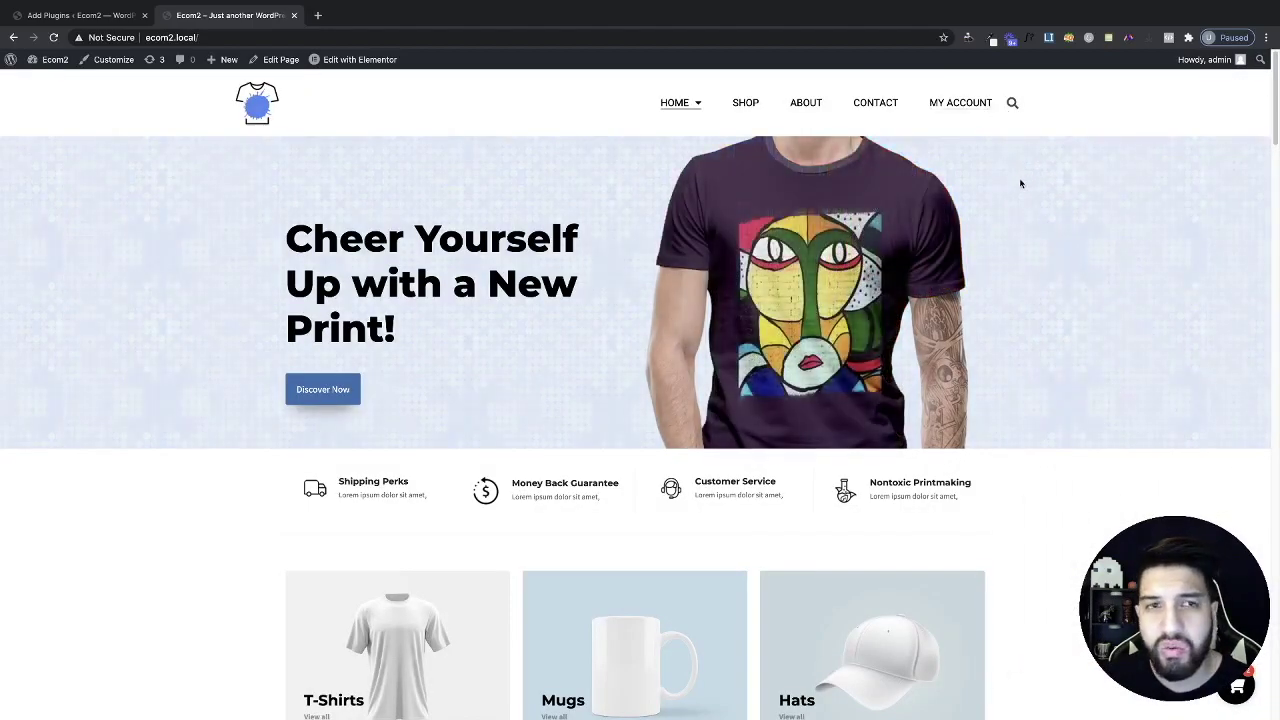
Open the site's Header template in Elementor and search its widgets for "caddy"
{"action": "mouse_move", "coordinate": [348, 63]}
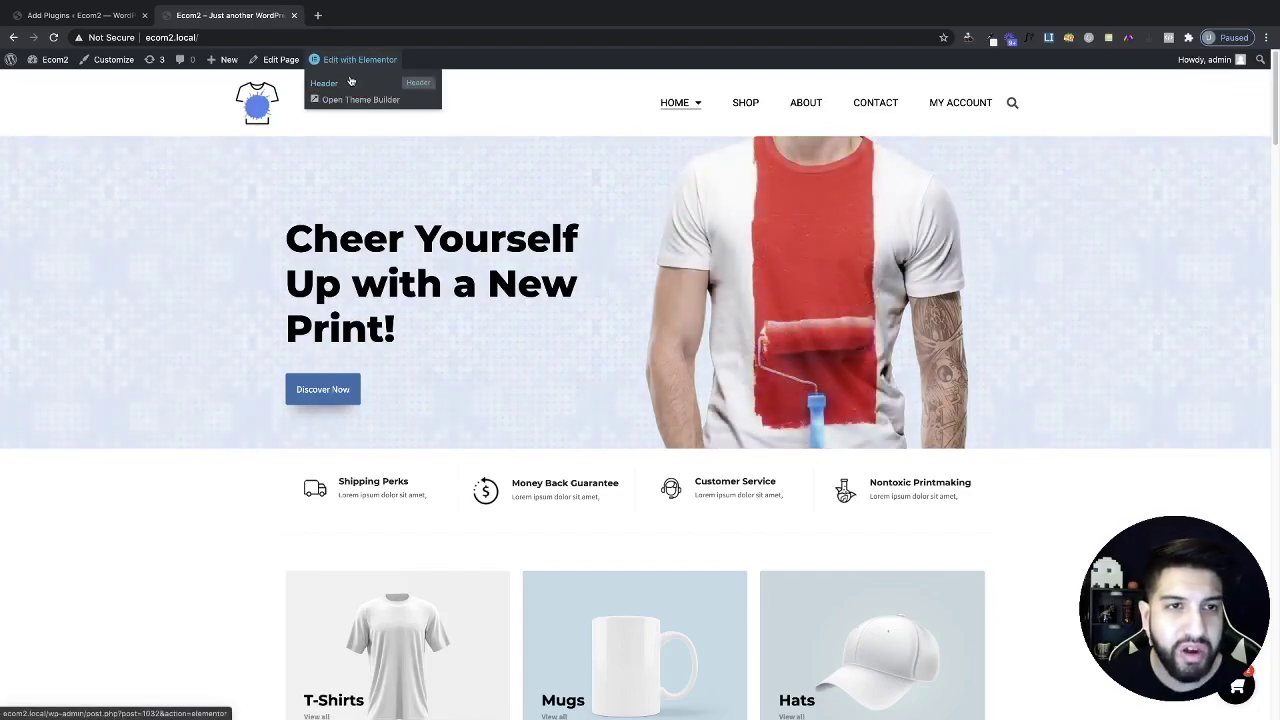
{"action": "left_click", "coordinate": [350, 83]}
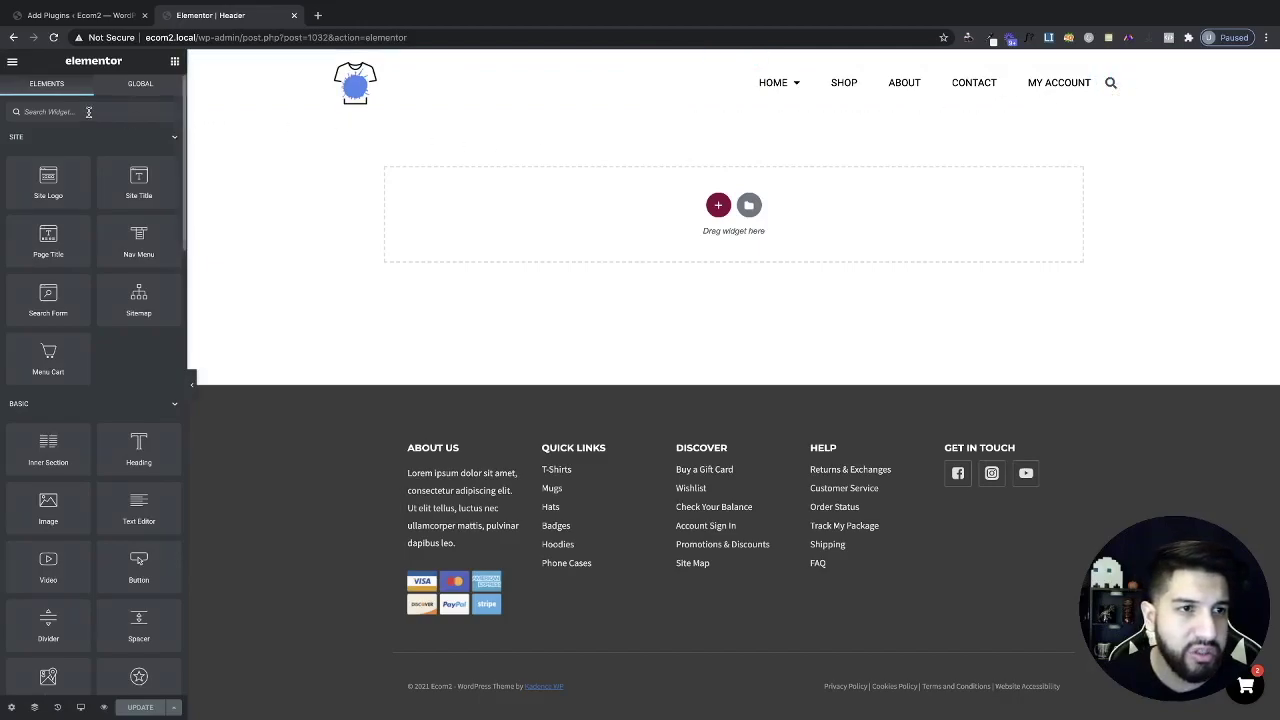
{"action": "type", "text": "caddy"}
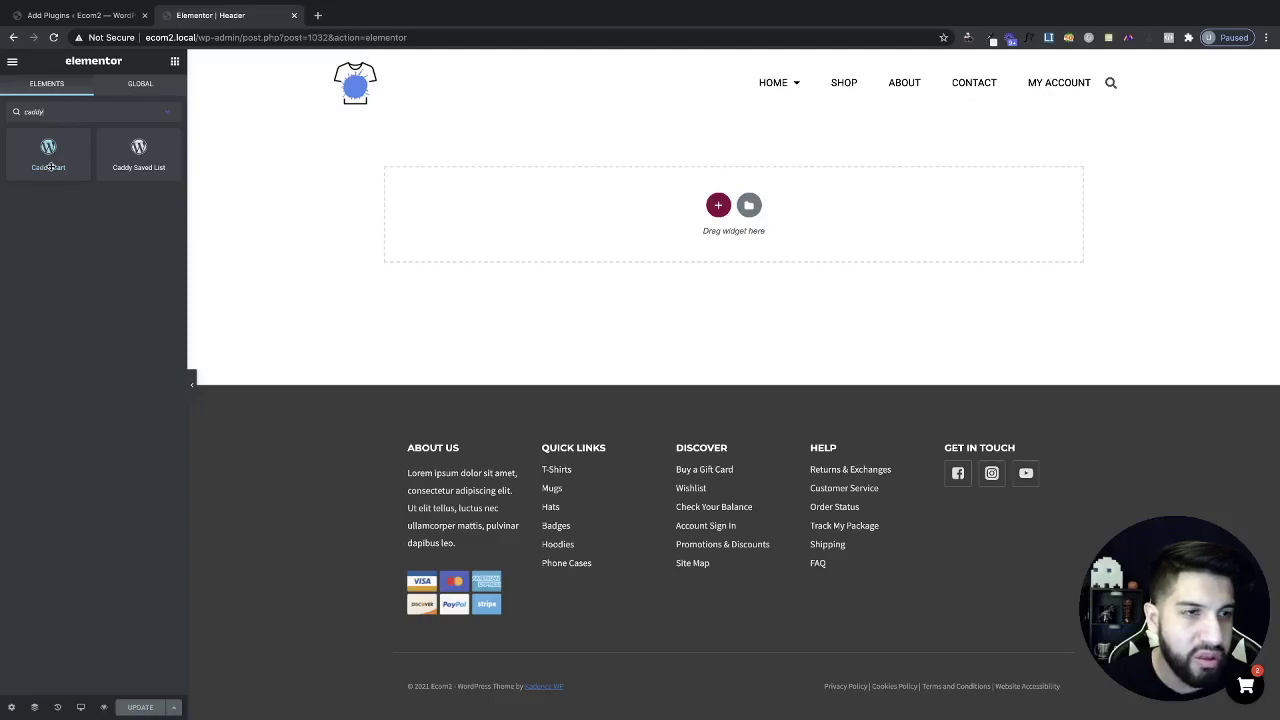
{"action": "mouse_move", "coordinate": [47, 167]}
{"action": "left_mouse_down"}
{"action": "mouse_move", "coordinate": [972, 128]}
{"action": "mouse_move", "coordinate": [245, 135]}
{"action": "mouse_move", "coordinate": [40, 175]}
{"action": "mouse_move", "coordinate": [40, 155]}
{"action": "left_mouse_up"}
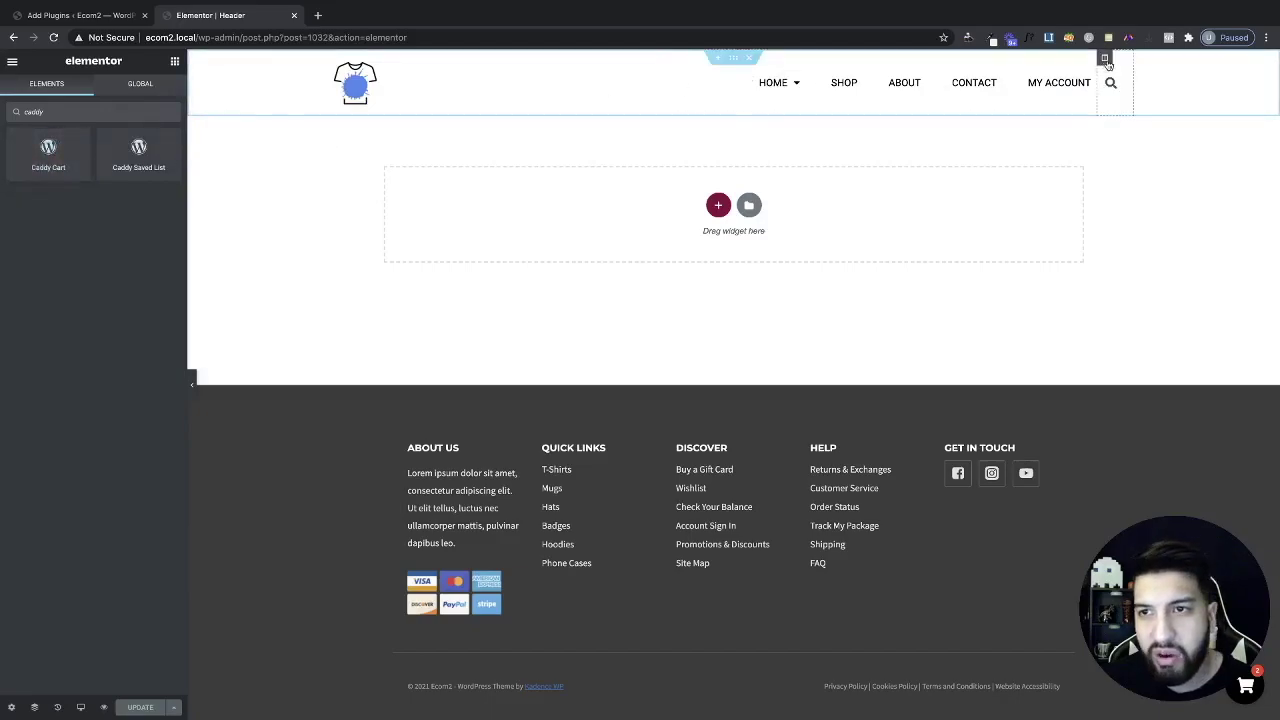
Add a new column between the header's menu and search icon and narrow it to about 6.4% width
{"action": "right_click", "coordinate": [1107, 62]}
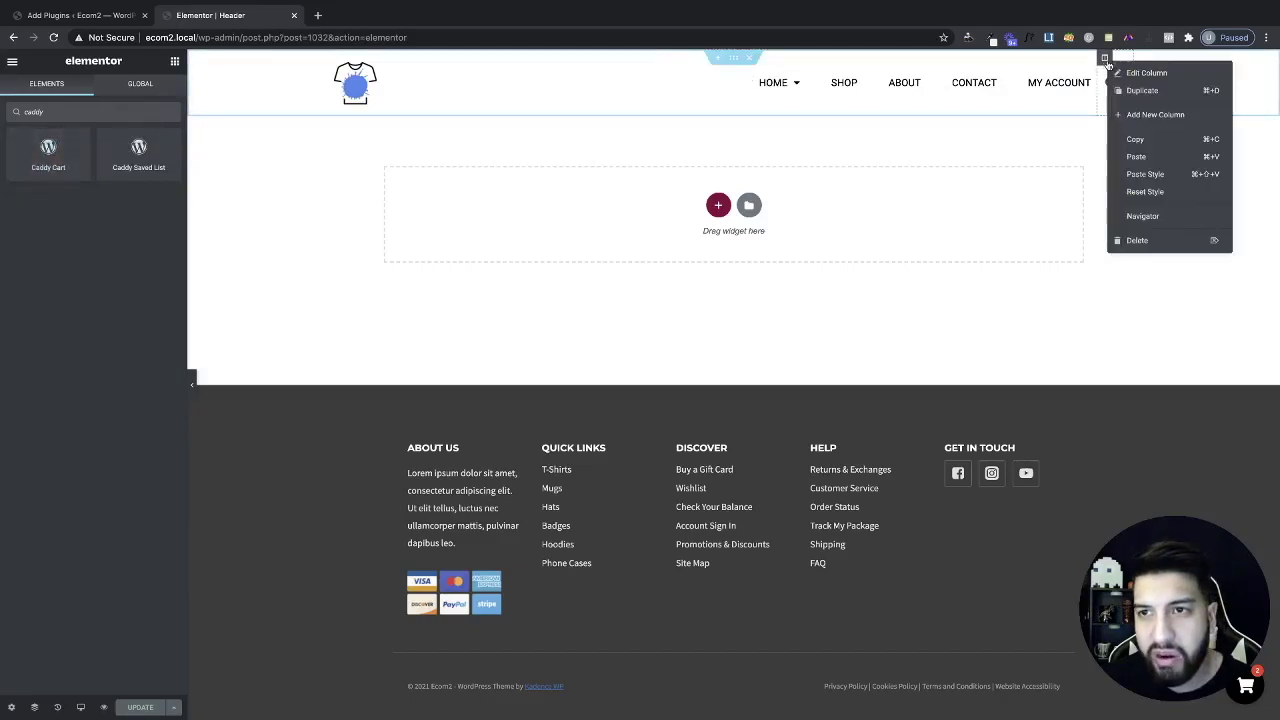
{"action": "left_click", "coordinate": [1131, 116]}
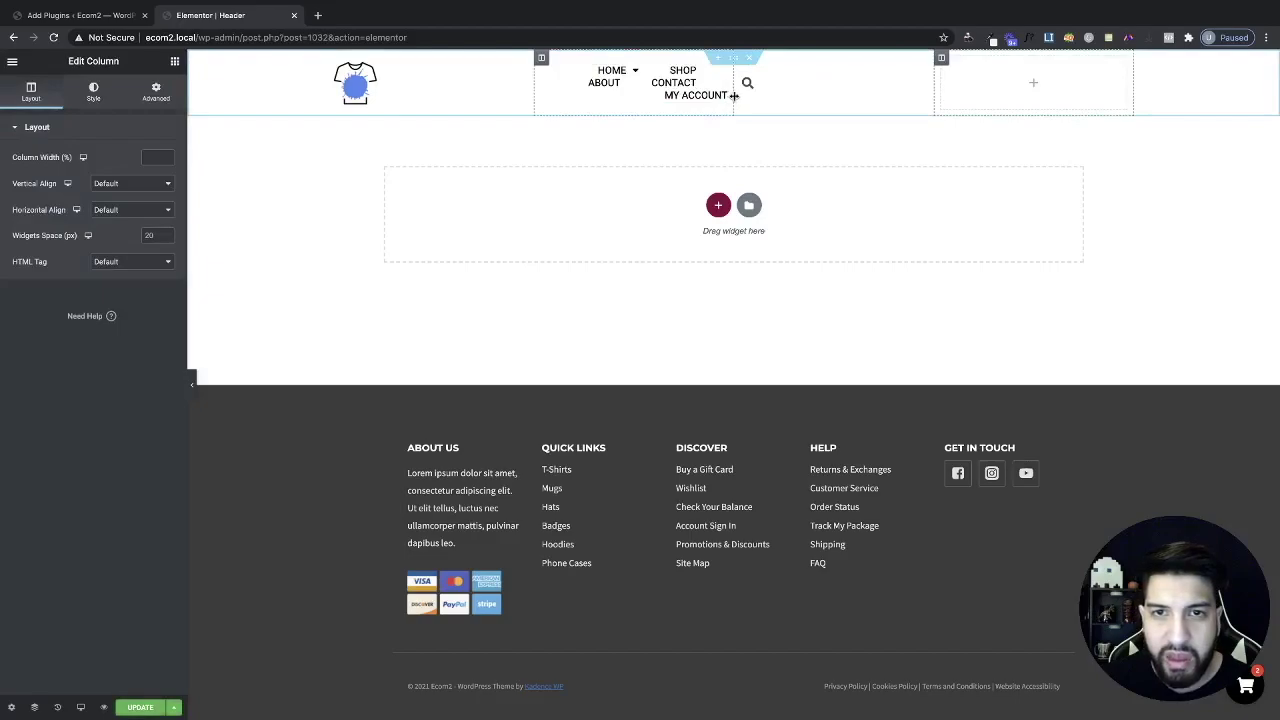
{"action": "left_click_drag", "start_coordinate": [734, 95], "coordinate": [912, 74]}
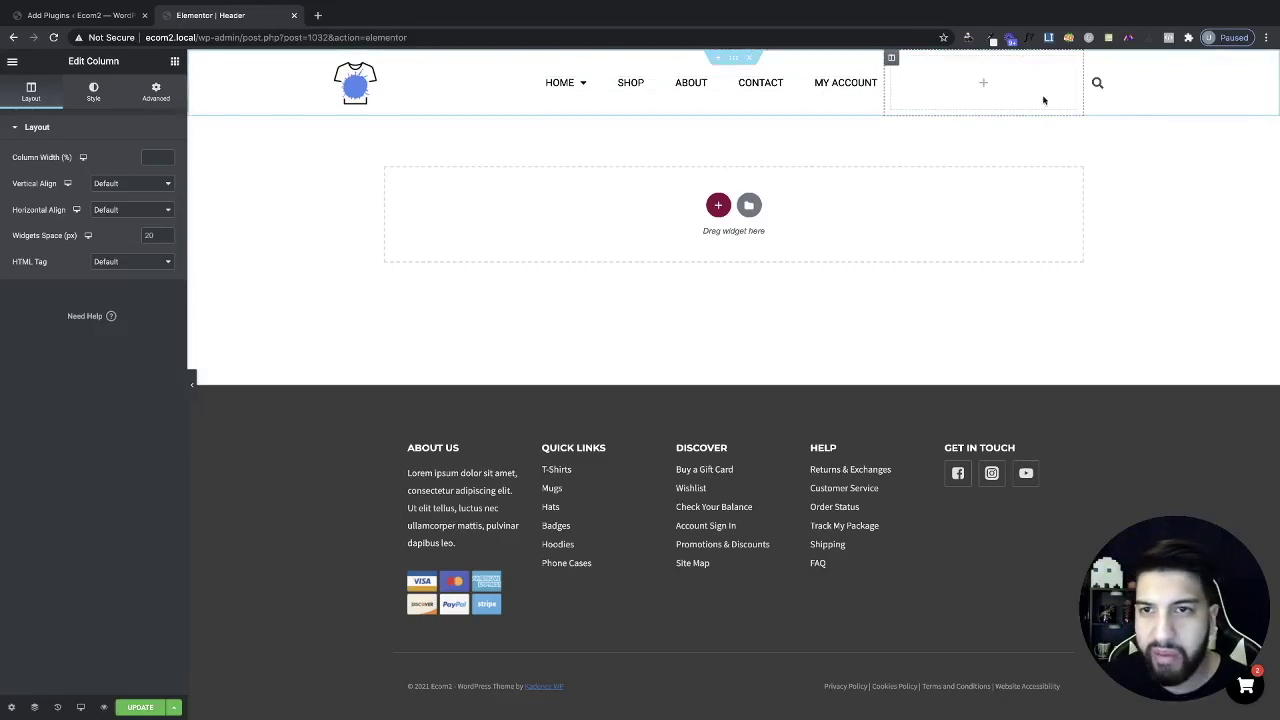
{"action": "left_click_drag", "start_coordinate": [887, 94], "coordinate": [1054, 105]}
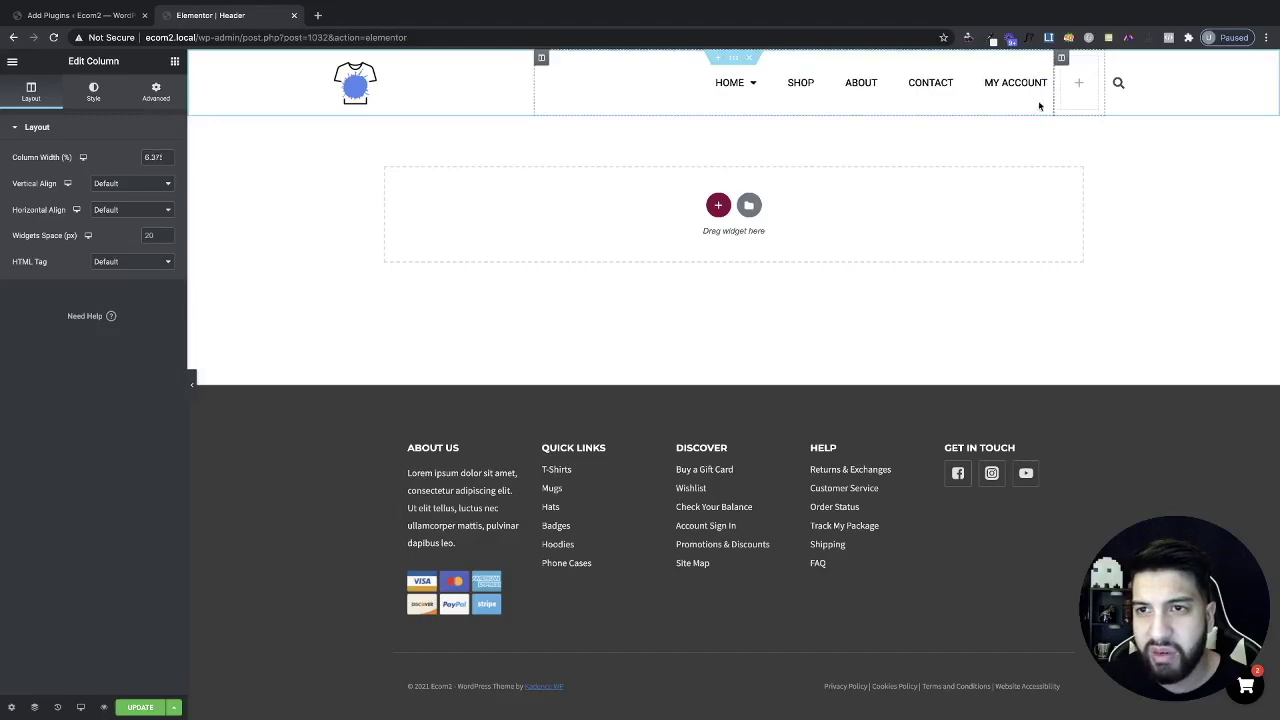
Search the widgets for "caddy" and place the Caddy Cart widget in the empty header column
{"action": "left_click", "coordinate": [175, 63]}
{"action": "left_click", "coordinate": [42, 113]}
{"action": "type", "text": "caddy"}
{"action": "left_click_drag", "start_coordinate": [30, 146], "coordinate": [1078, 85]}
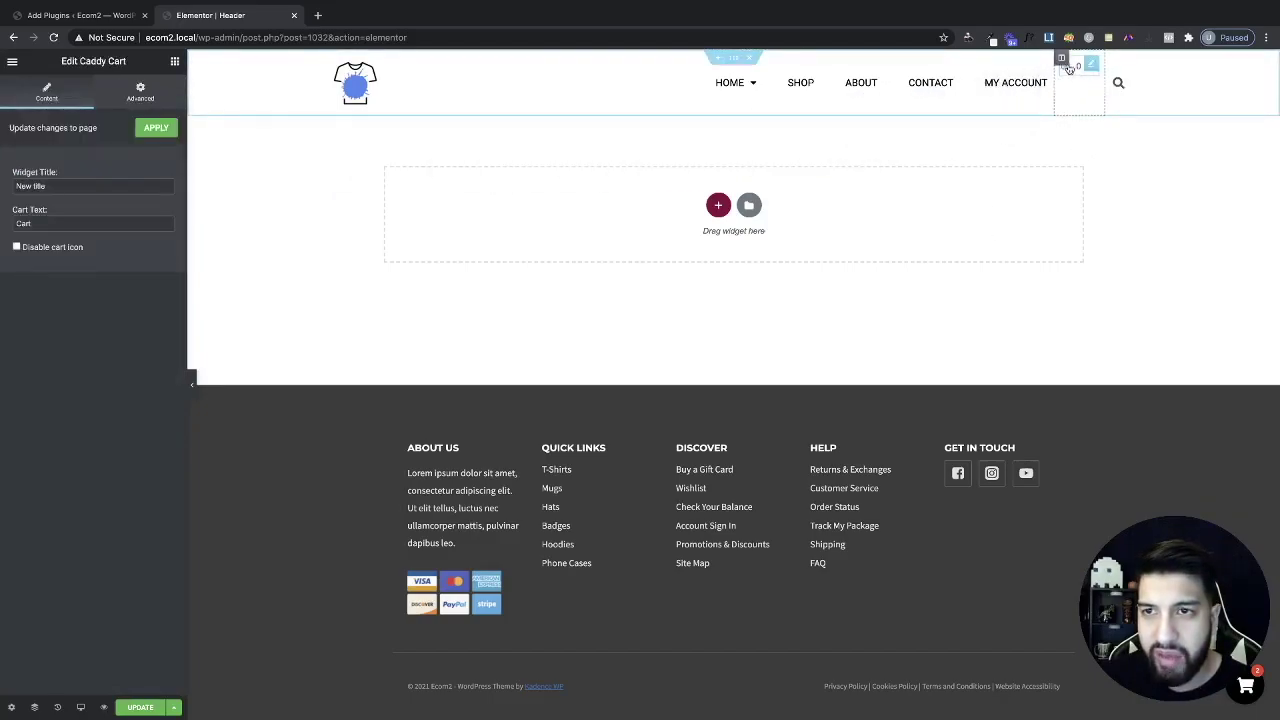
Set the vertical alignment of the Caddy Cart column to Middle
{"action": "left_click", "coordinate": [1062, 60]}
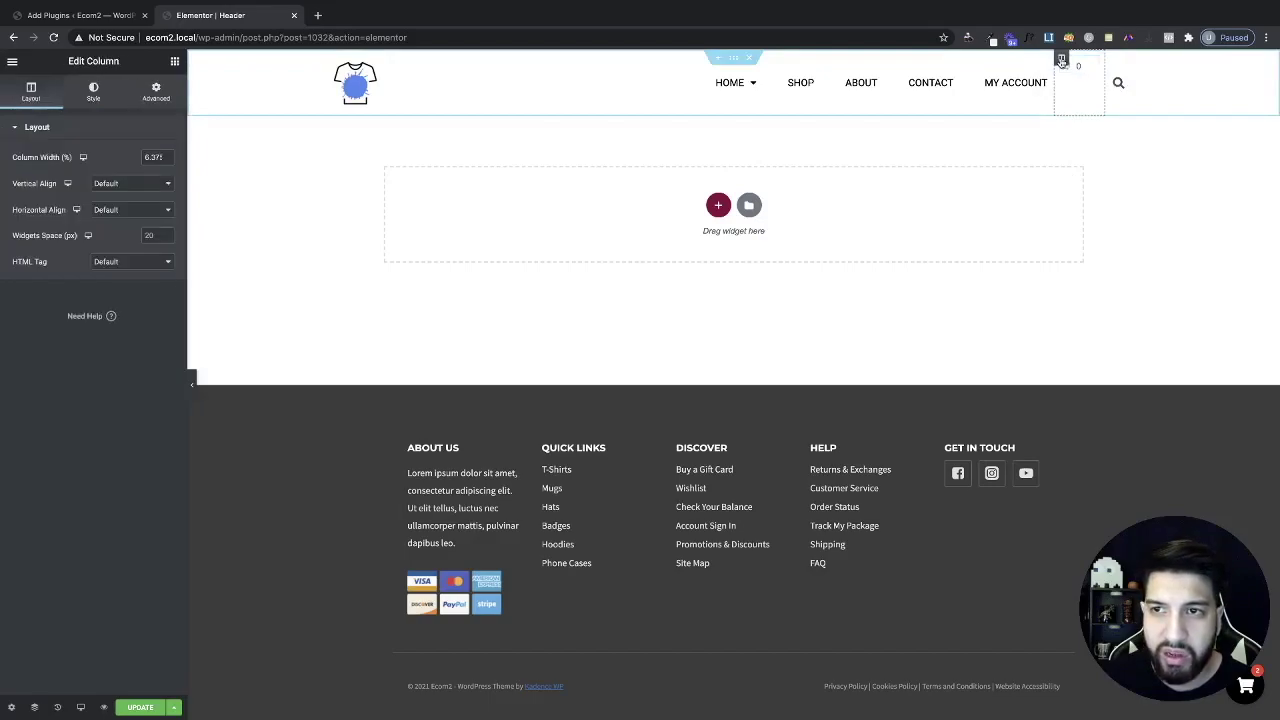
{"action": "left_click", "coordinate": [124, 186]}
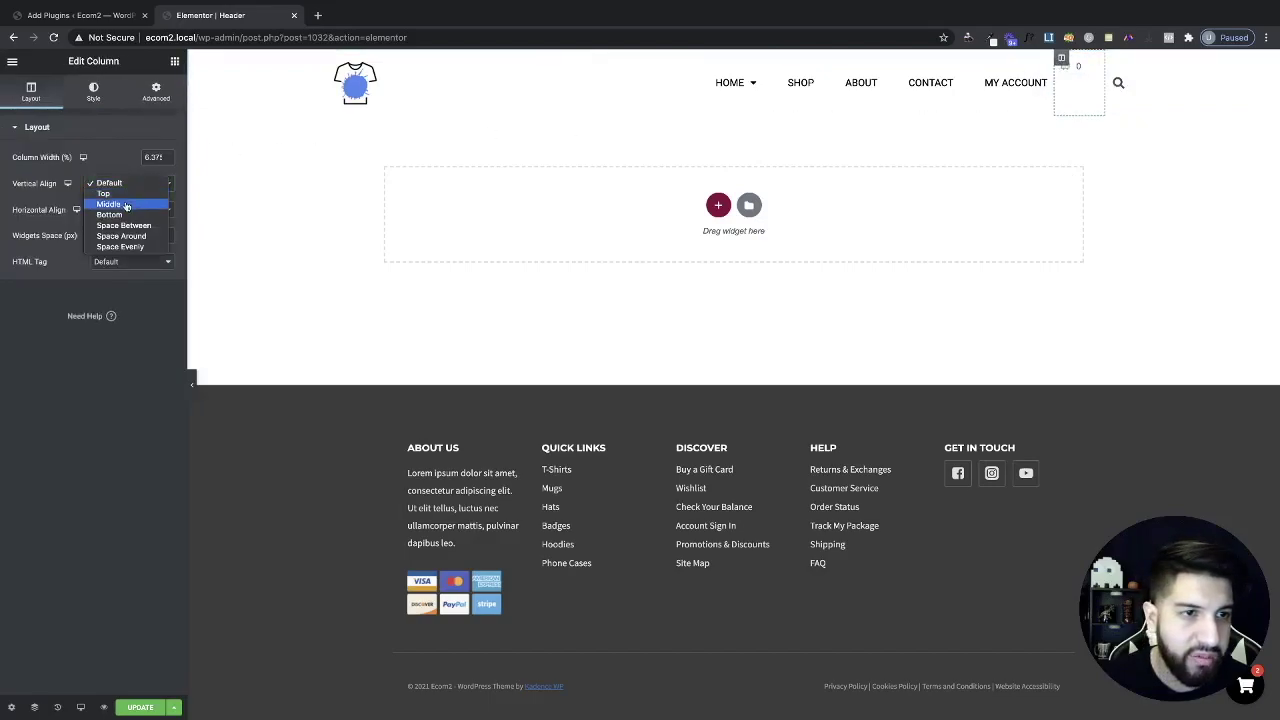
{"action": "left_click", "coordinate": [126, 205]}
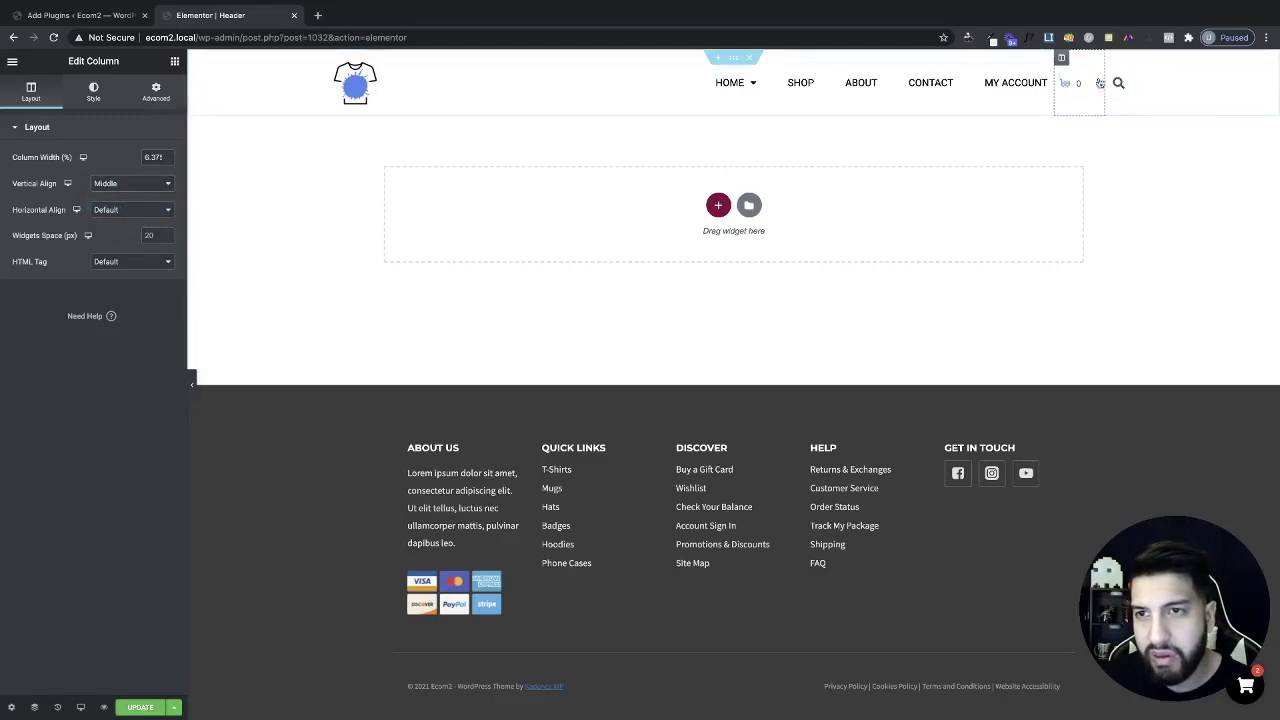
Give the Caddy Cart widget a left margin of 10 px, keep its other margins at 0, and update the header
{"action": "left_click", "coordinate": [1079, 85]}
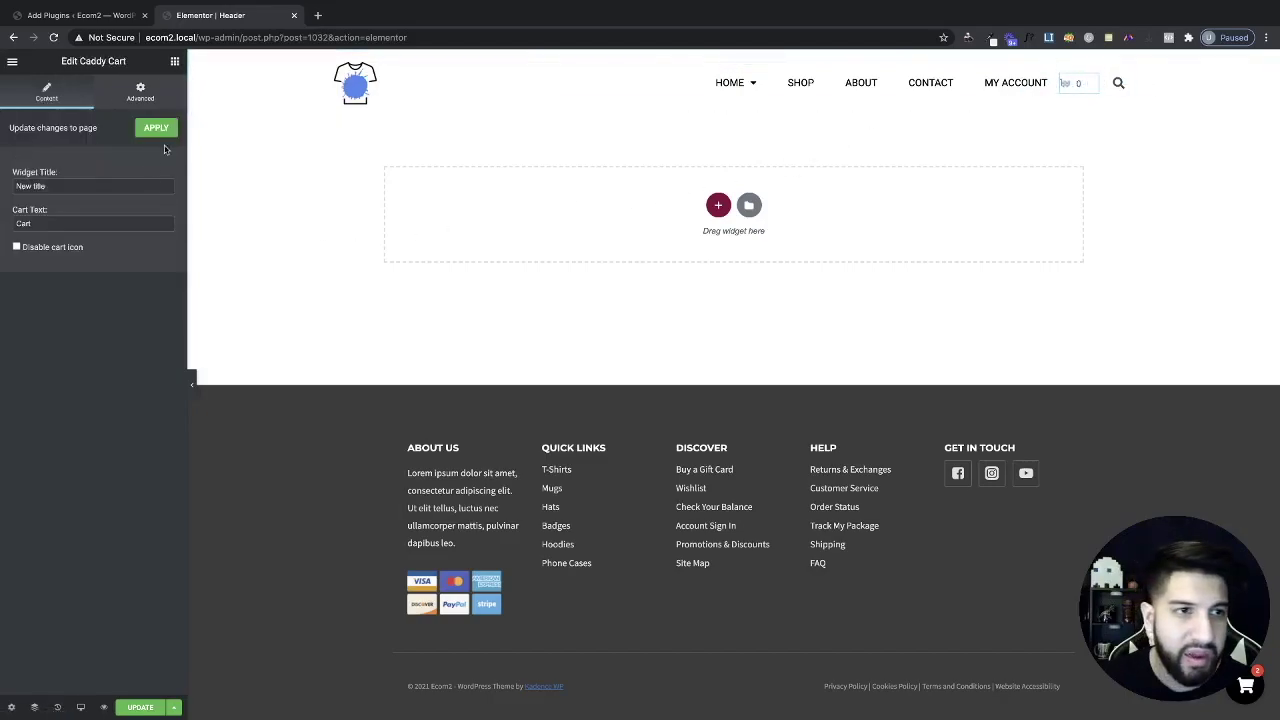
{"action": "left_click", "coordinate": [145, 95]}
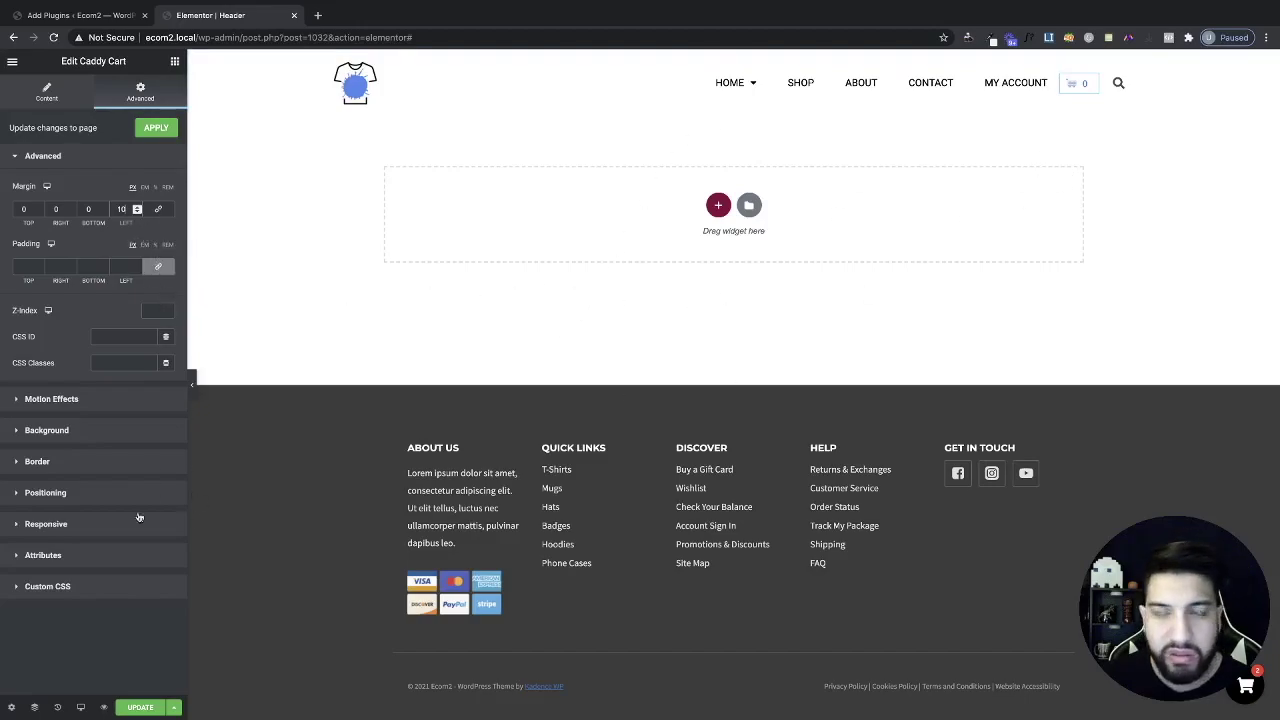
{"action": "left_click", "coordinate": [140, 708]}
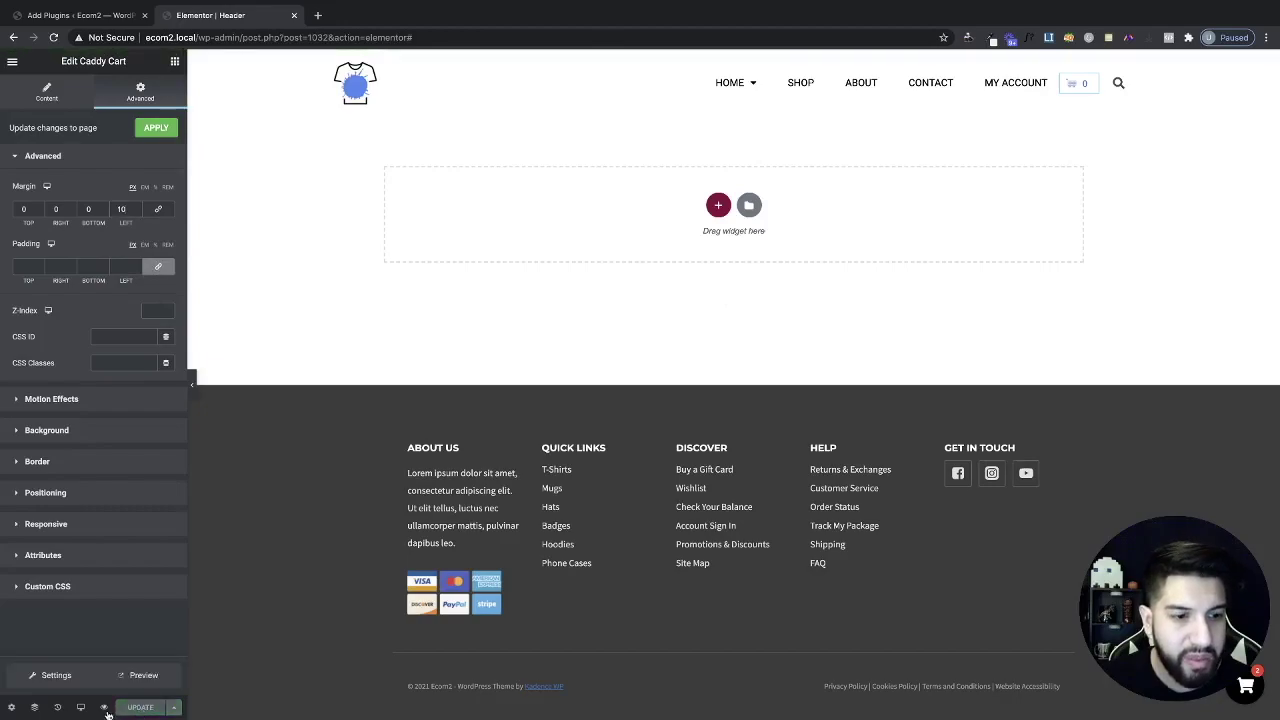
Preview the header, go to the home page through the logo, and open and close the side cart from the header cart icon
{"action": "left_click", "coordinate": [105, 708]}
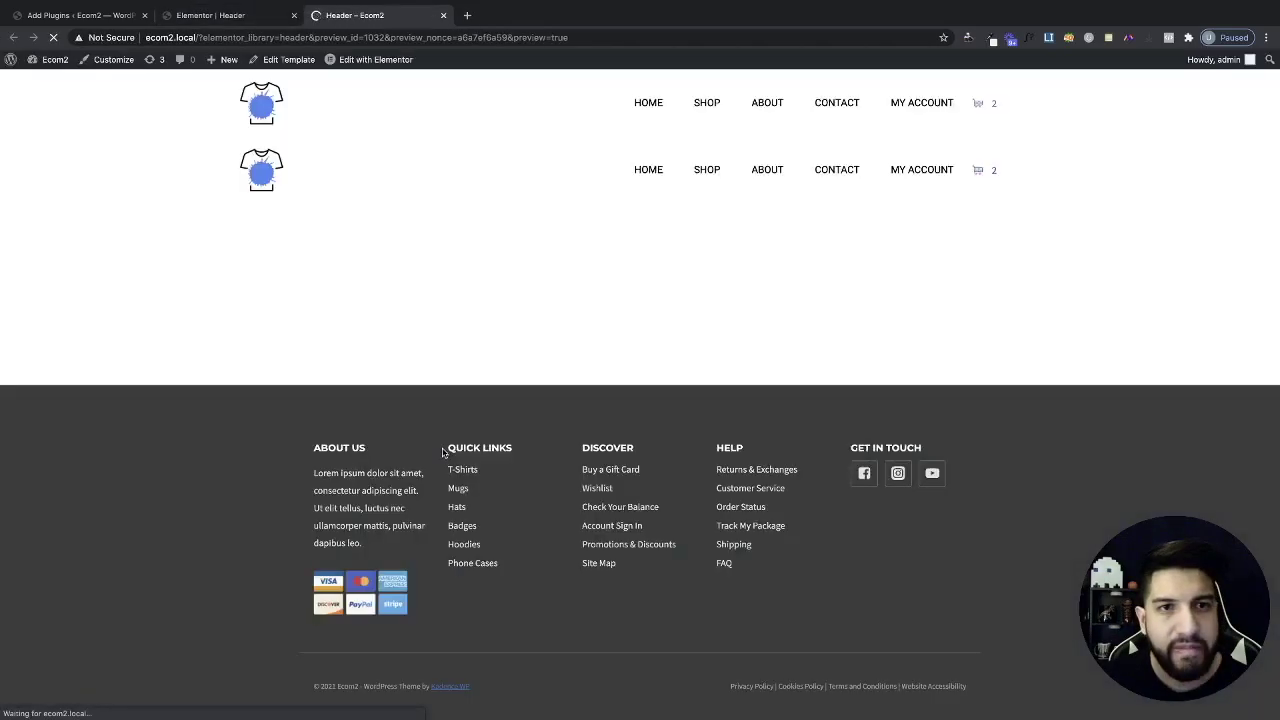
{"action": "left_click", "coordinate": [264, 181]}
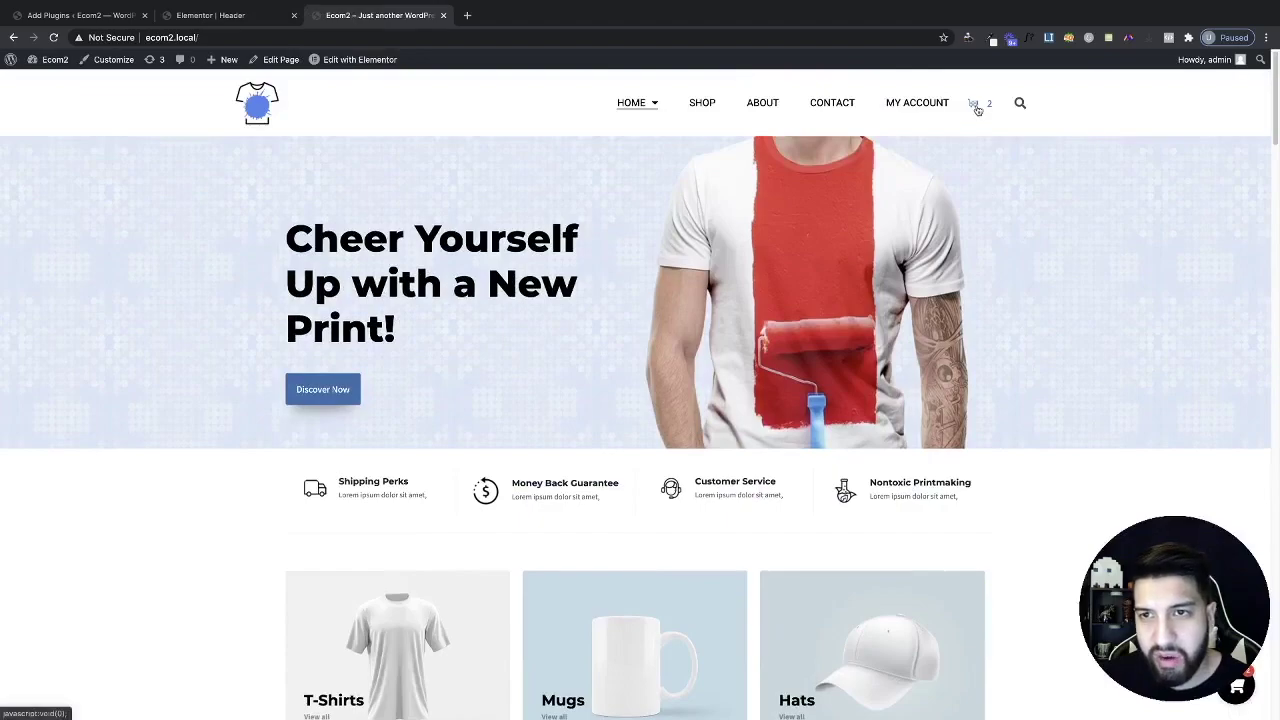
{"action": "left_click", "coordinate": [976, 104]}
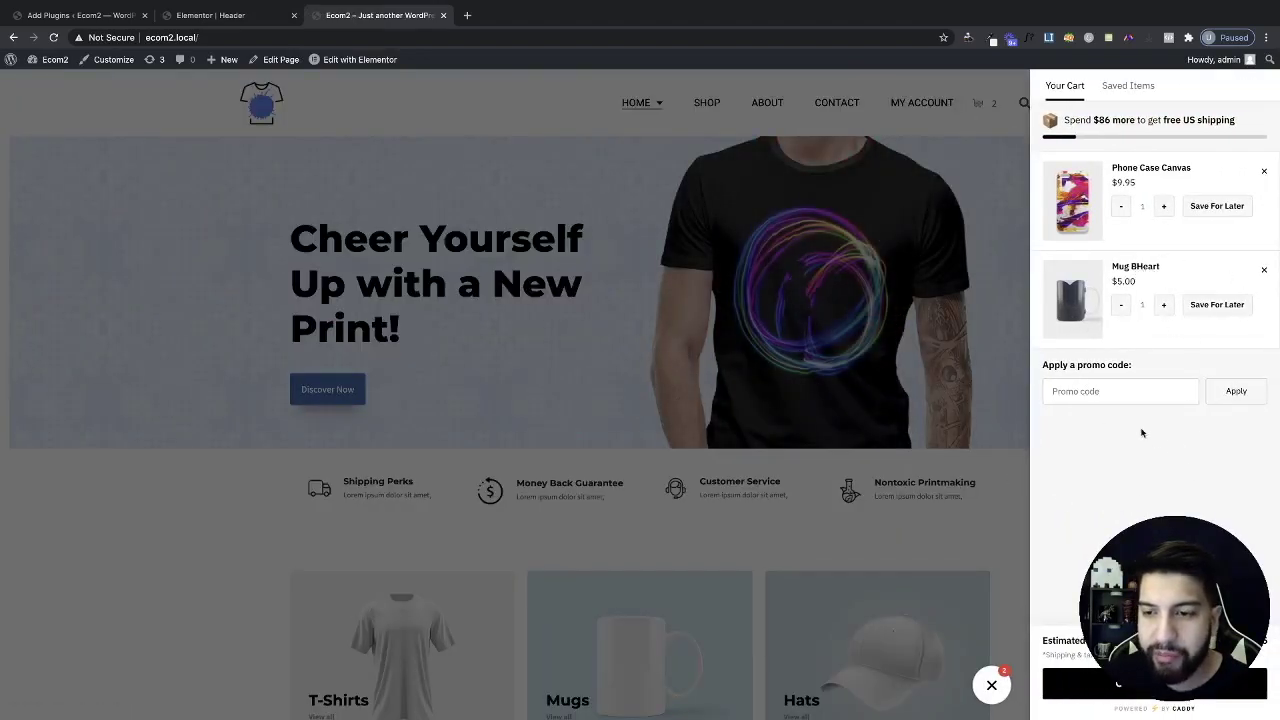
{"action": "left_click", "coordinate": [1006, 180]}
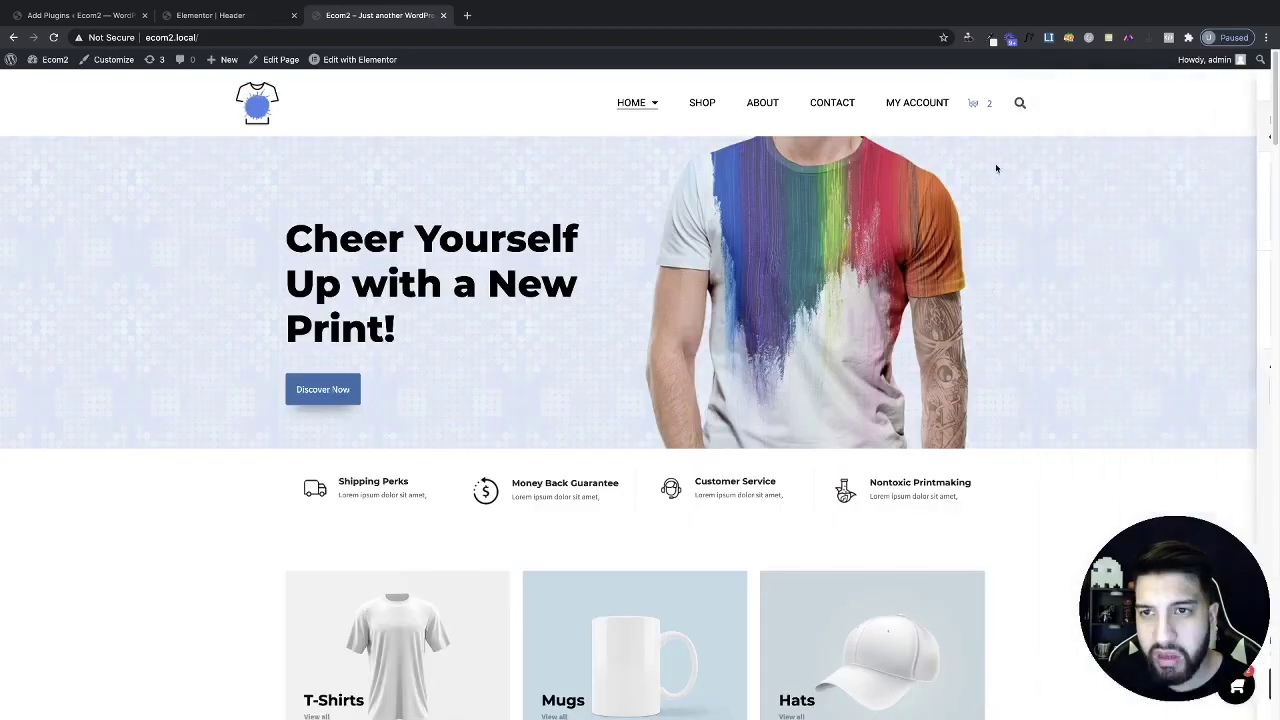
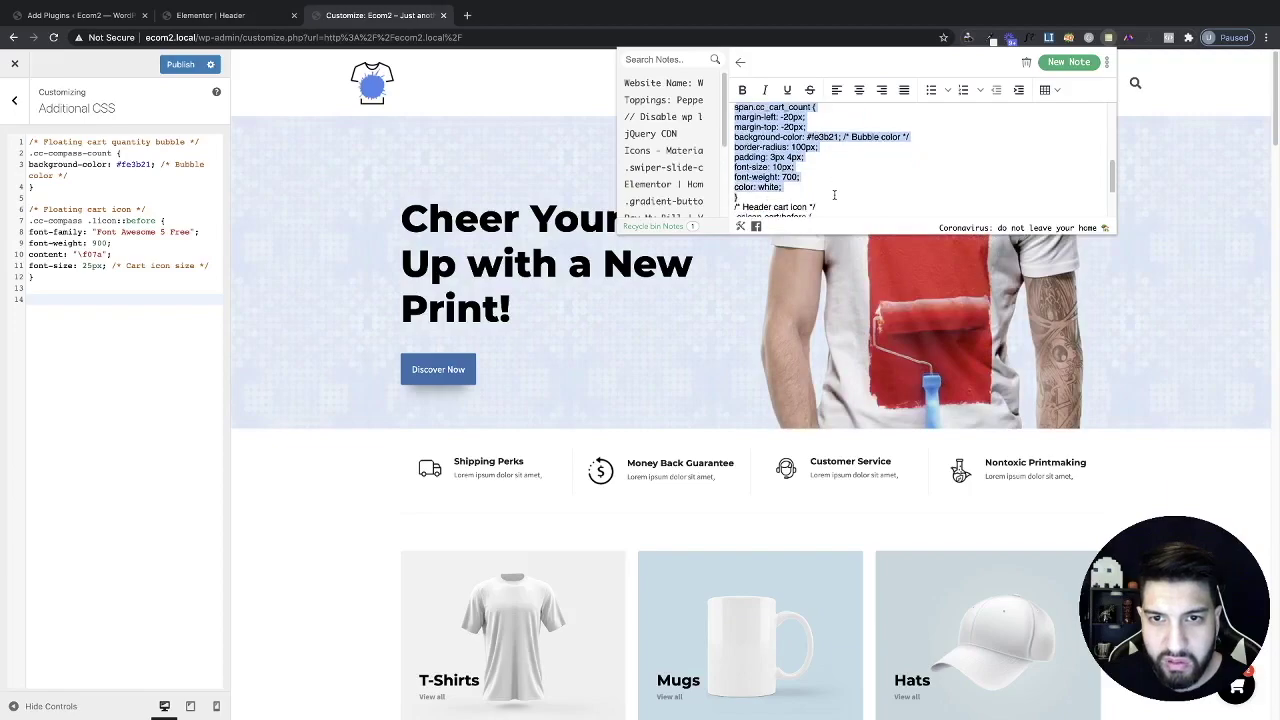
Add the note's header cart quantity bubble rule to Additional CSS, with -20px left and top margins, #fe3b21 background, 10px font size and white text
{"action": "scroll", "coordinate": [834, 195], "scroll_direction": "down", "scroll_amount": 1}
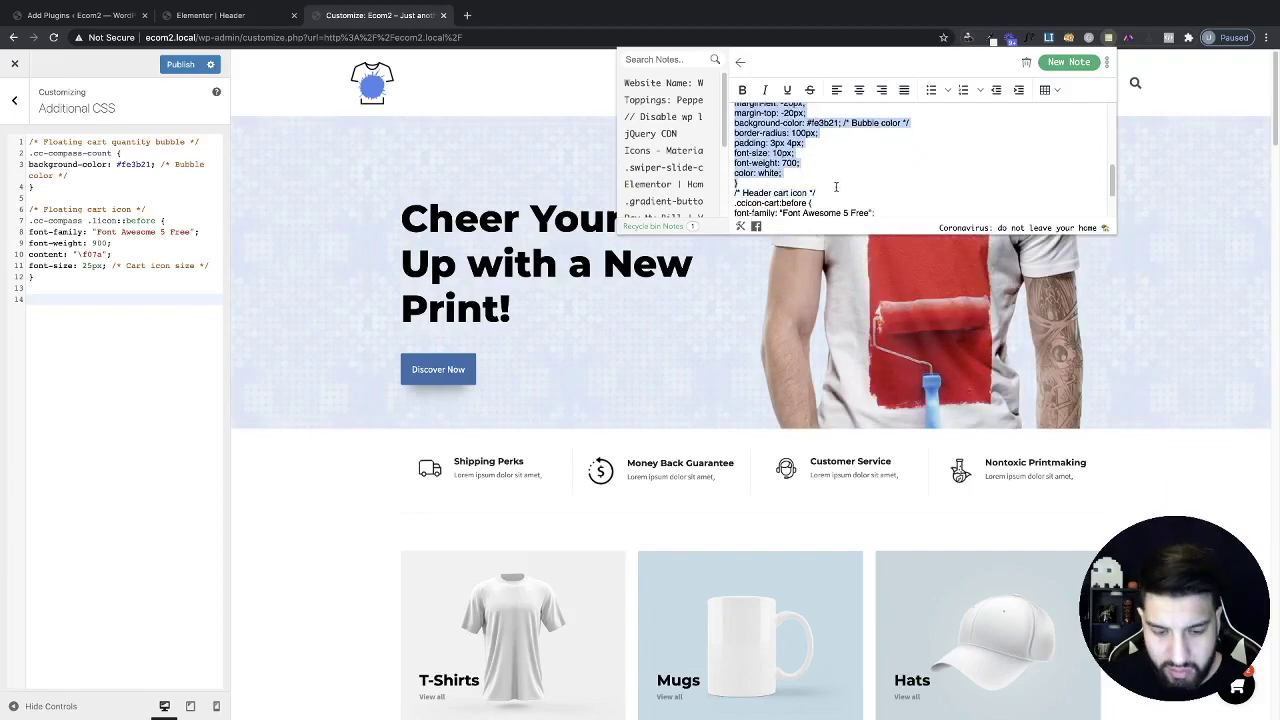
{"action": "left_click", "coordinate": [69, 307]}
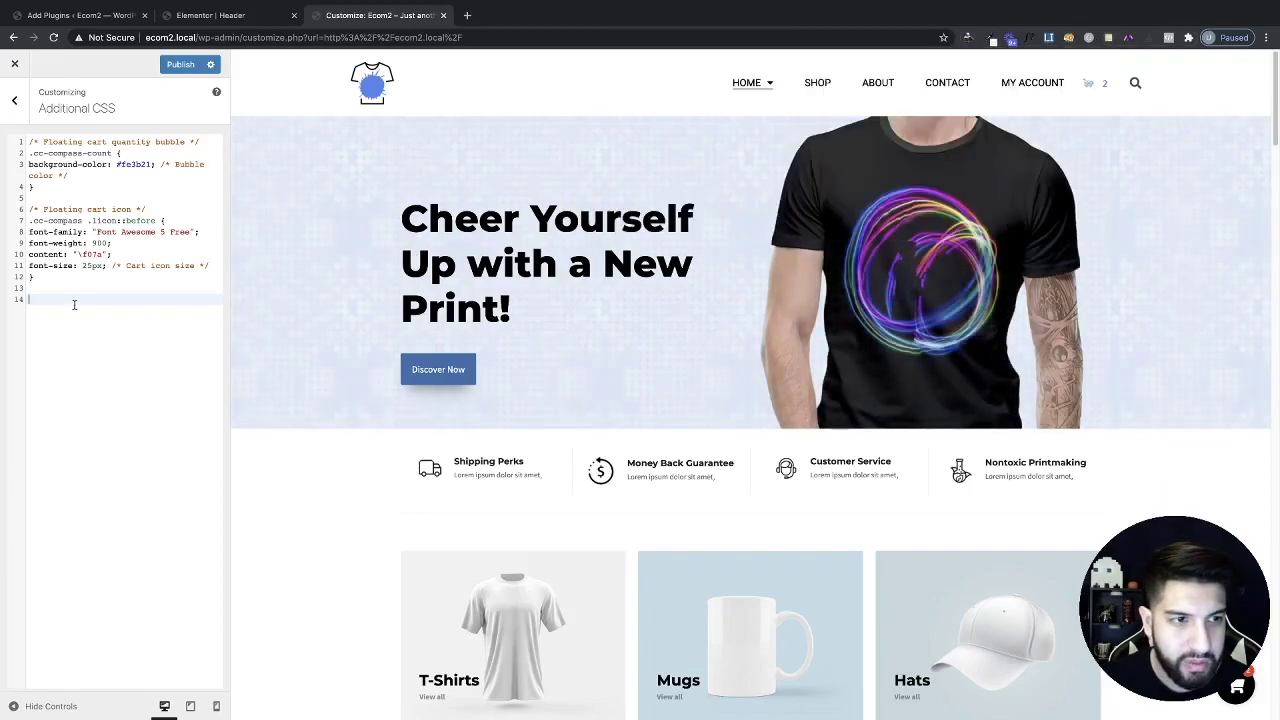
{"action": "type", "text": "/* Header cart quantity bubble */ span.cc_cart_count { margin-left: -20px; margin-top: -20px; background-color: #fe3b21; /* Bubble color */ border-radius: 100px; padding: 3px 4px; font-size: 10px; font-weight: 700; color: white; }"}
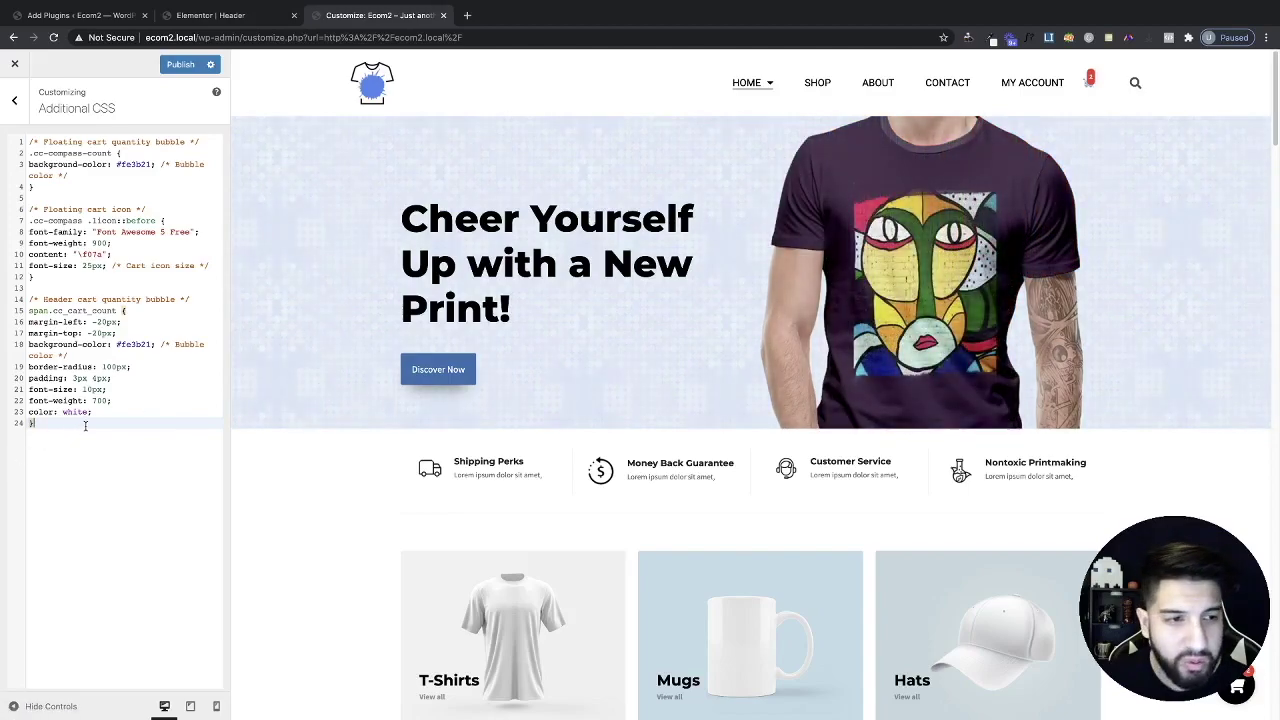
Add the note's header cart icon rule to Additional CSS, with Font Awesome 5 Free, weight 900, content \f07a, color #000 and 20px font size
{"action": "key", "text": "Return"}
{"action": "key", "text": "Return"}
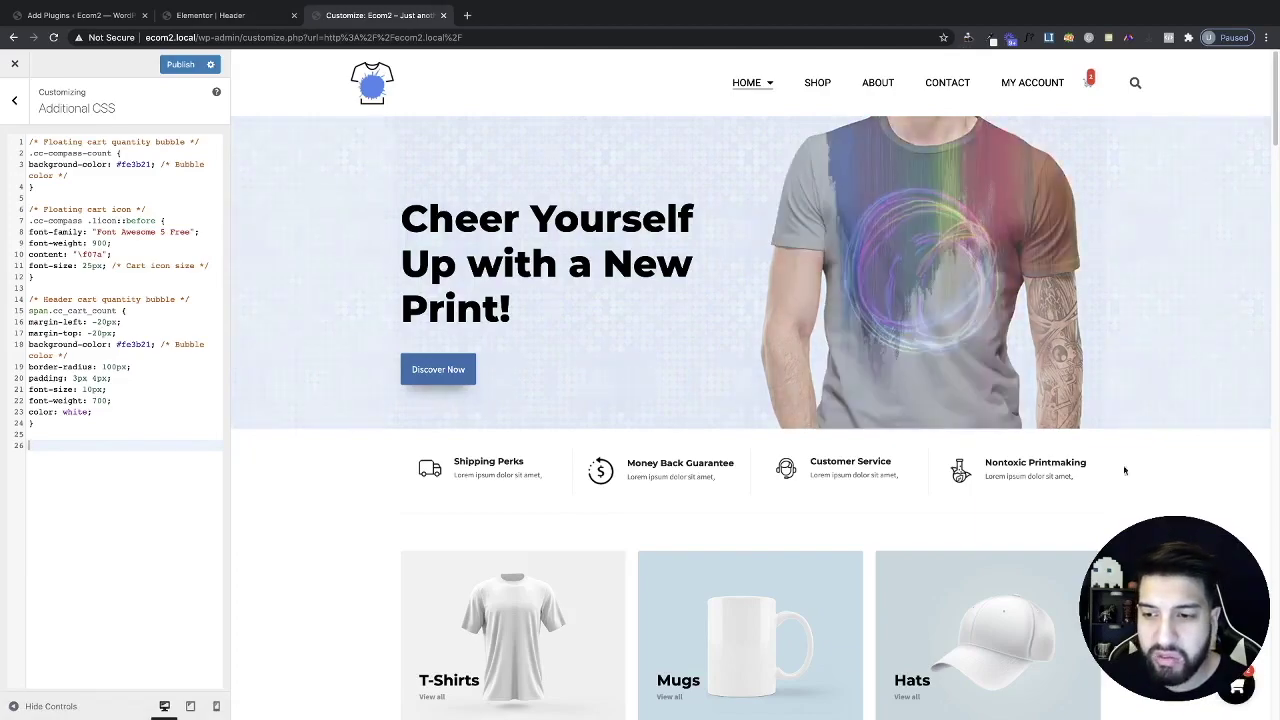
{"action": "left_click", "coordinate": [1108, 37]}
{"action": "scroll", "coordinate": [851, 121], "scroll_direction": "down", "scroll_amount": 5}
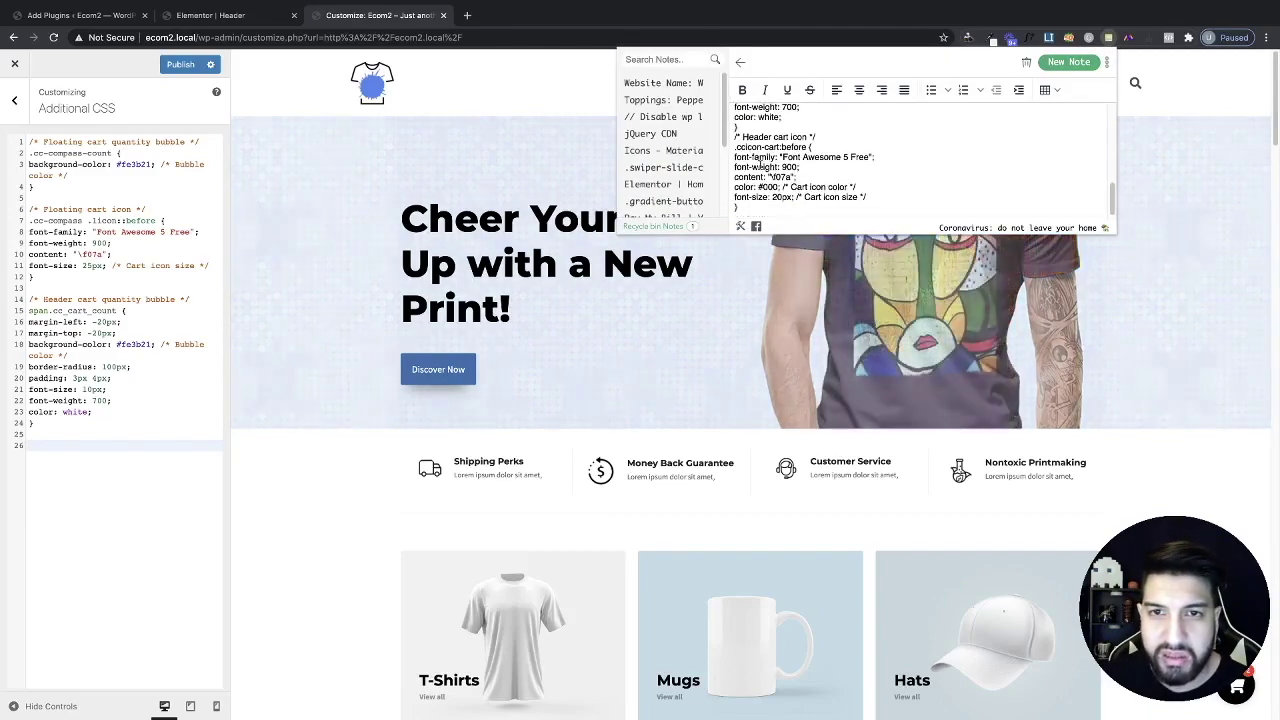
{"action": "left_click_drag", "start_coordinate": [735, 137], "coordinate": [825, 205]}
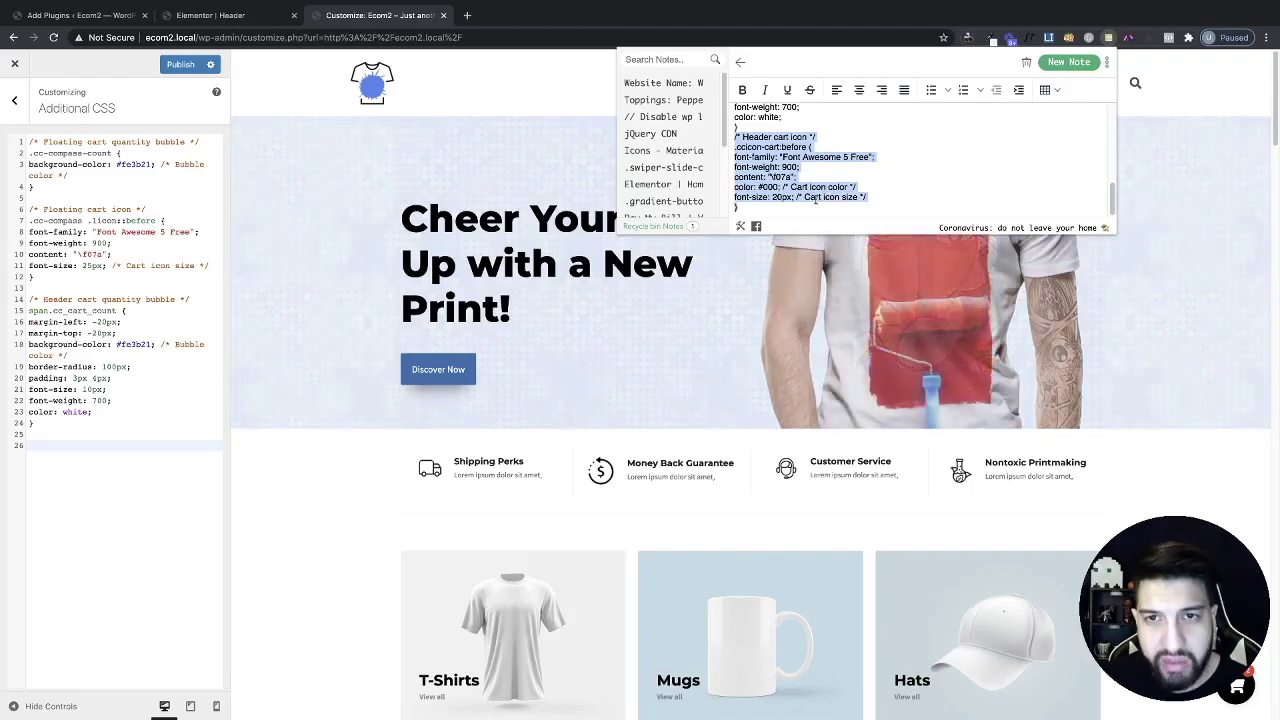
{"action": "left_click", "coordinate": [88, 455]}
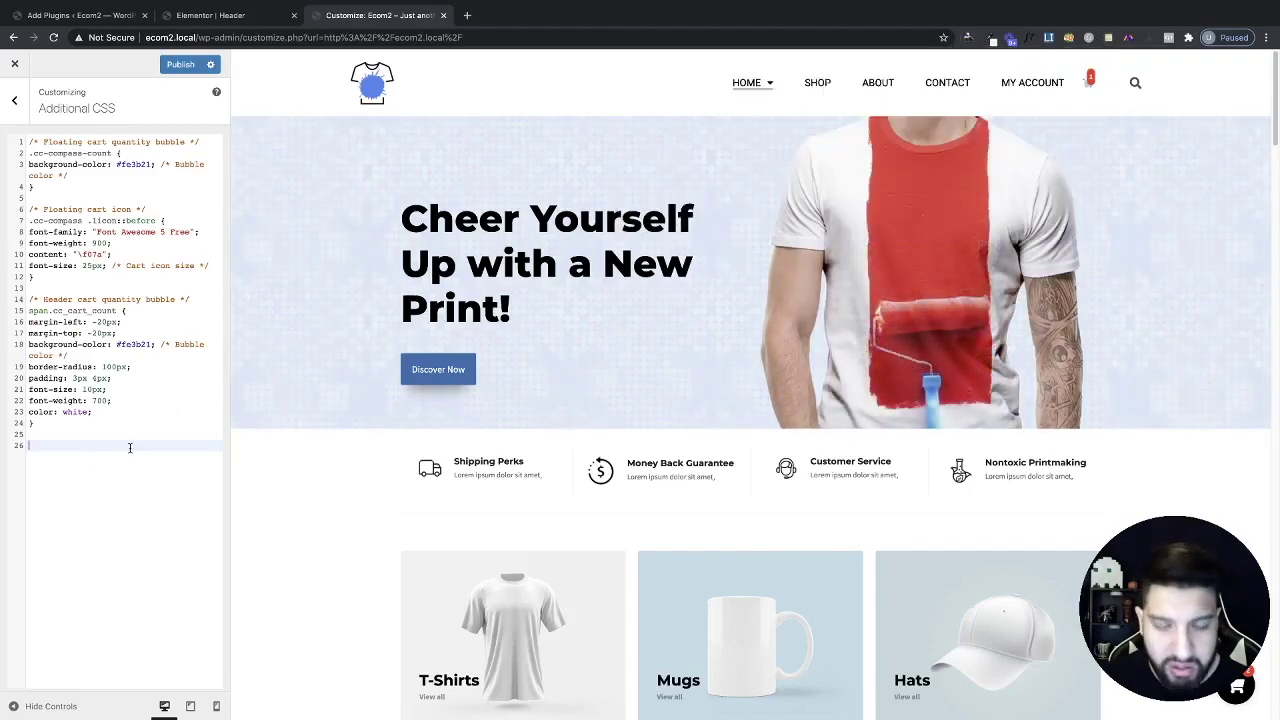
{"action": "type", "text": "/* Header cart icon */ .cciicon-cart:before { font-family: \"Font Awesome 5 Free\"; font-weight: 900; content: '\\f07a'; color: #000; /* Cart icon color */ font-size: 20px; /* Cart icon size */ }"}
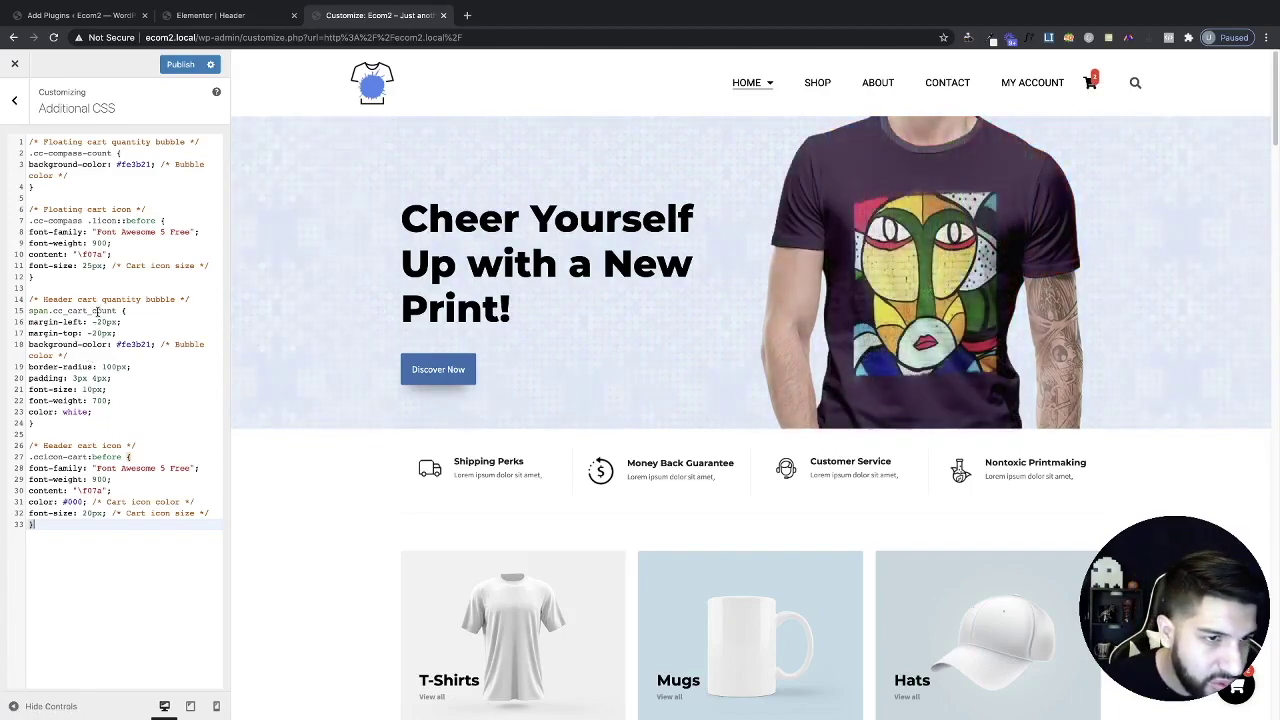
Review the header quantity bubble rule and the header cart icon rule's content, color and size lines
{"action": "left_click_drag", "start_coordinate": [111, 430], "coordinate": [3, 304]}
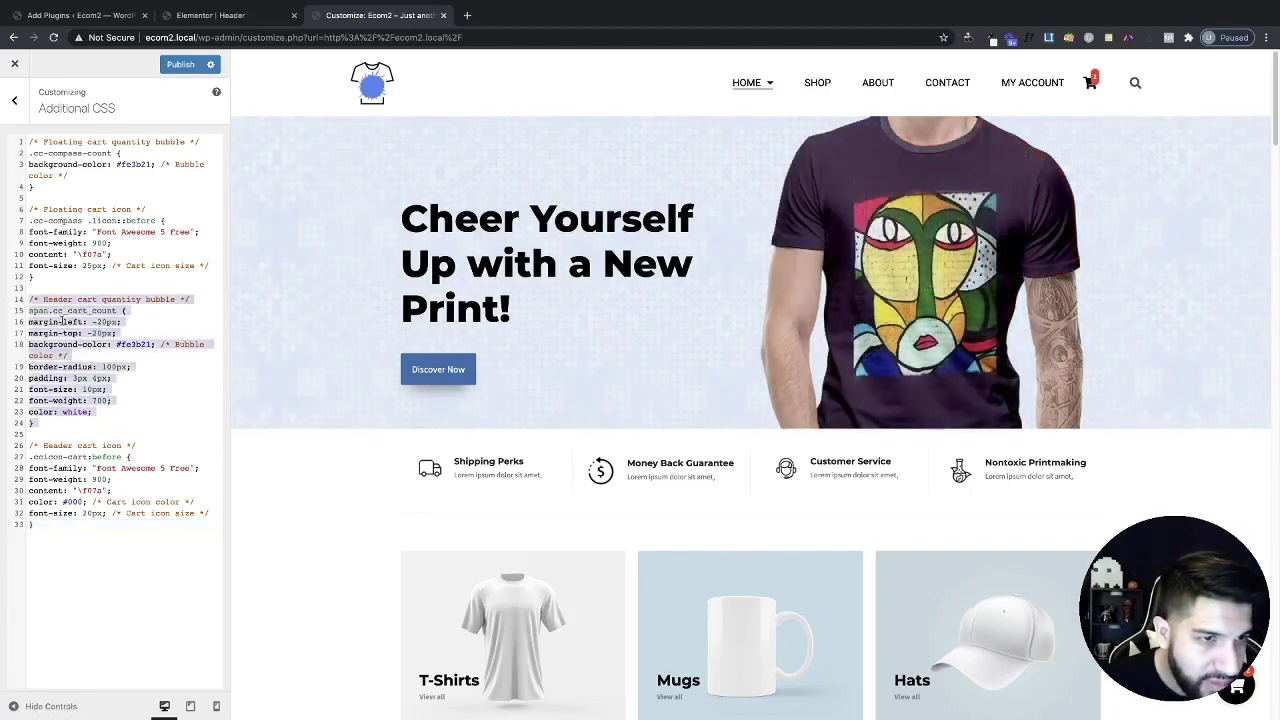
{"action": "left_click", "coordinate": [120, 410]}
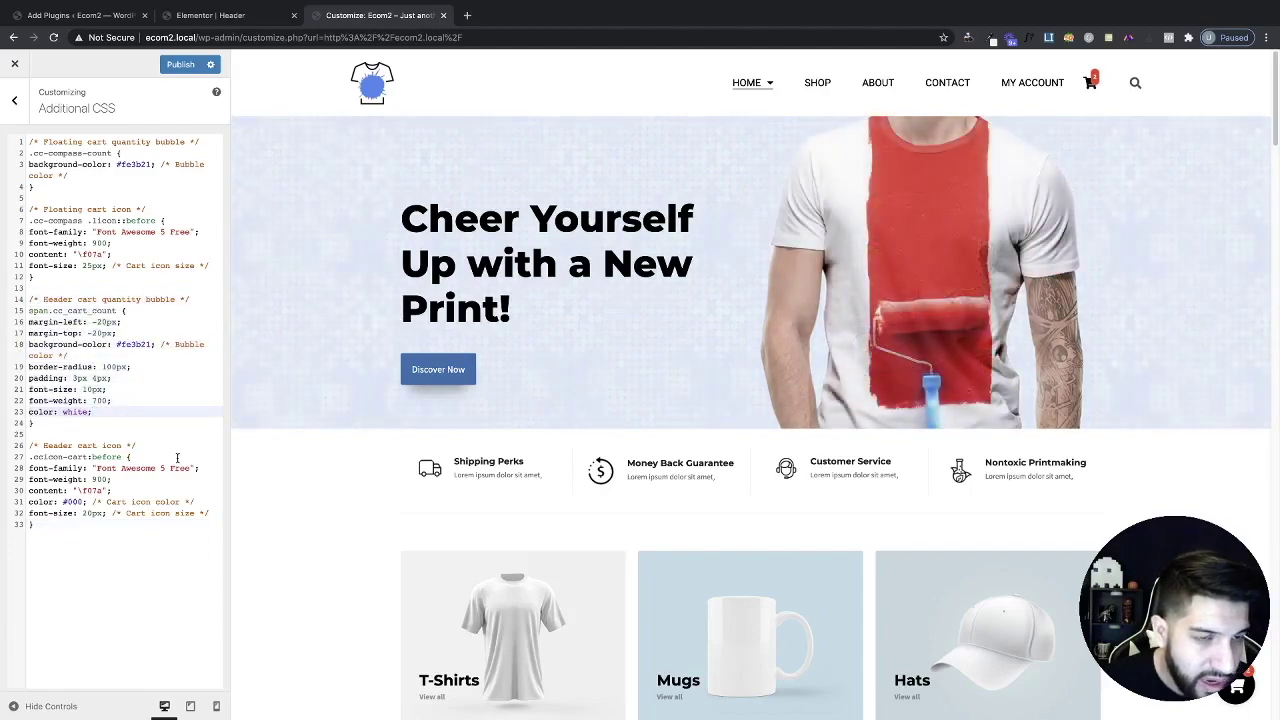
{"action": "left_click", "coordinate": [112, 490]}
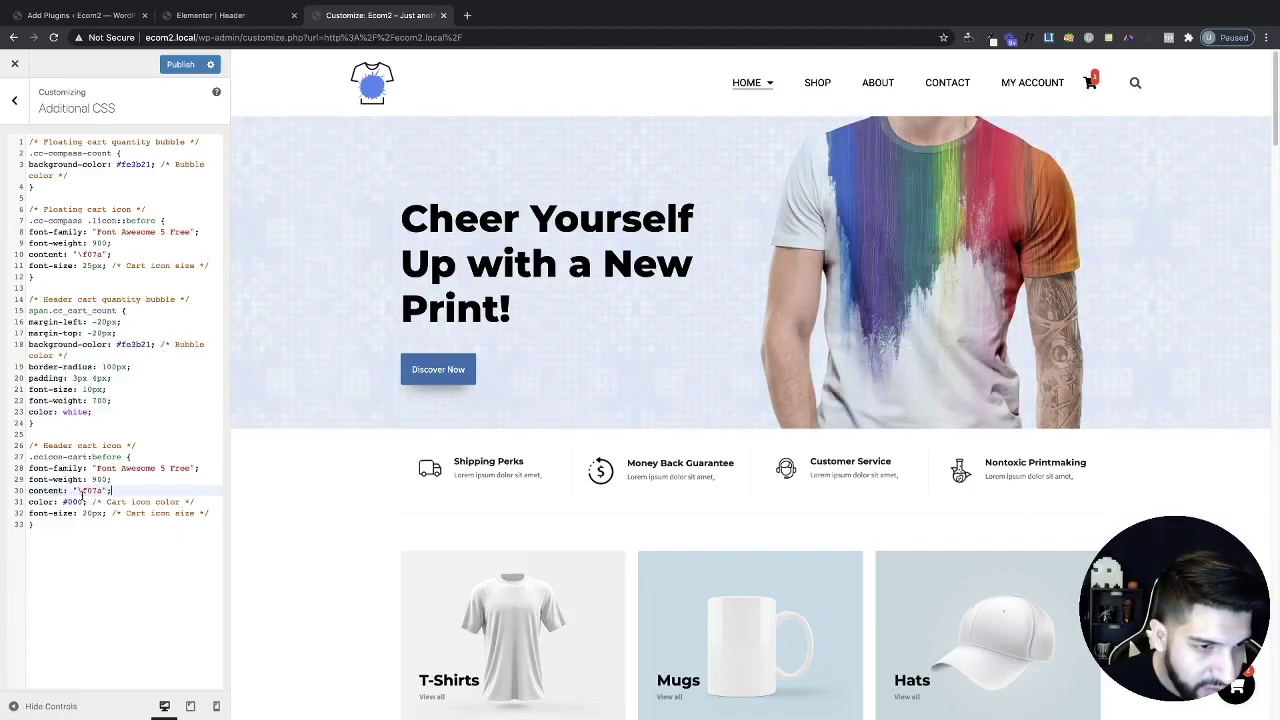
{"action": "left_click_drag", "start_coordinate": [78, 492], "coordinate": [104, 490]}
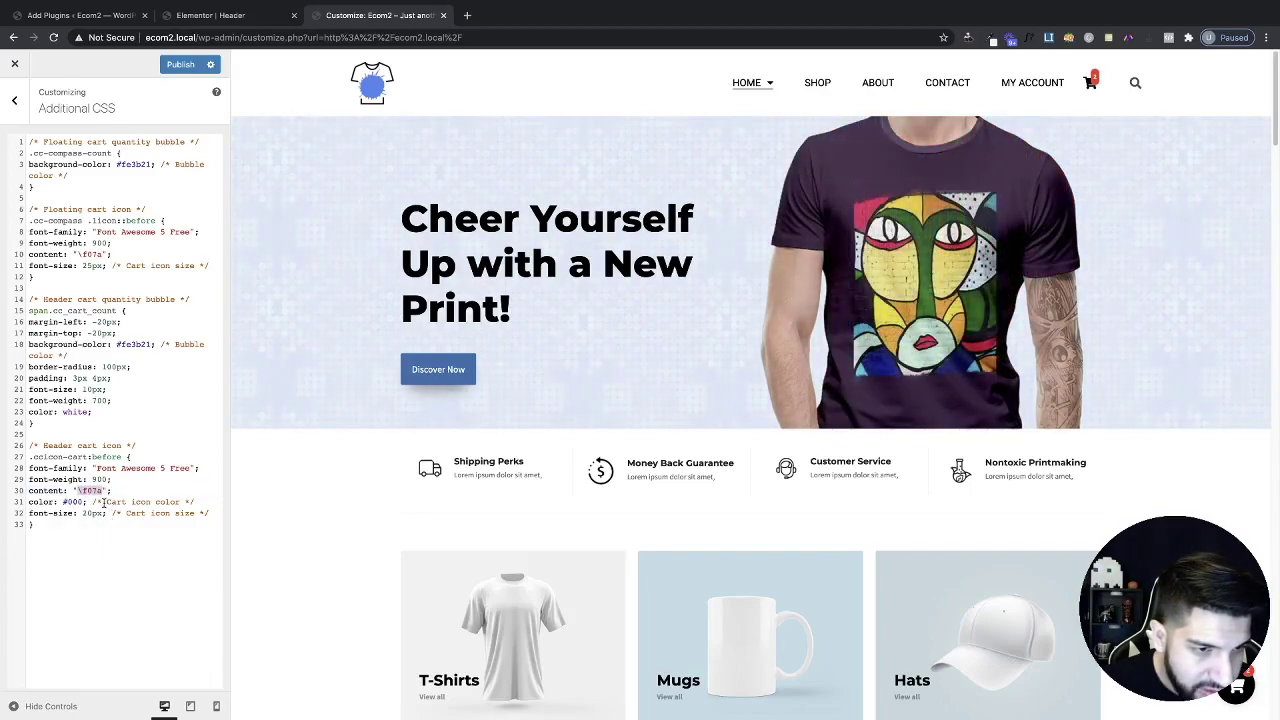
{"action": "left_click_drag", "start_coordinate": [108, 503], "coordinate": [188, 500]}
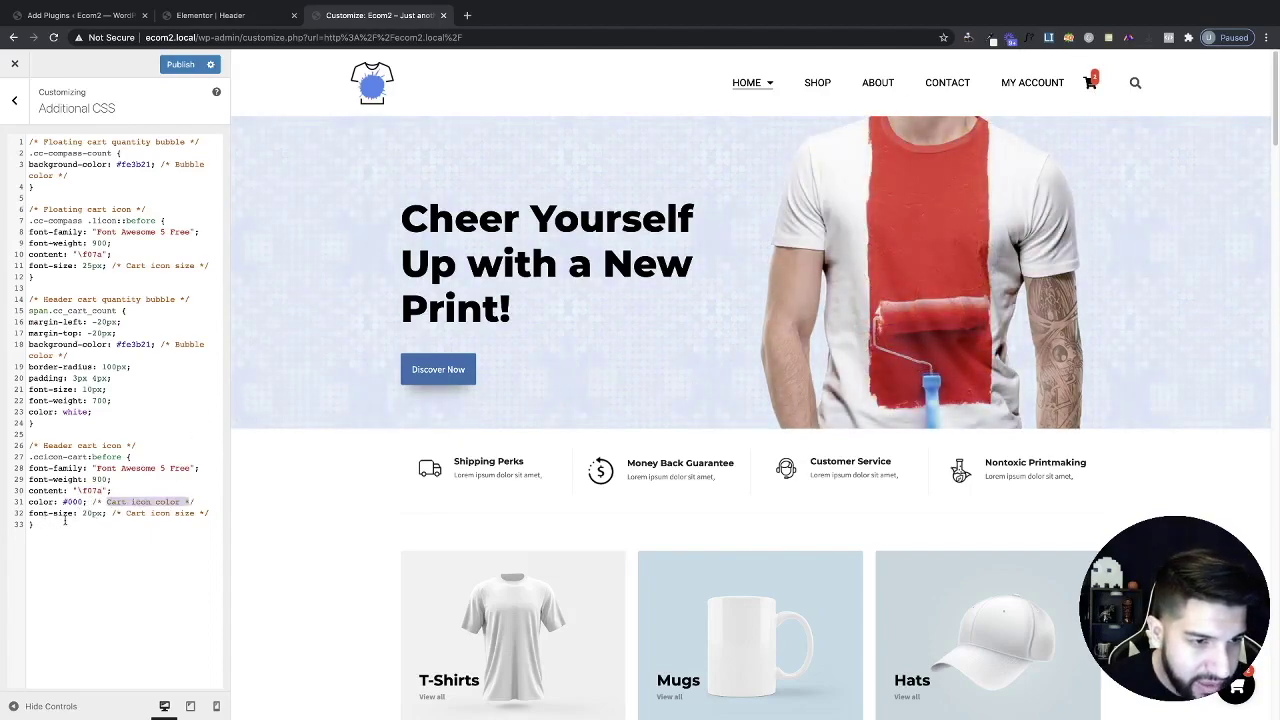
{"action": "mouse_move", "coordinate": [212, 514]}
{"action": "left_mouse_down"}
{"action": "mouse_move", "coordinate": [141, 516]}
{"action": "mouse_move", "coordinate": [194, 514]}
{"action": "left_mouse_up"}
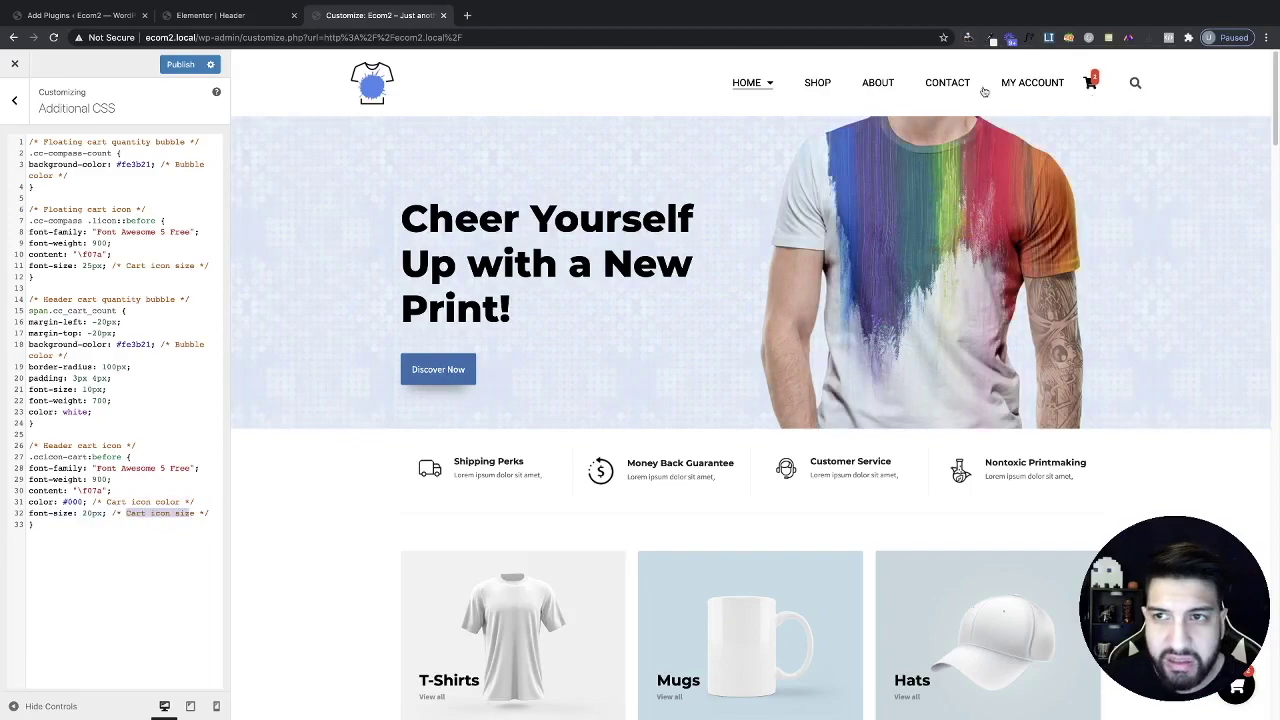
Try 30px as the header cart icon's font size, and settle on 25px
{"action": "left_click", "coordinate": [90, 513]}
{"action": "key", "text": "BackSpace"}
{"action": "type", "text": "3"}
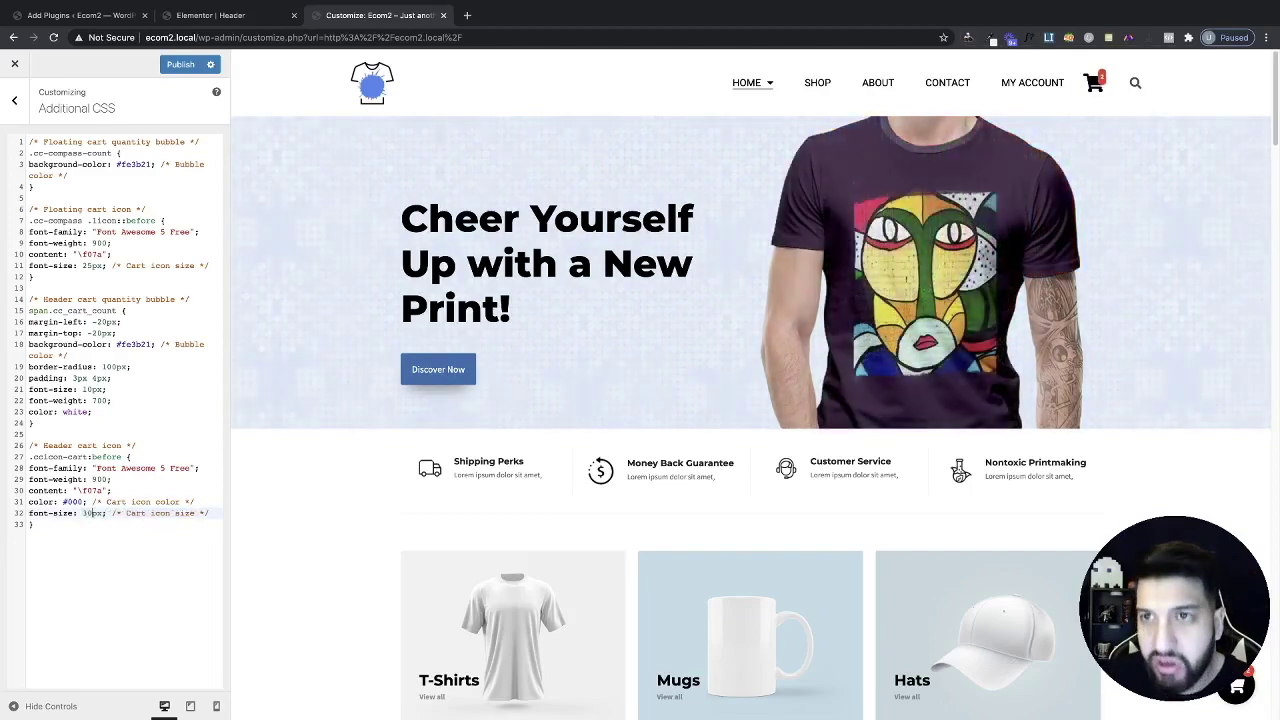
{"action": "key", "text": "BackSpace"}
{"action": "key", "text": "BackSpace"}
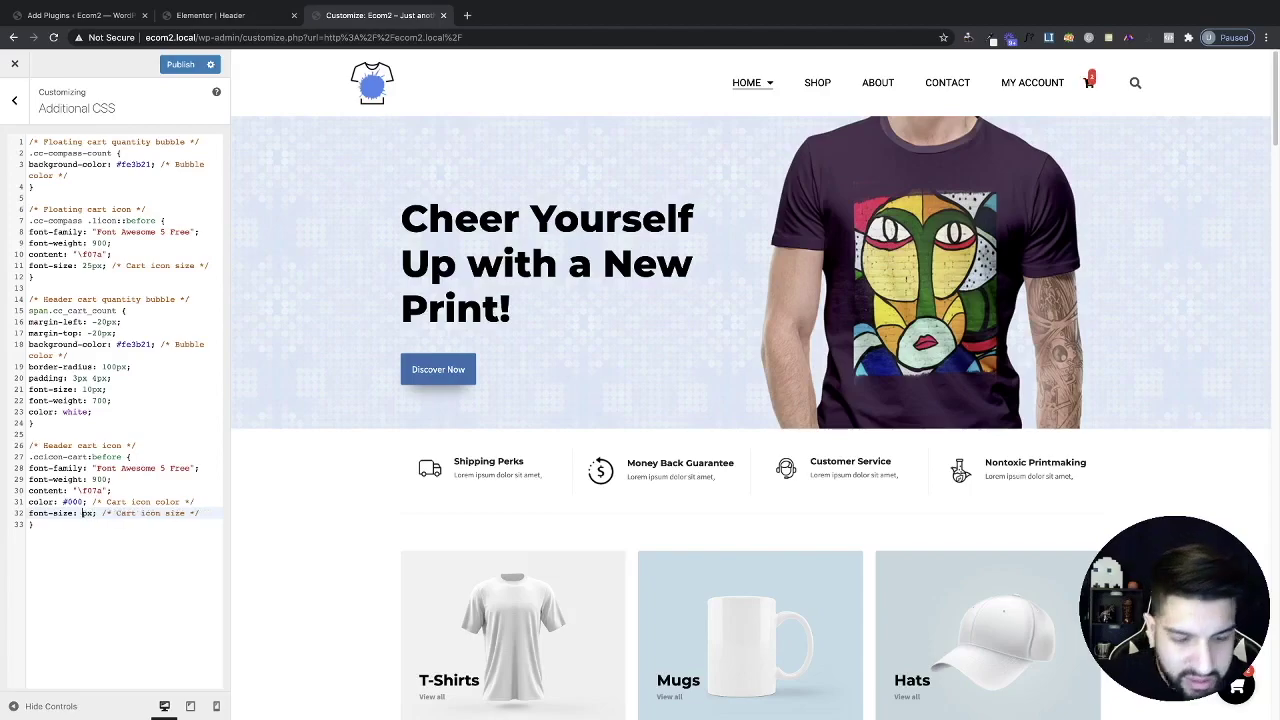
{"action": "type", "text": "25"}
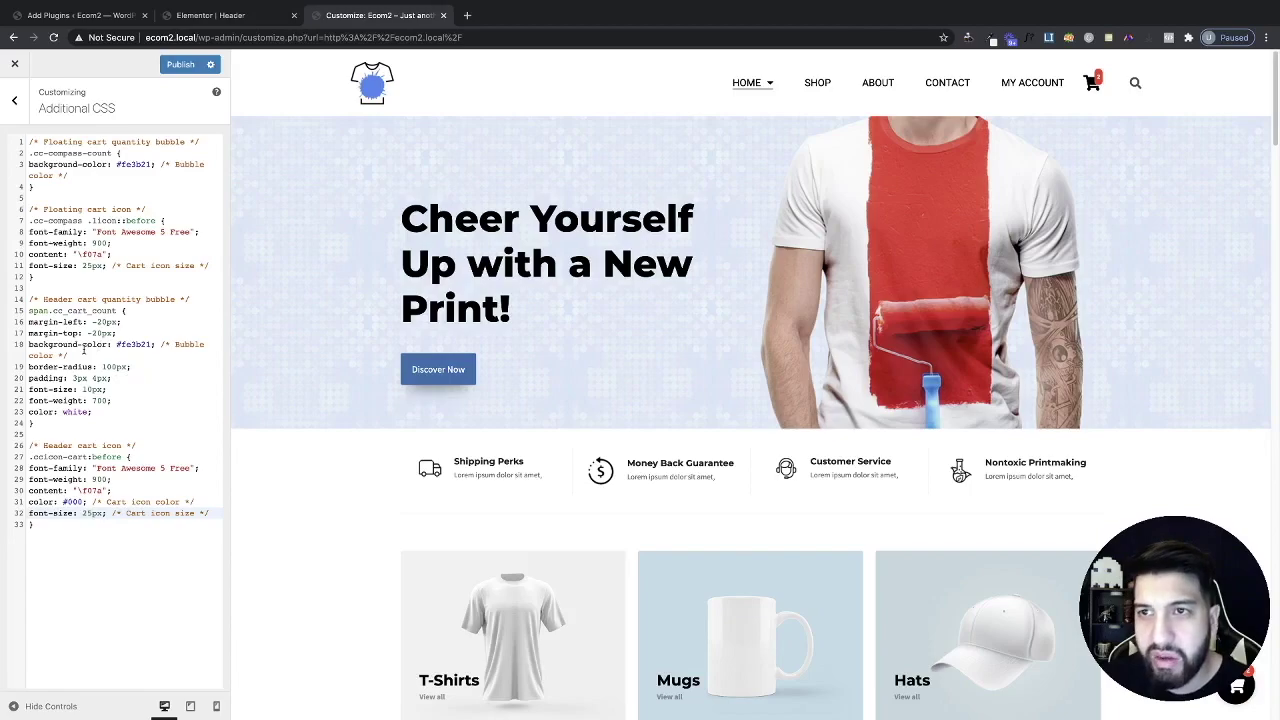
Try a white background color on the header cart quantity bubble, and undo the color edits
{"action": "left_click", "coordinate": [50, 422]}
{"action": "left_click", "coordinate": [133, 321]}
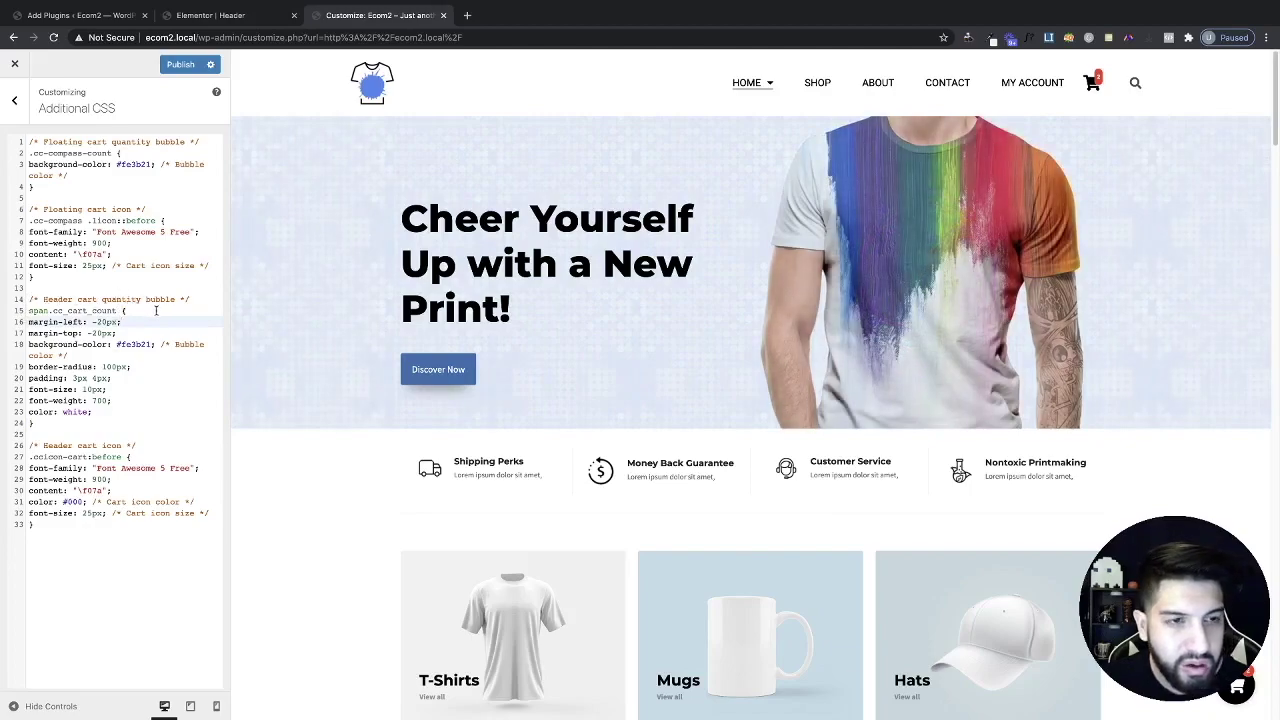
{"action": "left_click_drag", "start_coordinate": [151, 344], "coordinate": [116, 344]}
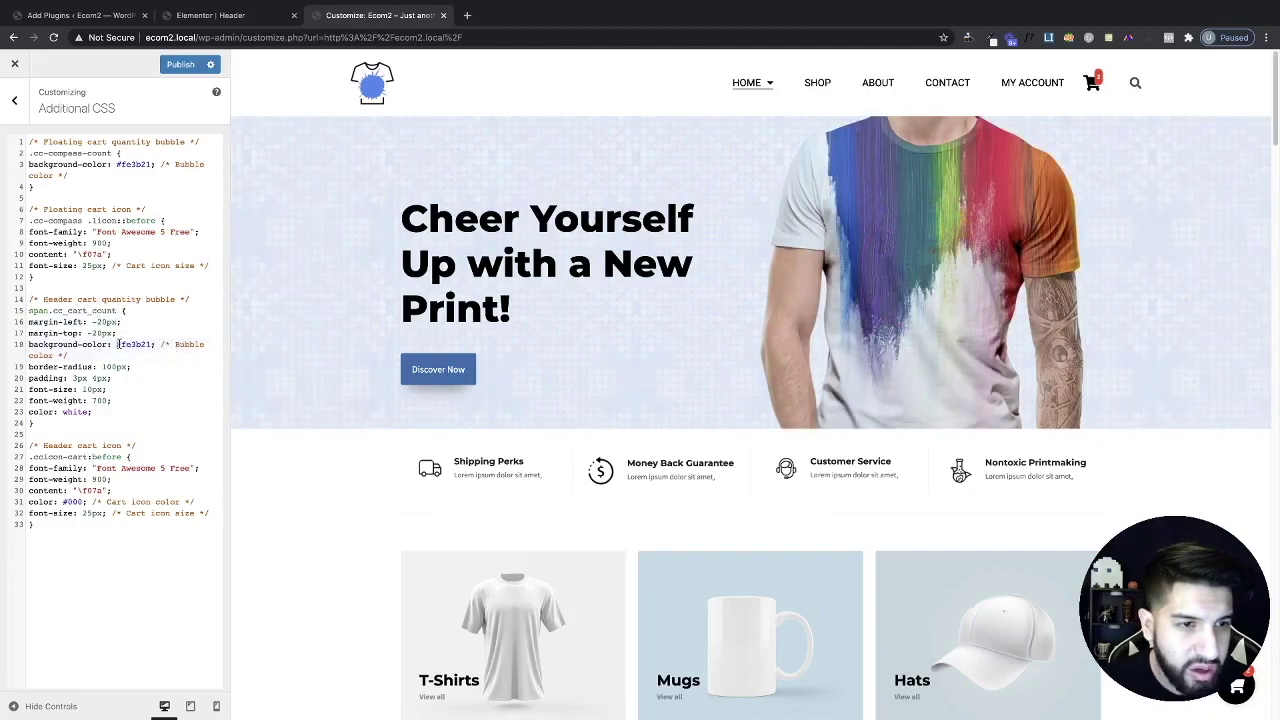
{"action": "key", "text": "BackSpace"}
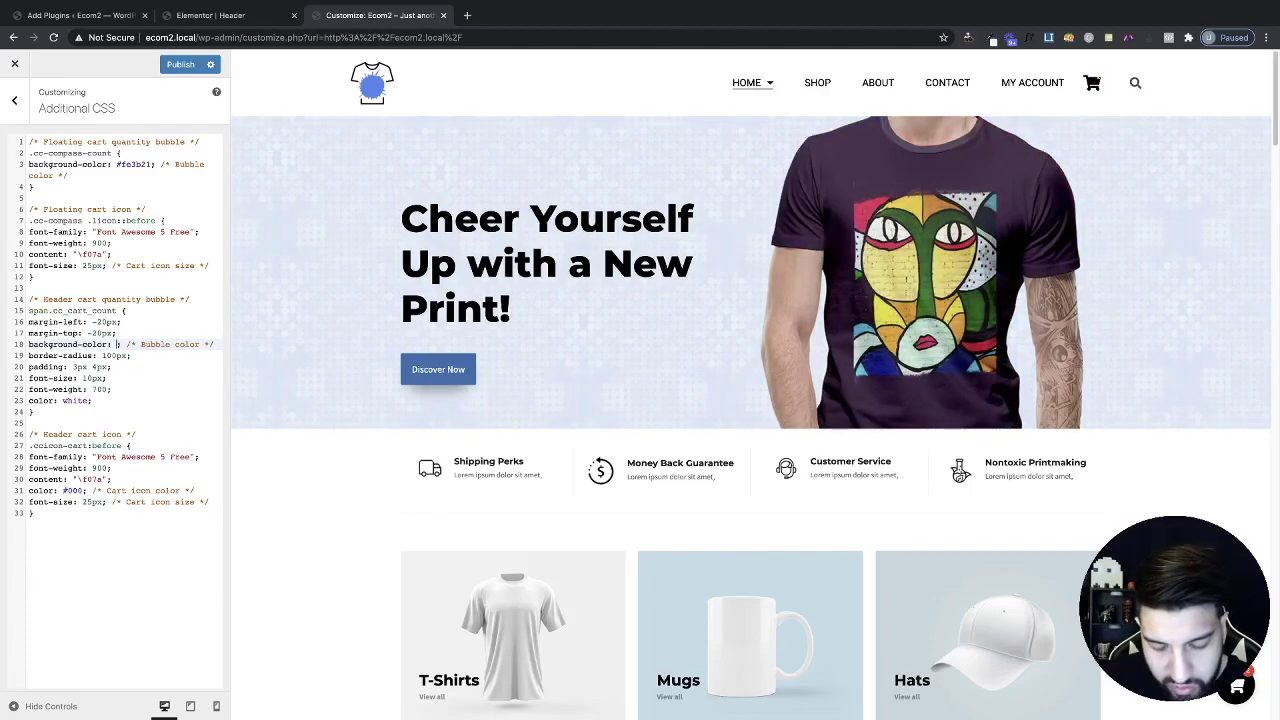
{"action": "type", "text": "white"}
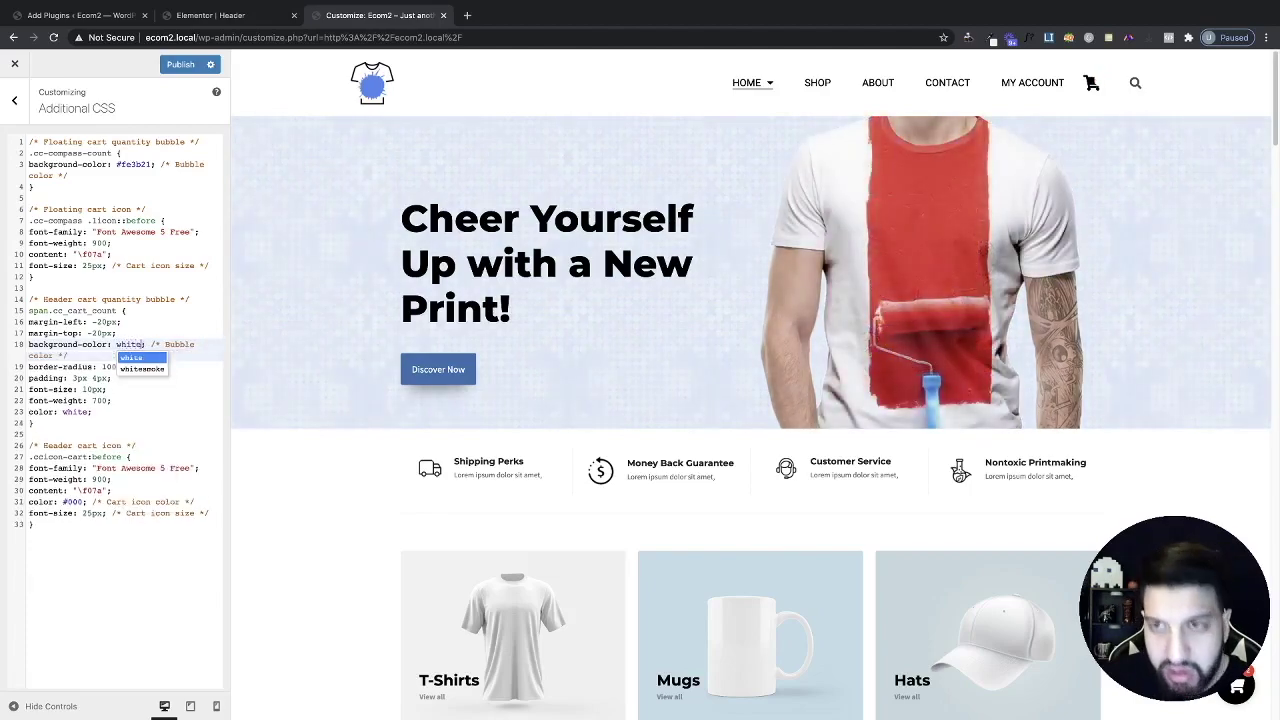
{"action": "key", "text": "BackSpace"}
{"action": "key", "text": "BackSpace"}
{"action": "key", "text": "BackSpace"}
{"action": "key", "text": "BackSpace"}
{"action": "key", "text": "BackSpace"}
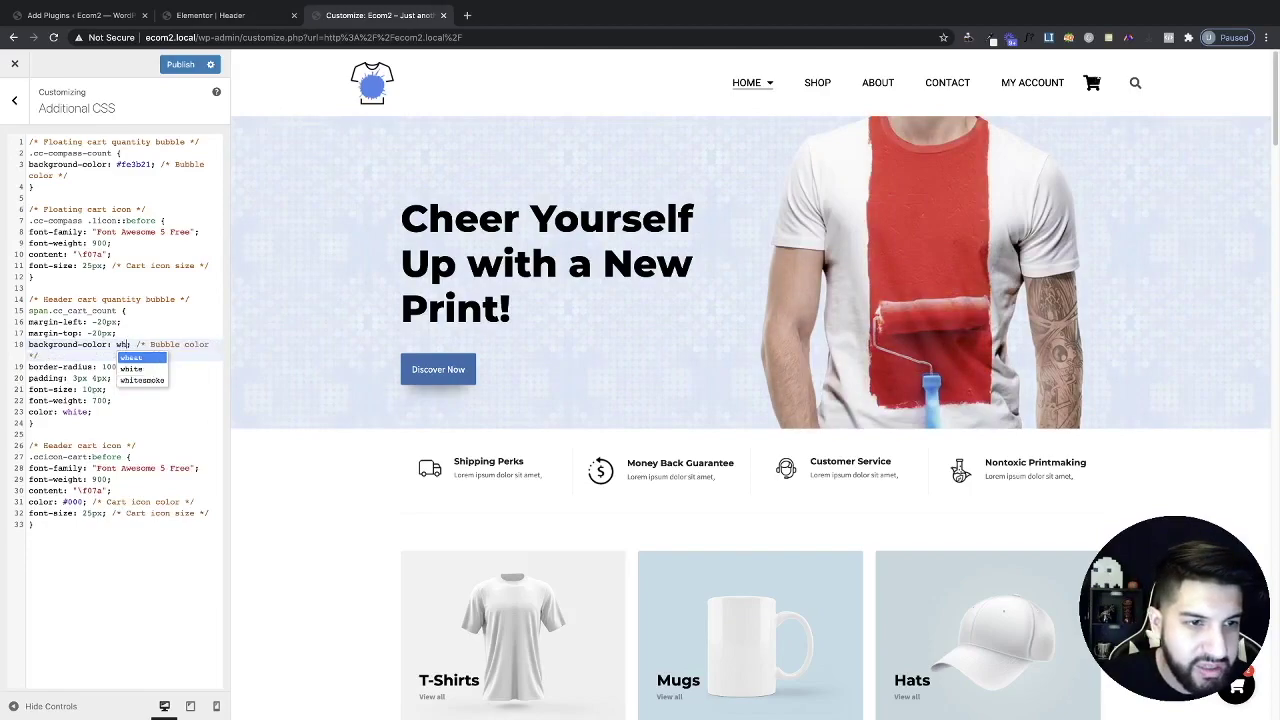
{"action": "type", "text": "gree"}
{"action": "type", "text": "n"}
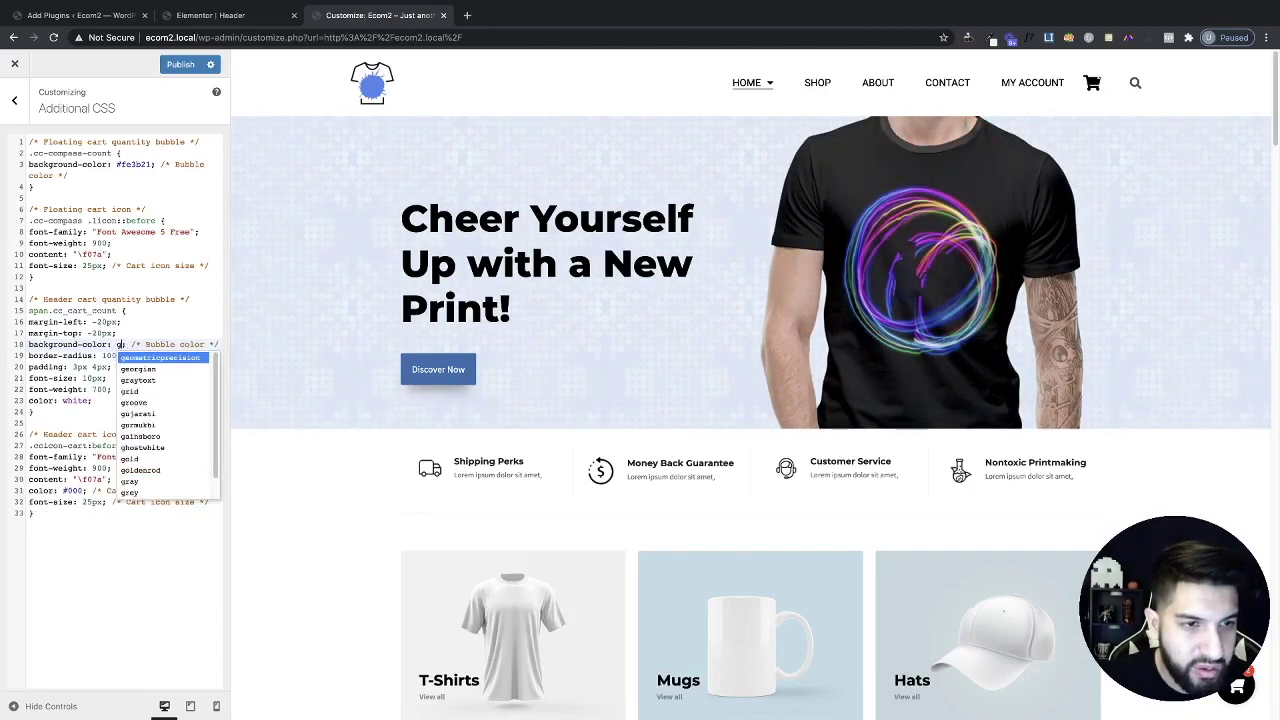
{"action": "key", "text": "Escape"}
{"action": "key", "text": "ctrl+z"}
{"action": "key", "text": "ctrl+z"}
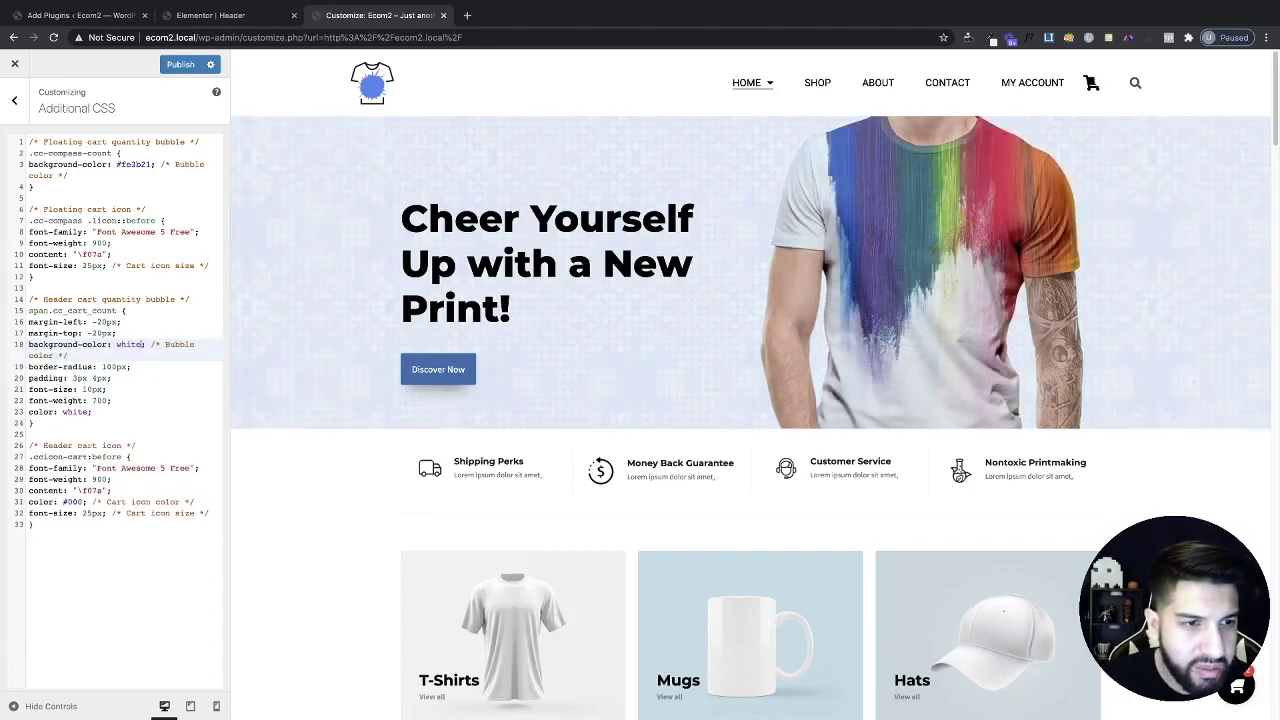
{"action": "key", "text": "ctrl+z"}
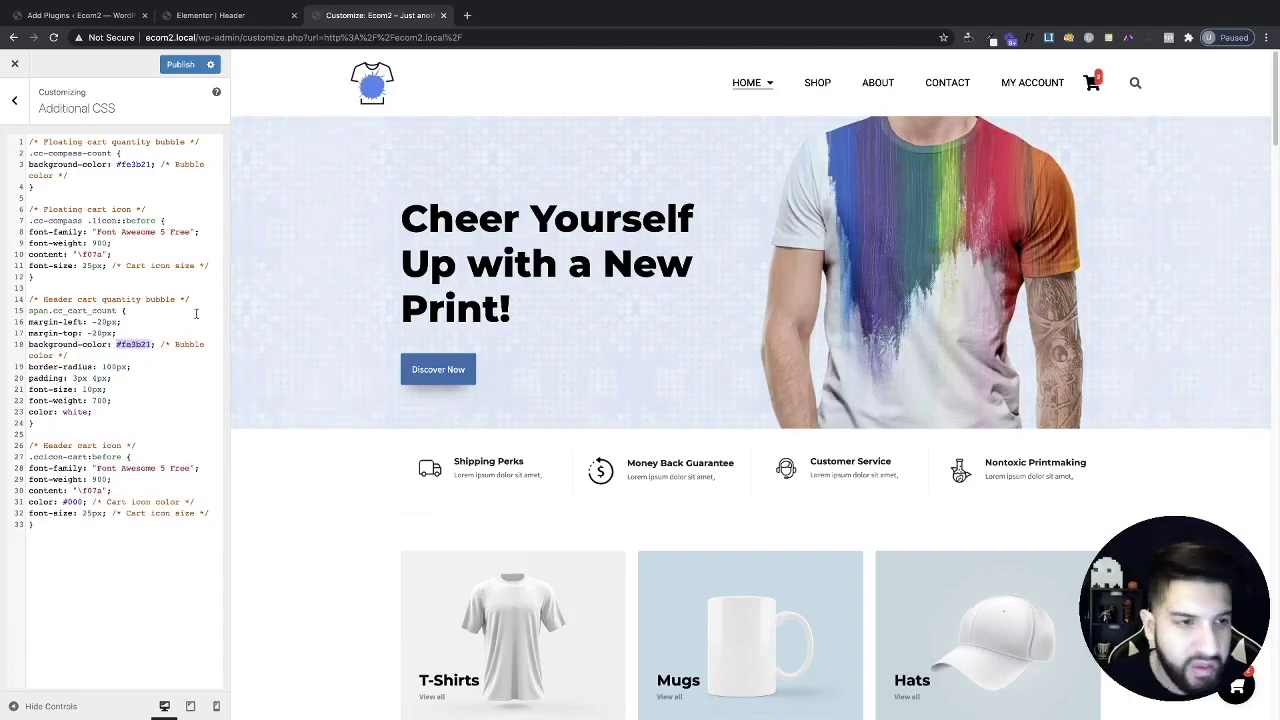
Set the header cart quantity bubble's padding to 0px vertically and 8px horizontally
{"action": "left_click", "coordinate": [136, 399]}
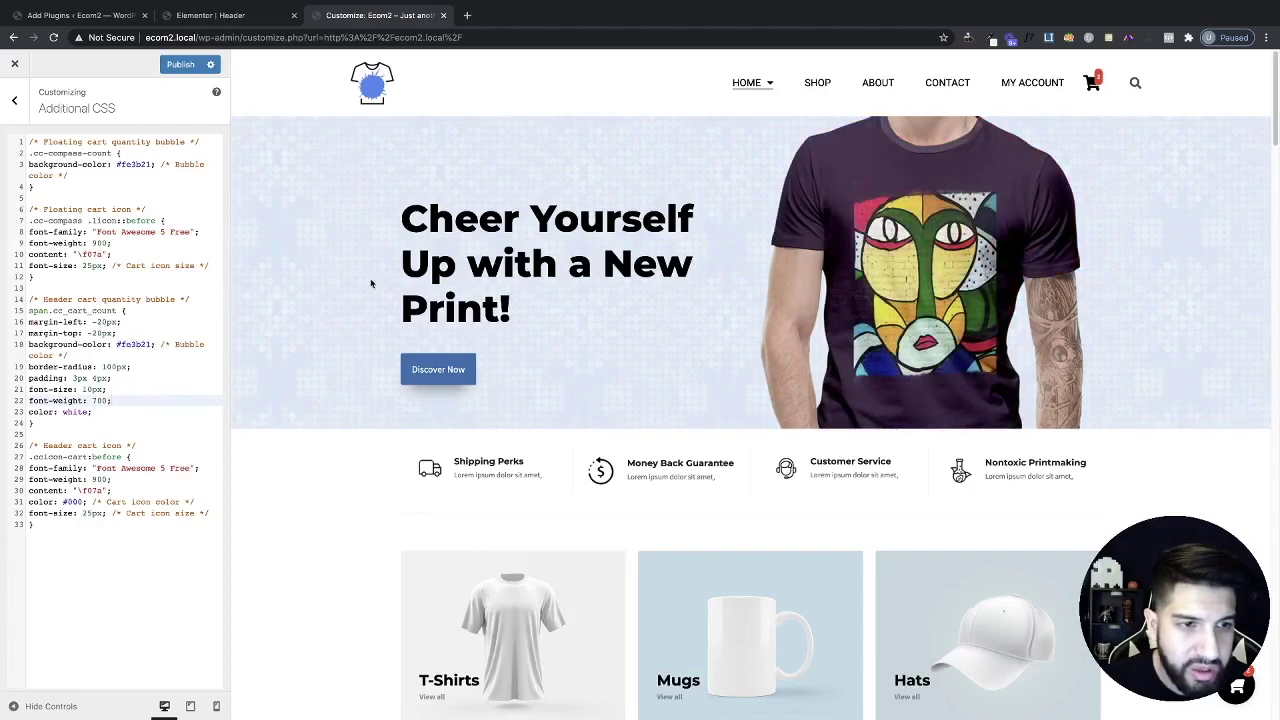
{"action": "double_click", "coordinate": [79, 378]}
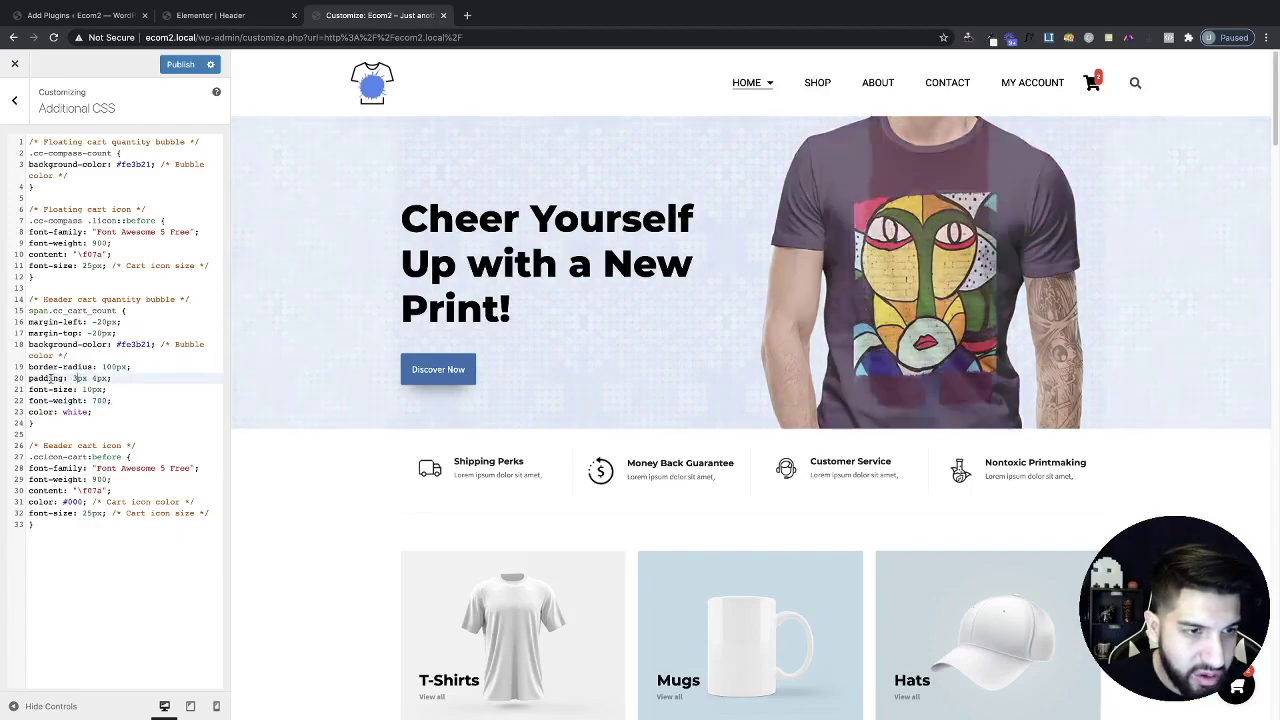
{"action": "left_click_drag", "start_coordinate": [74, 378], "coordinate": [93, 383]}
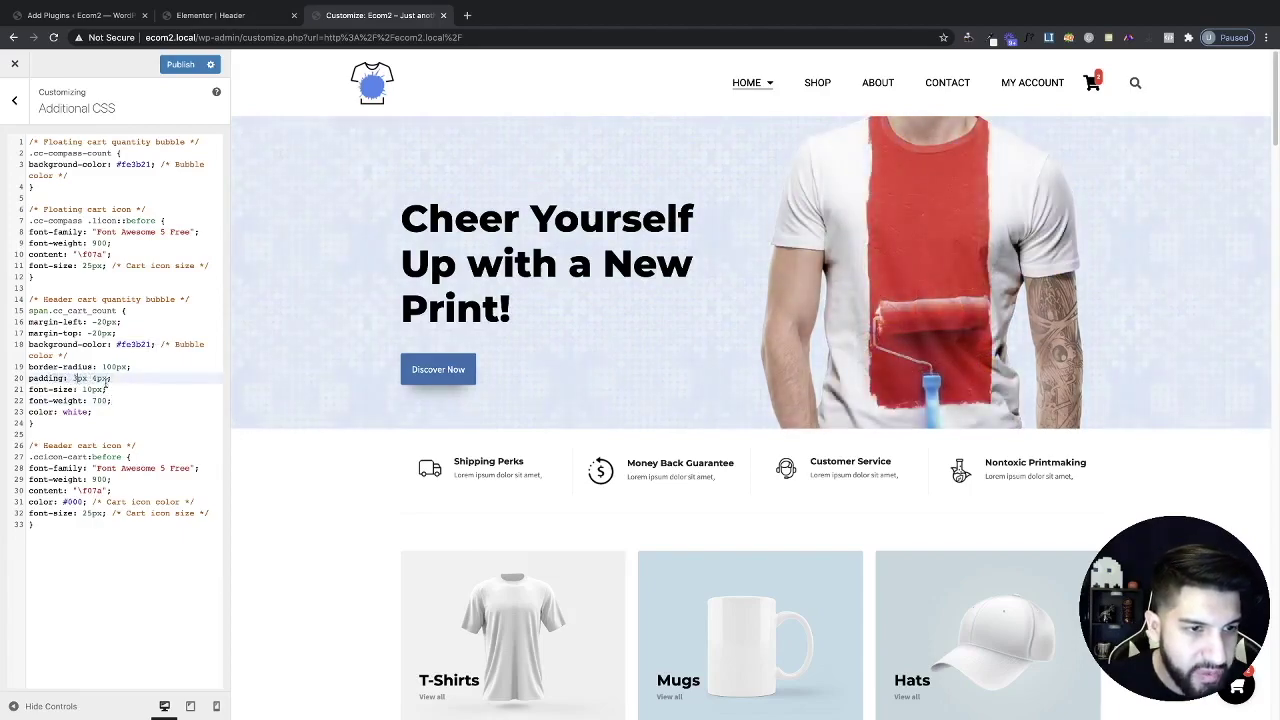
{"action": "type", "text": "0px"}
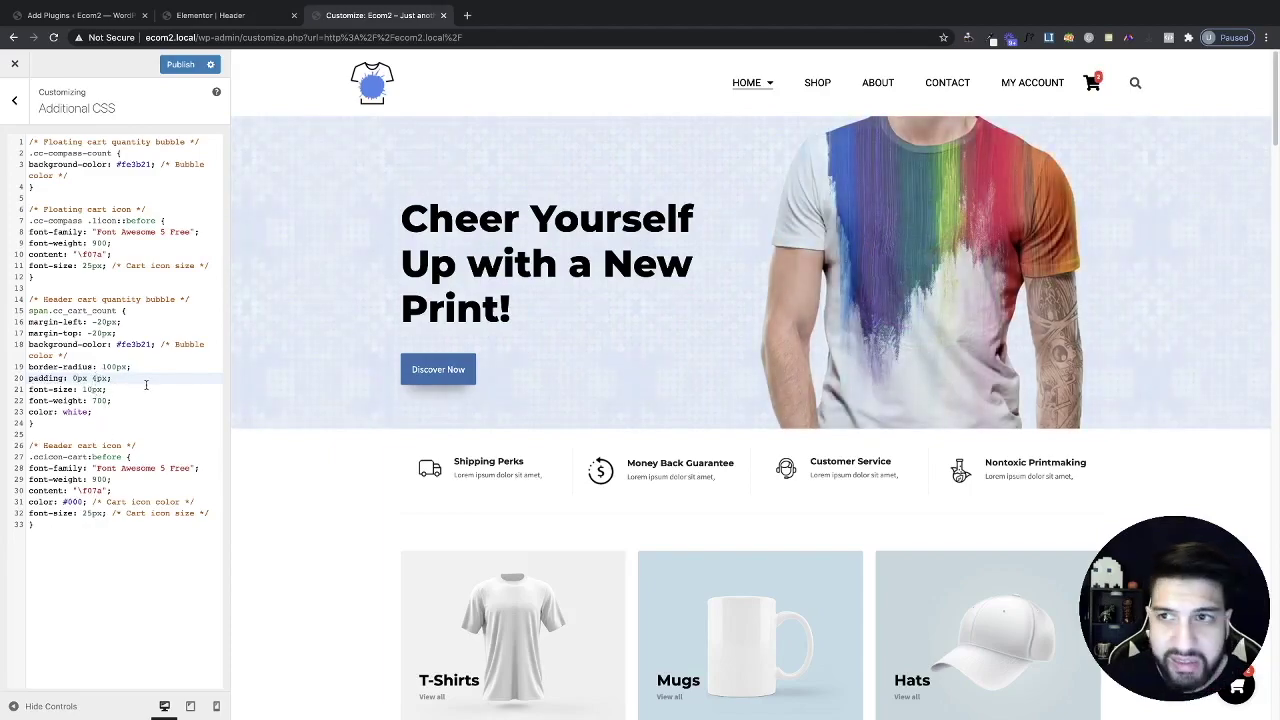
{"action": "key", "text": "BackSpace"}
{"action": "type", "text": "8"}
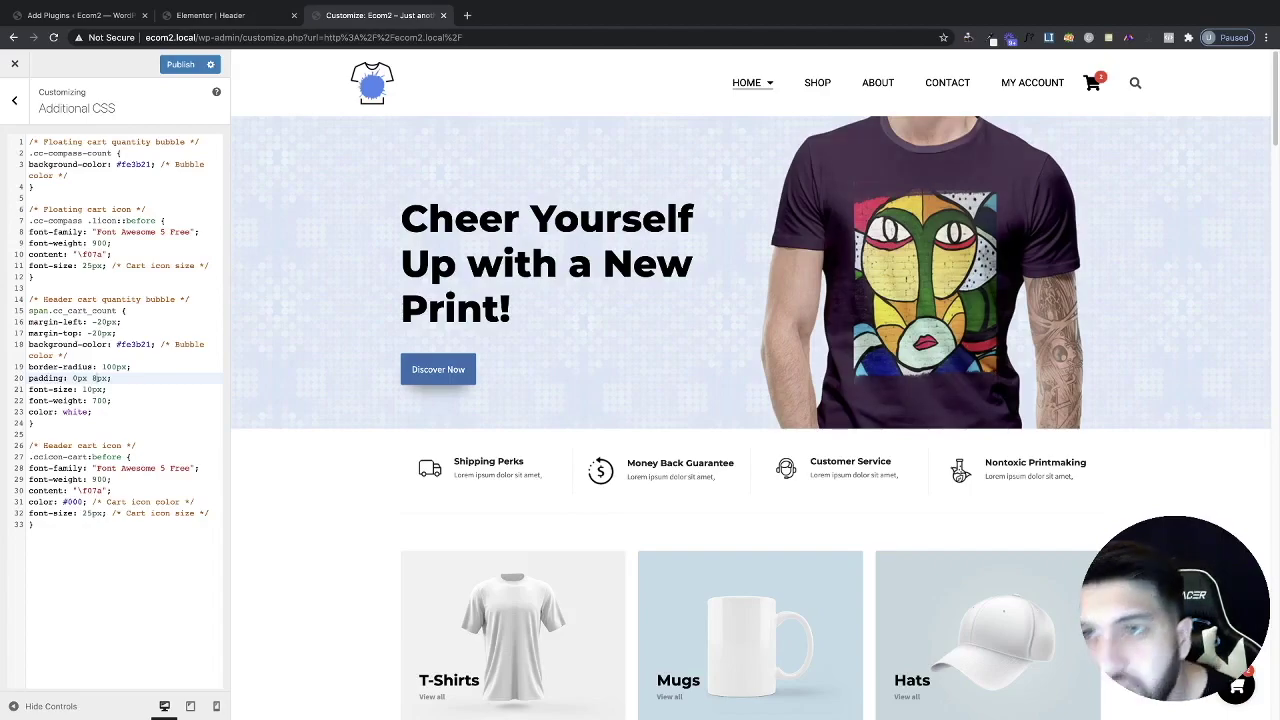
Set the header cart quantity bubble's font size to 12px
{"action": "left_click", "coordinate": [92, 388]}
{"action": "key", "text": "BackSpace"}
{"action": "type", "text": "2"}
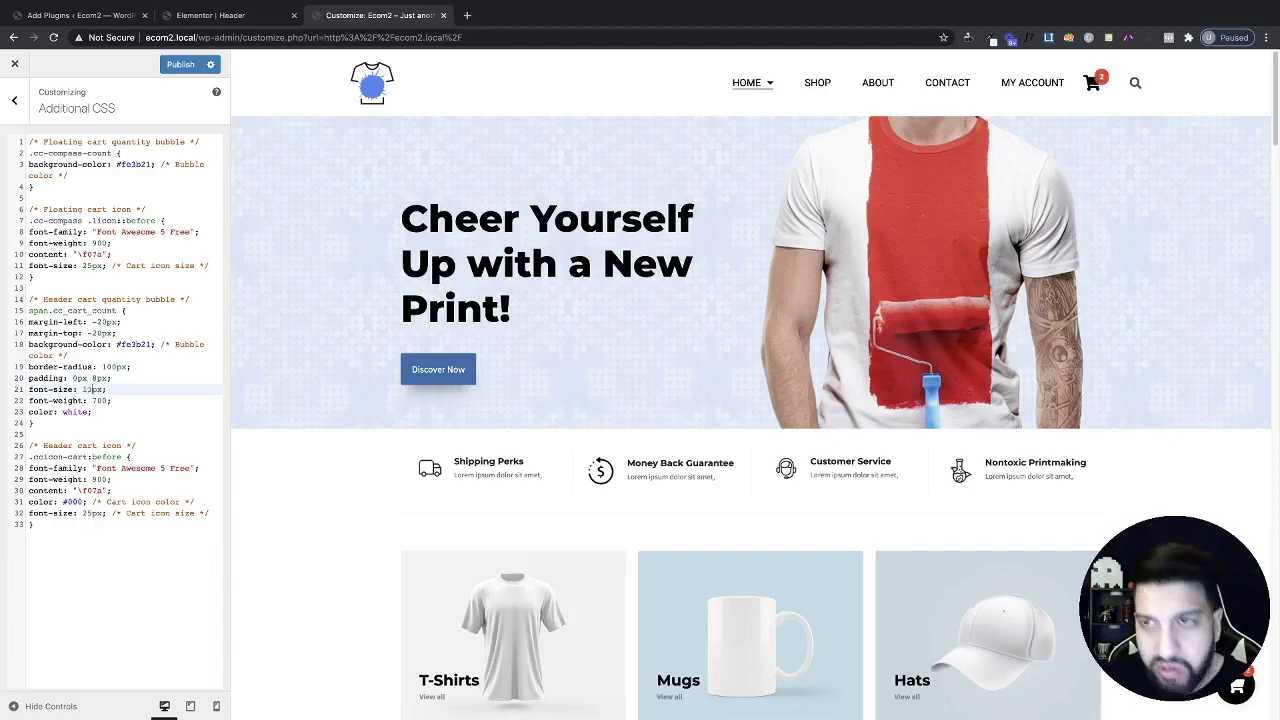
{"action": "key", "text": "BackSpace"}
{"action": "type", "text": "2"}
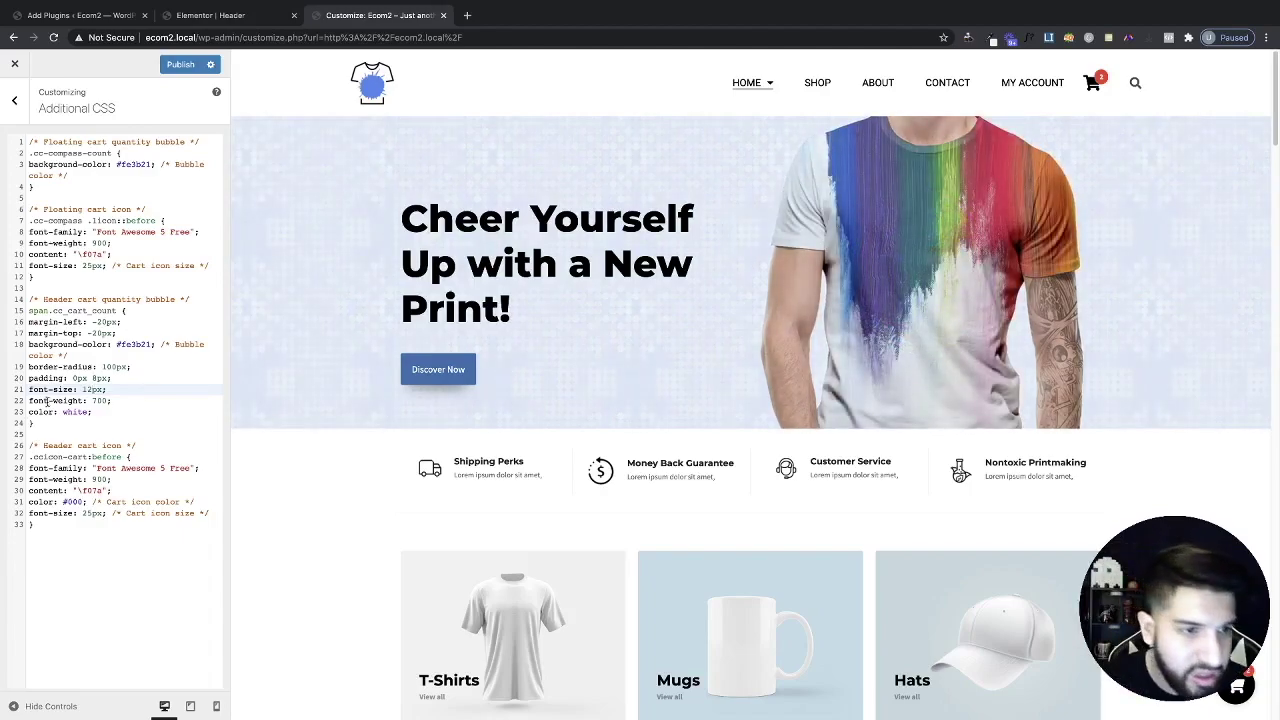
Set the header quantity bubble's horizontal padding to 9px, and open and close the side cart from the header cart icon
{"action": "left_click", "coordinate": [96, 377]}
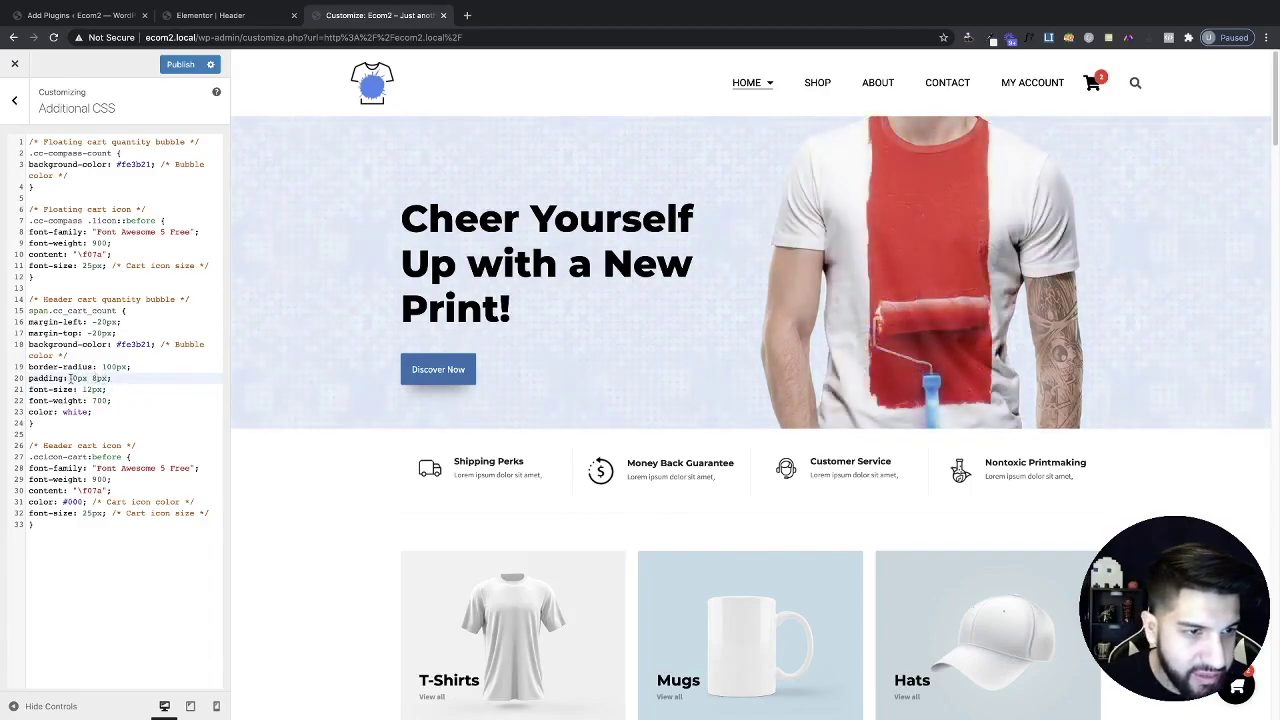
{"action": "left_click_drag", "start_coordinate": [28, 378], "coordinate": [67, 378]}
{"action": "left_click", "coordinate": [77, 378]}
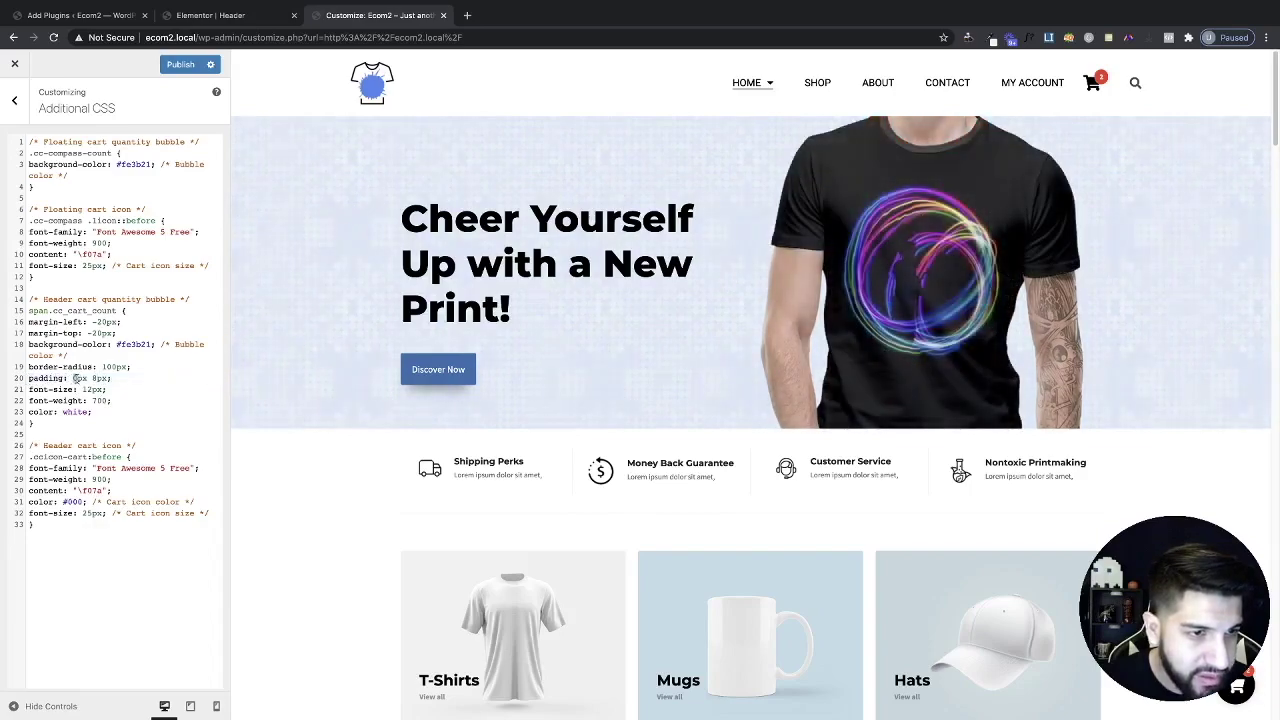
{"action": "double_click", "coordinate": [97, 378]}
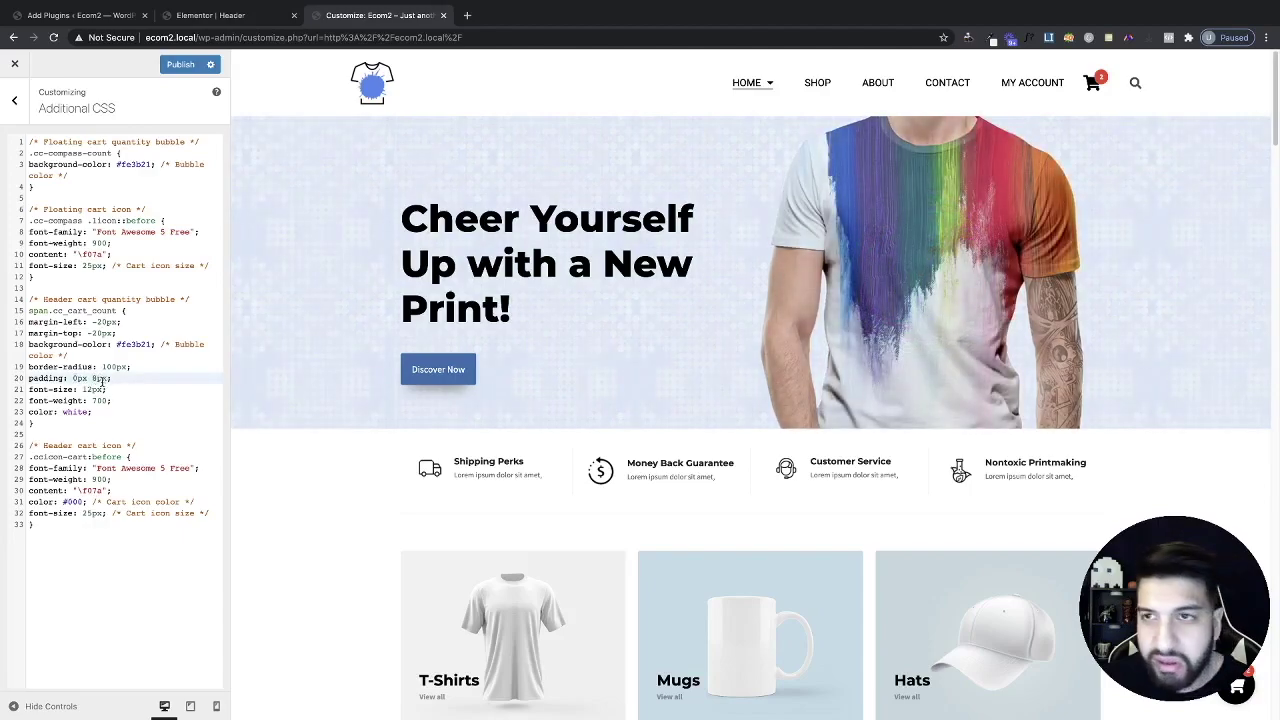
{"action": "type", "text": "9px"}
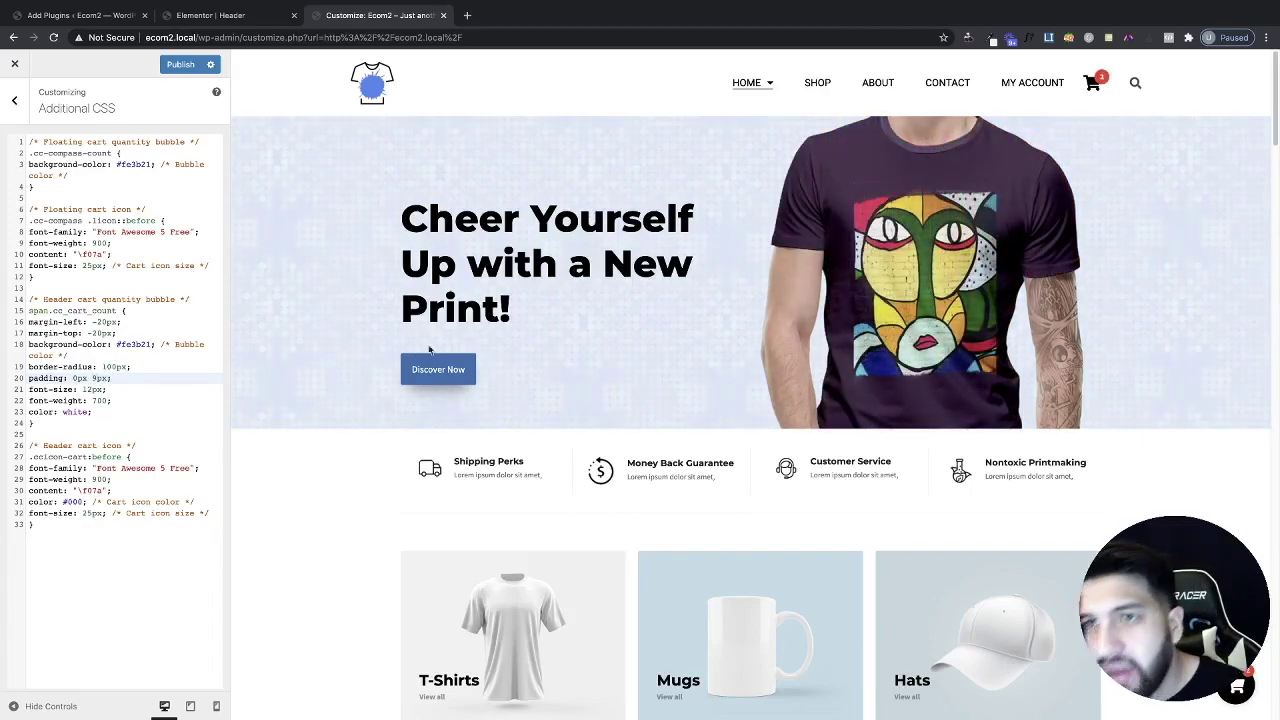
{"action": "left_click", "coordinate": [1096, 84]}
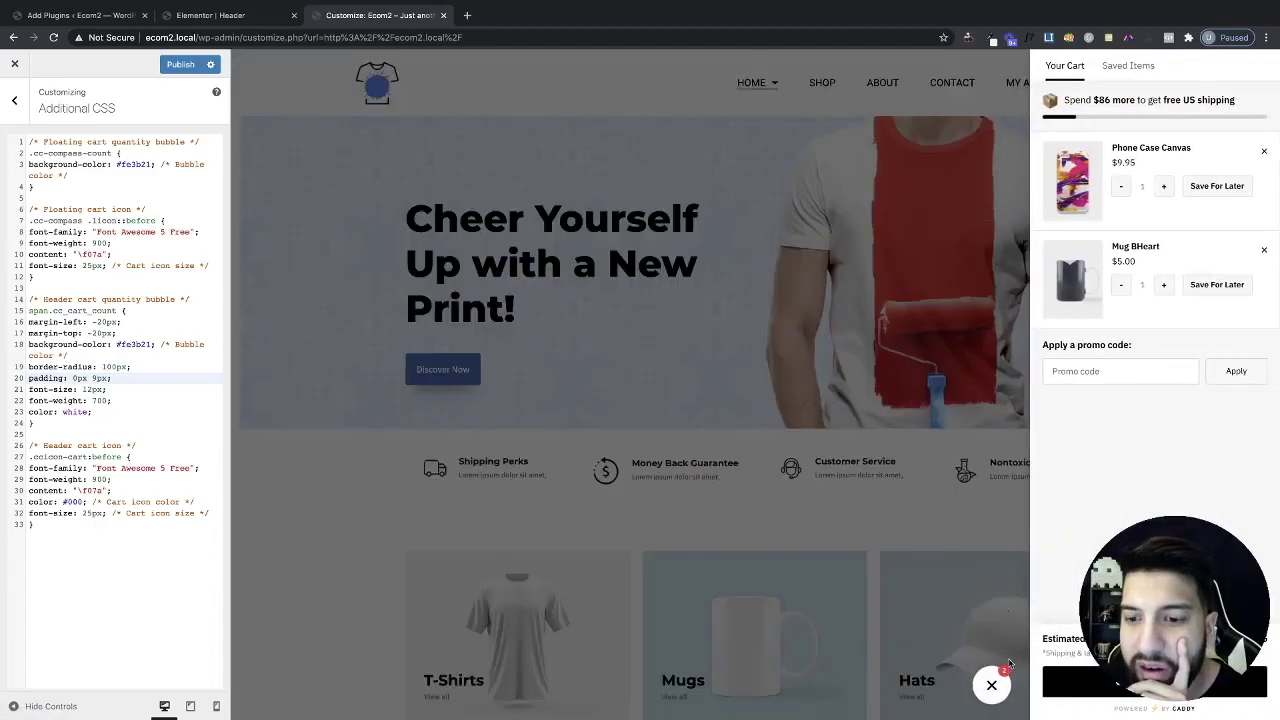
{"action": "left_click", "coordinate": [992, 685]}
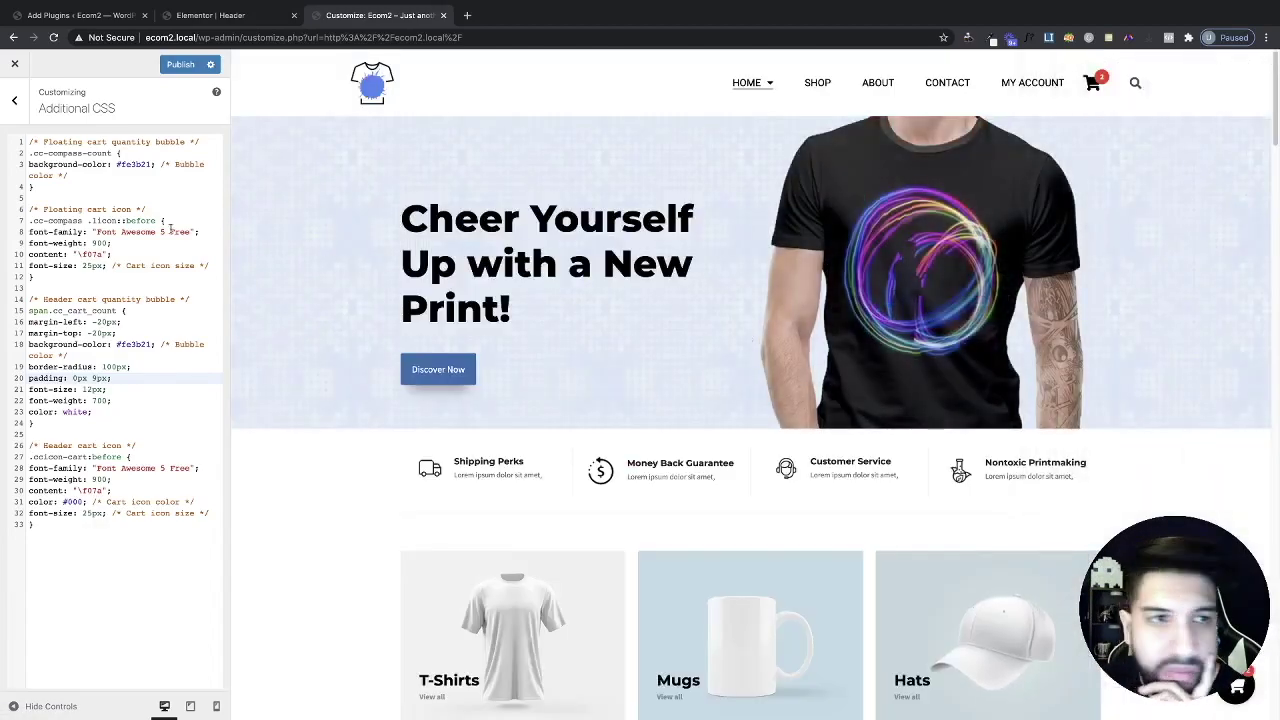
Publish the custom CSS, then exit the Customizer to the storefront and try the side cart there
{"action": "left_click", "coordinate": [178, 65]}
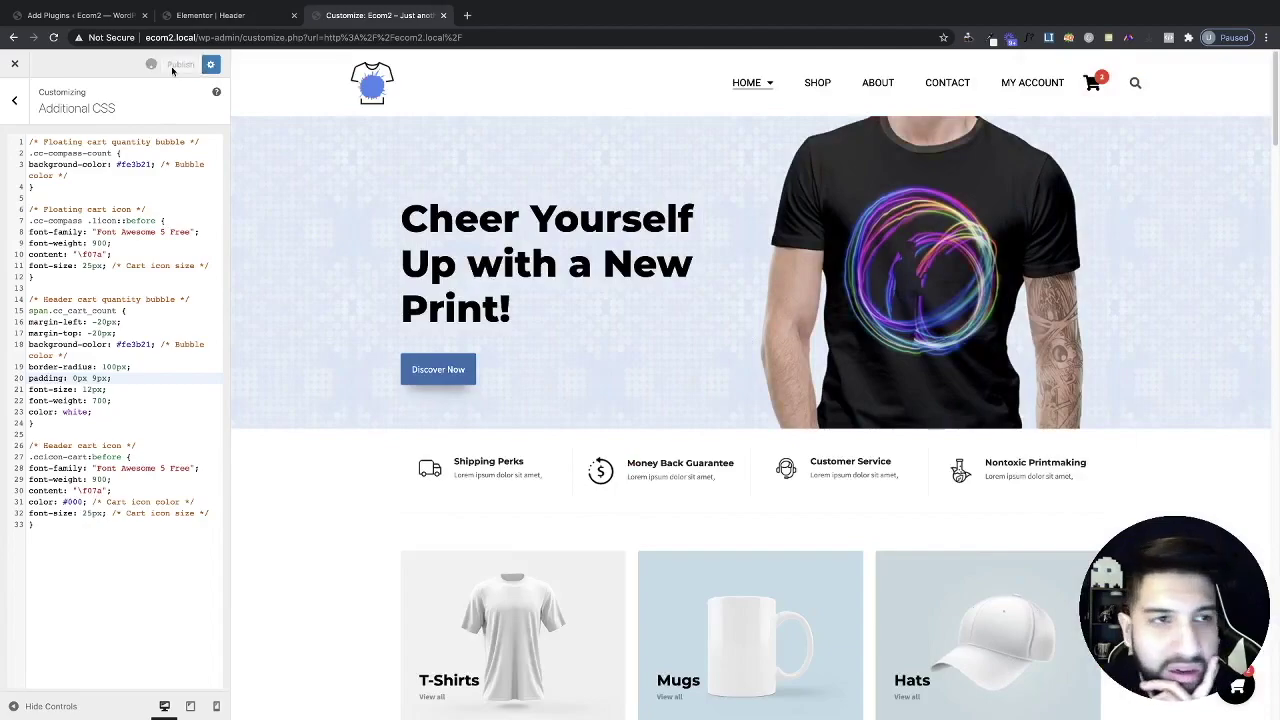
{"action": "left_click", "coordinate": [15, 63]}
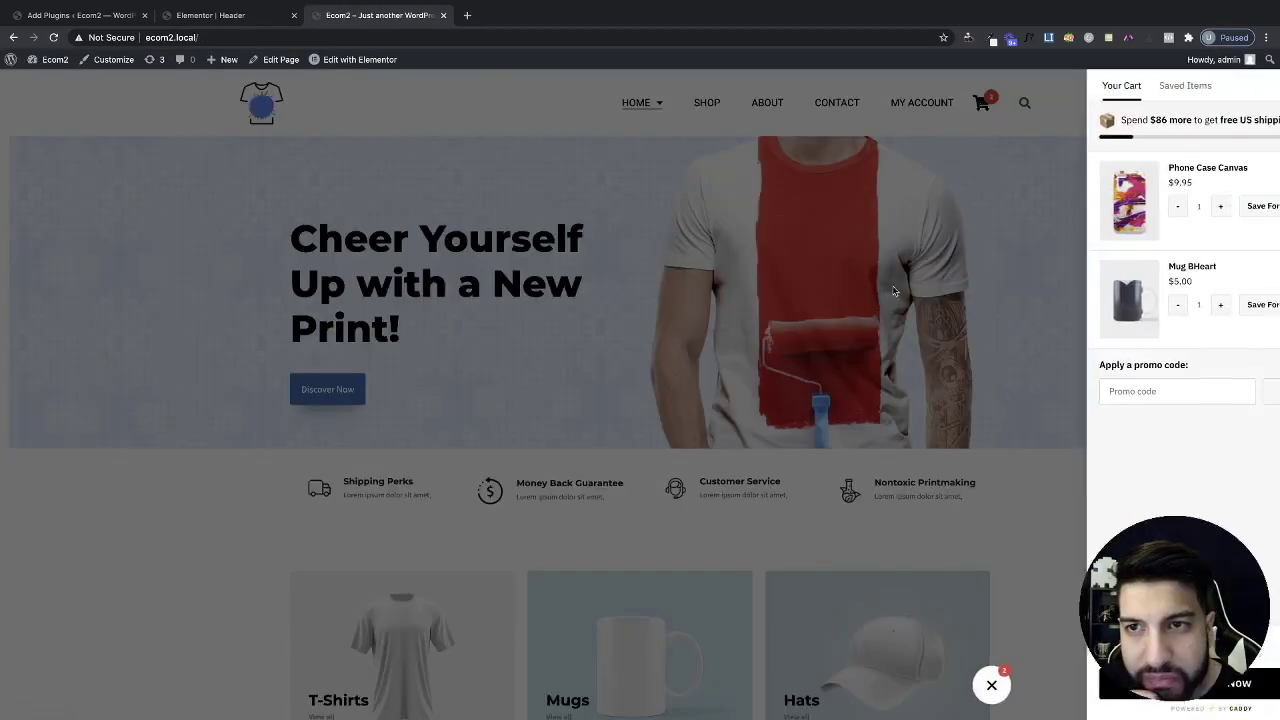
{"action": "left_click", "coordinate": [895, 291]}
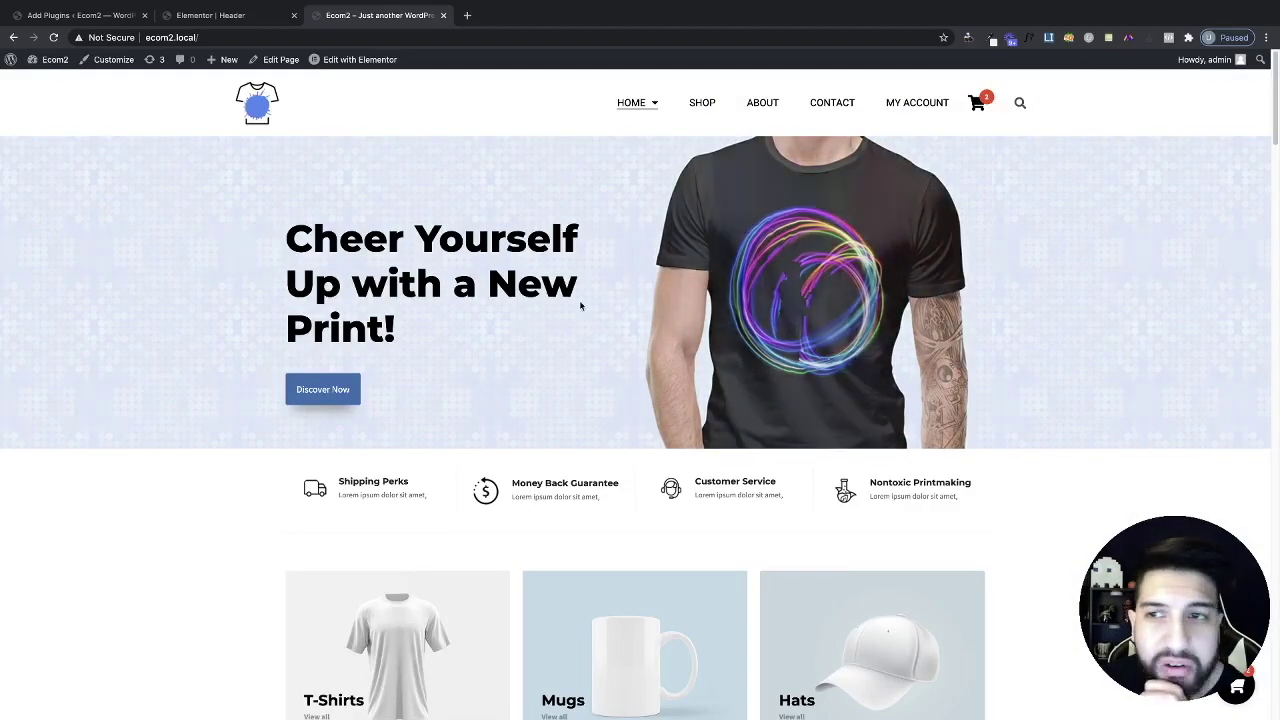
Reload the Elementor header editor and switch its responsive preview to tablet
{"action": "left_click", "coordinate": [231, 16]}
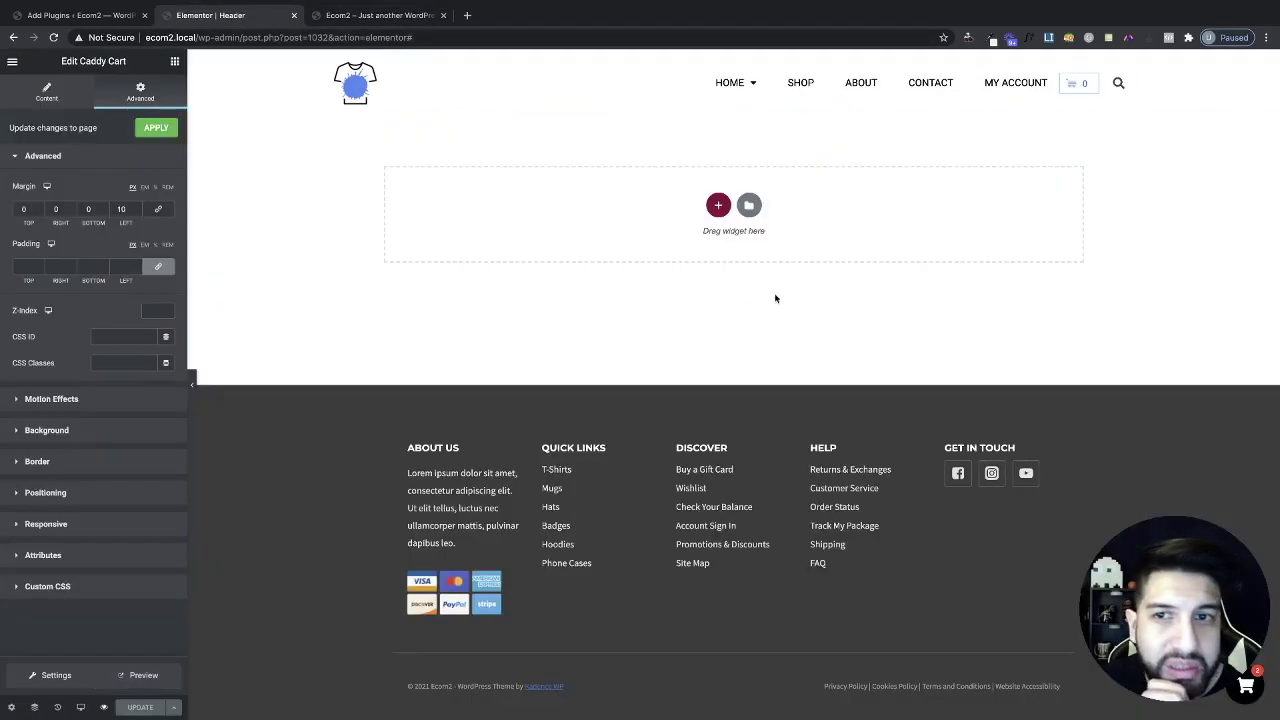
{"action": "left_click", "coordinate": [297, 37]}
{"action": "key", "text": "Return"}
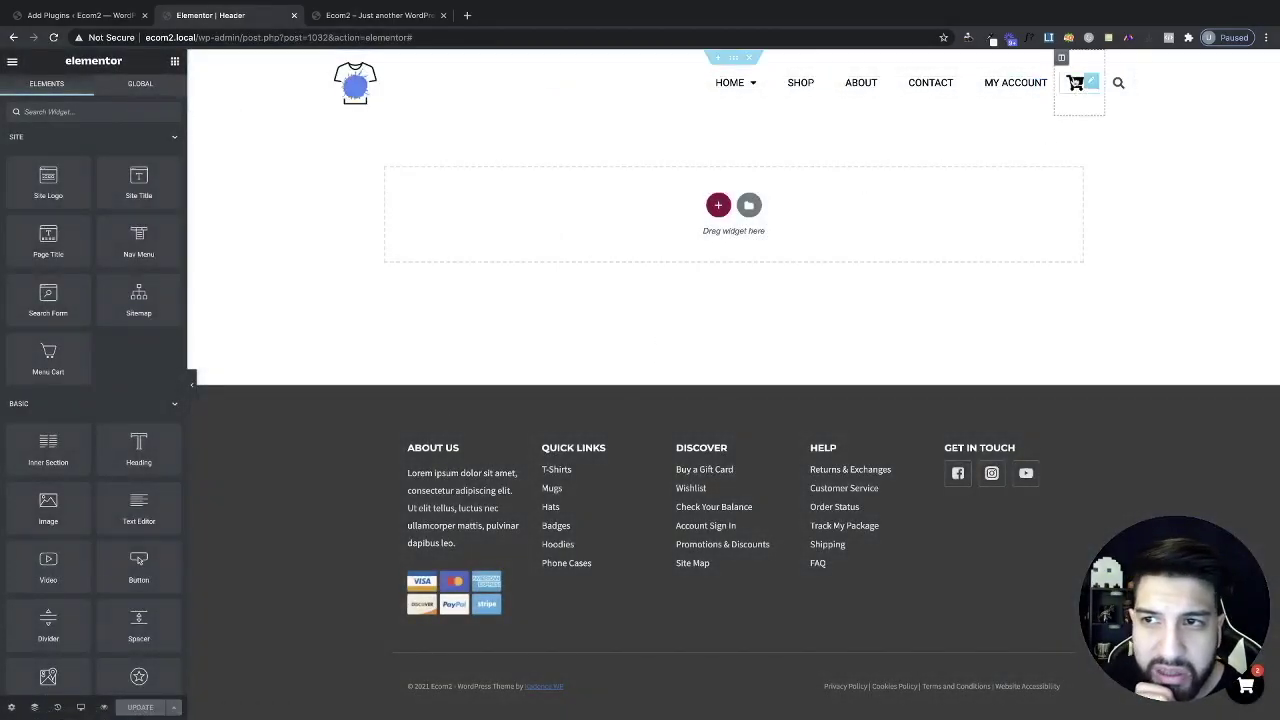
{"action": "left_click", "coordinate": [84, 712]}
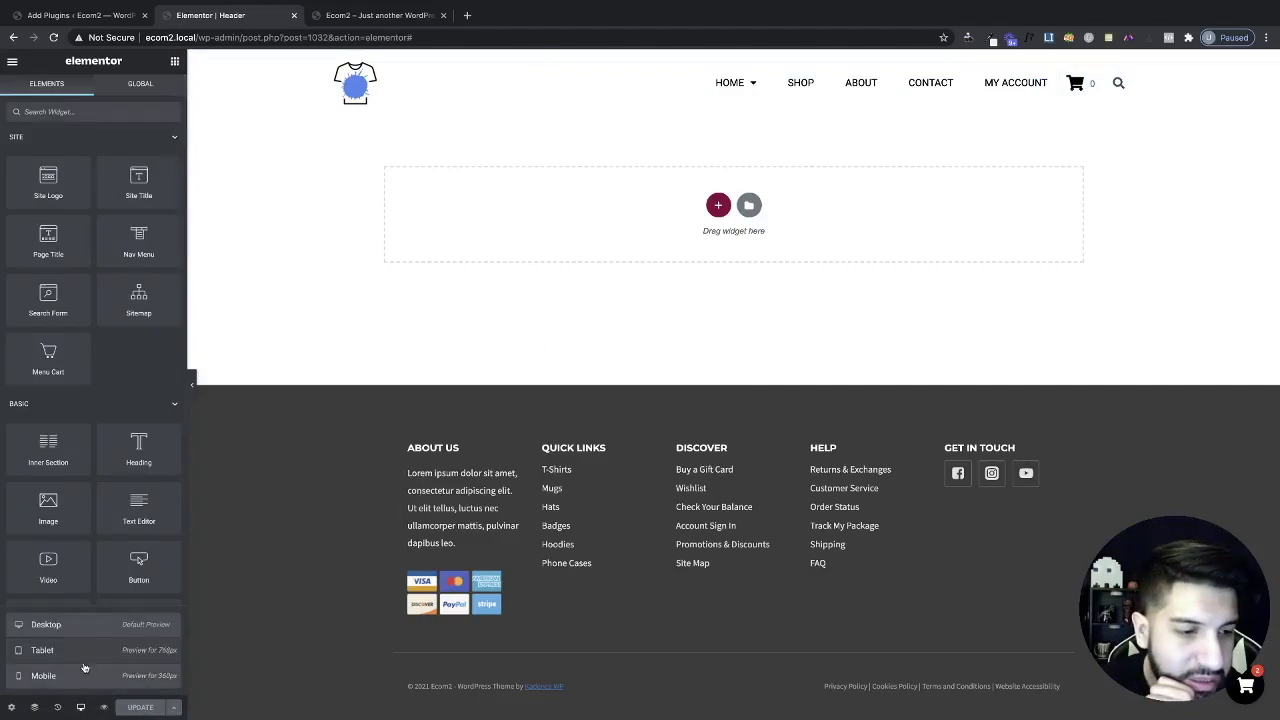
{"action": "left_click", "coordinate": [45, 650]}
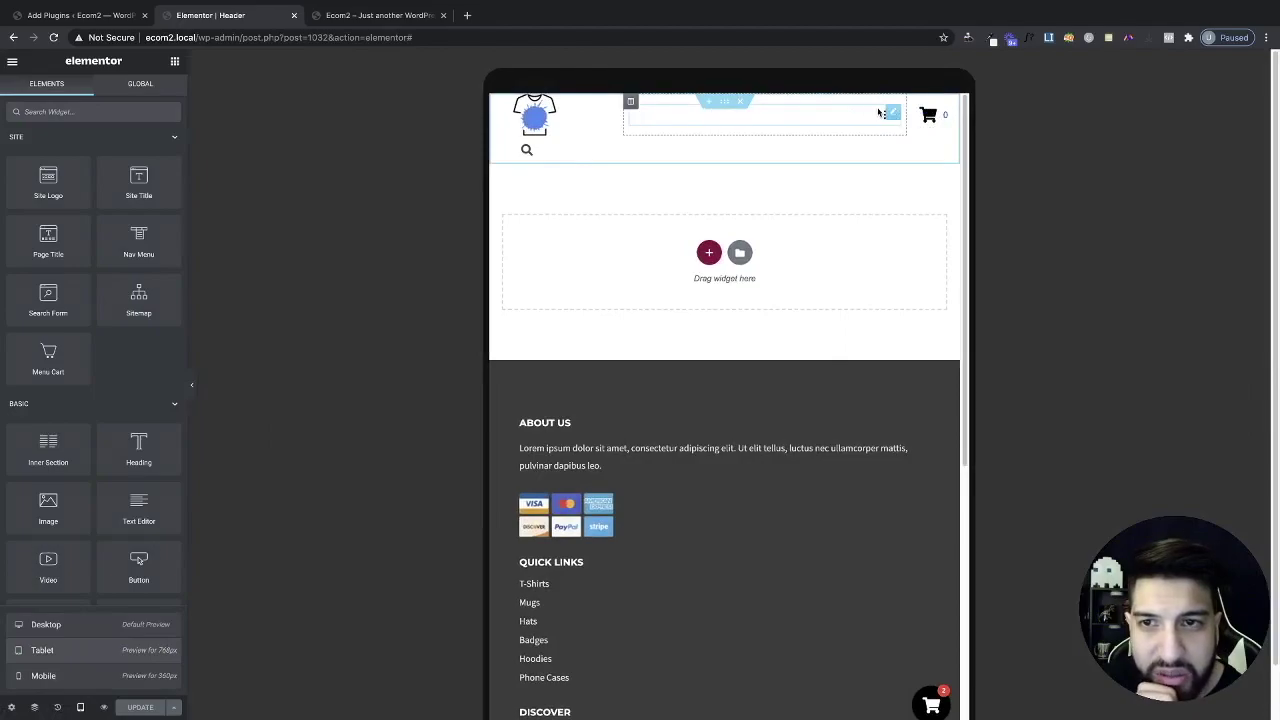
Try a 54% width for the tablet header's menu column and a 10% width for its search icon column
{"action": "left_click", "coordinate": [630, 103]}
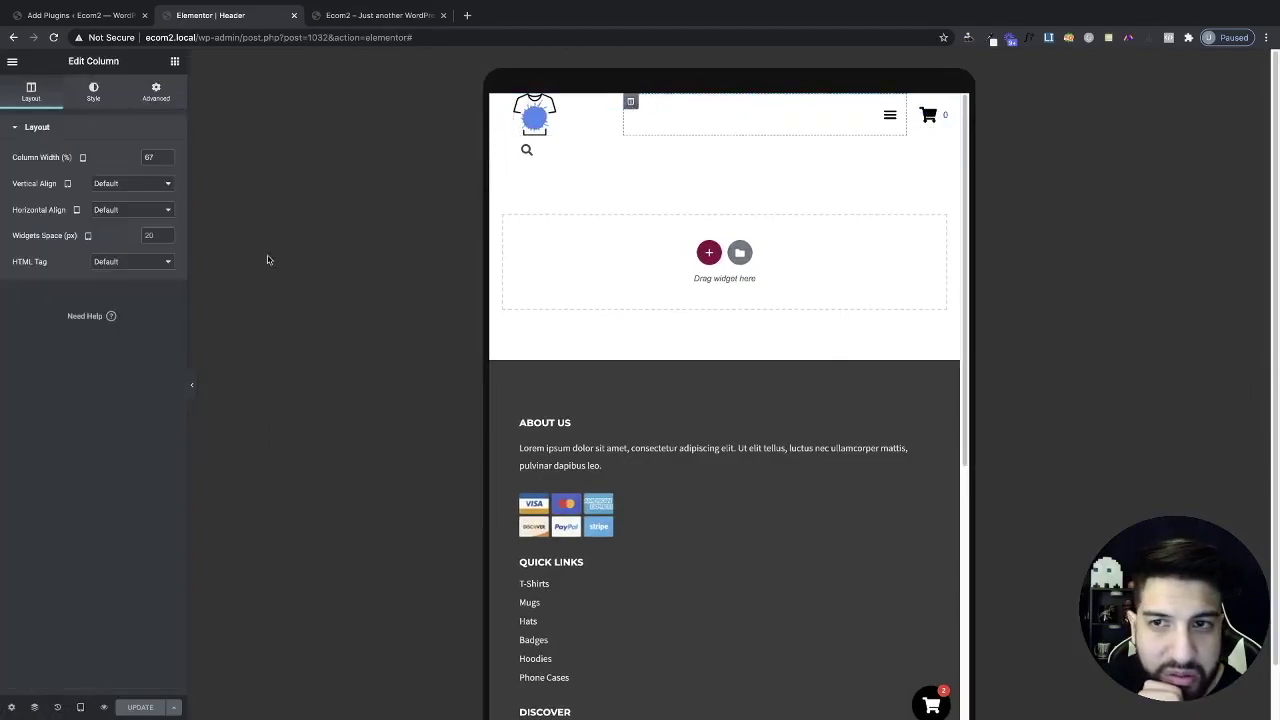
{"action": "left_click", "coordinate": [166, 160]}
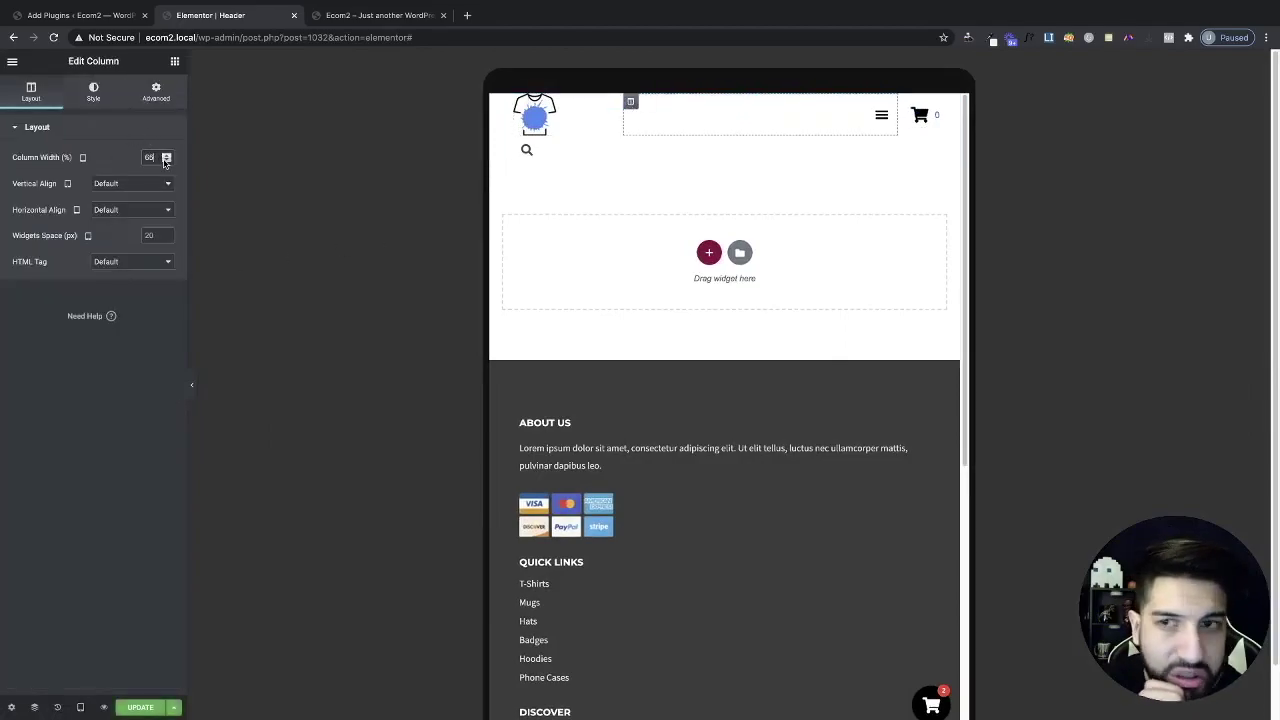
{"action": "key", "text": "BackSpace"}
{"action": "key", "text": "BackSpace"}
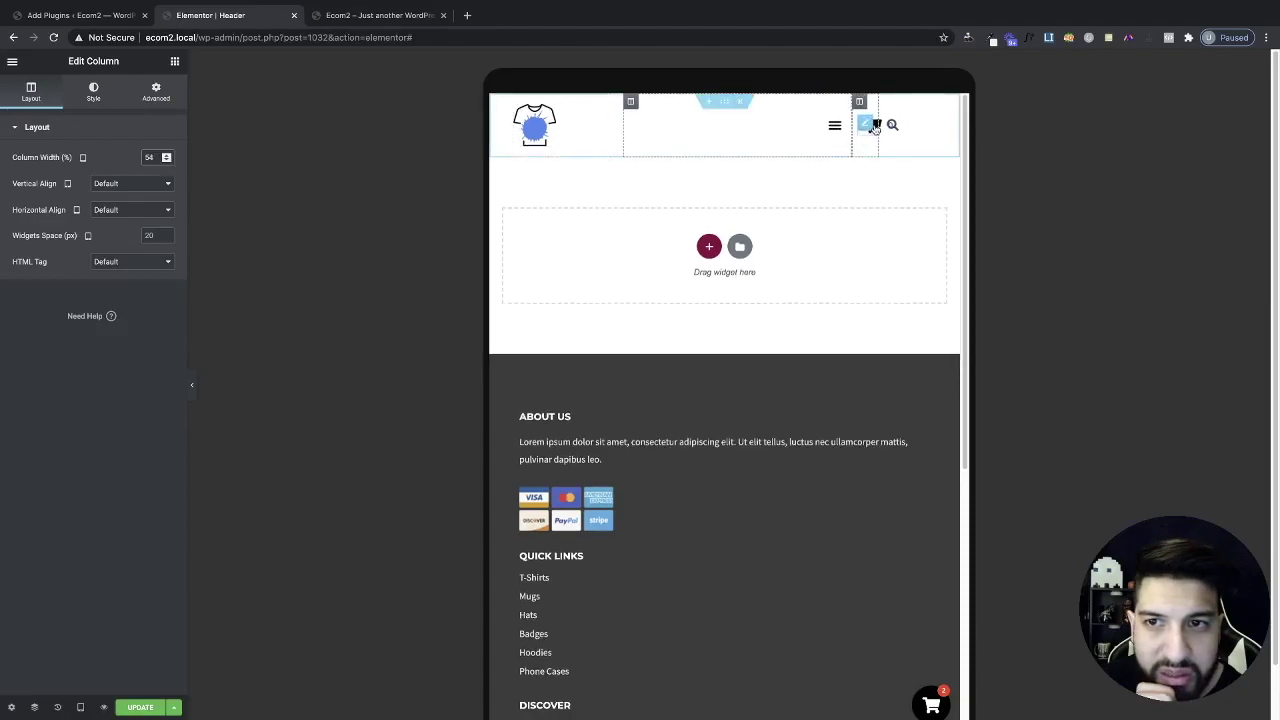
{"action": "type", "text": "6"}
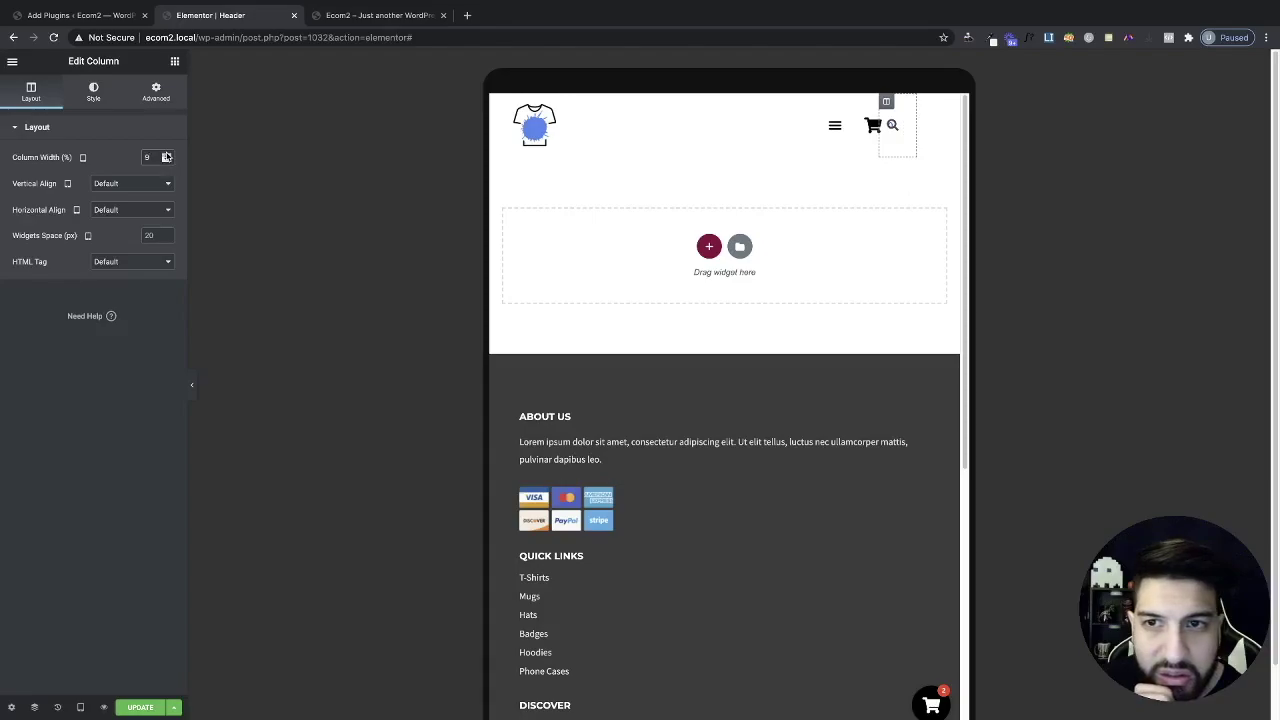
{"action": "left_click", "coordinate": [166, 156]}
{"action": "left_click", "coordinate": [166, 160]}
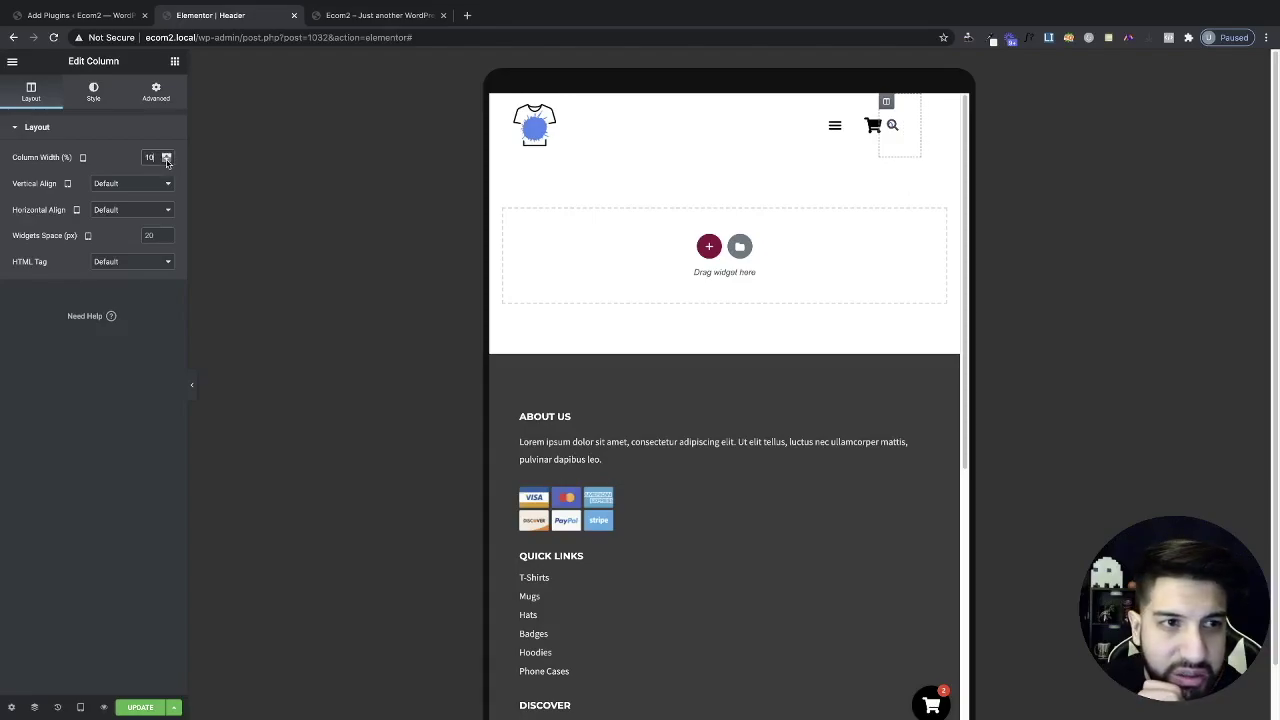
{"action": "left_click", "coordinate": [167, 161]}
Set the menu column's width to 59% in the tablet header layout
{"action": "left_click", "coordinate": [740, 125]}
{"action": "left_click", "coordinate": [166, 155]}
{"action": "left_click", "coordinate": [166, 155]}
{"action": "left_click", "coordinate": [166, 155]}
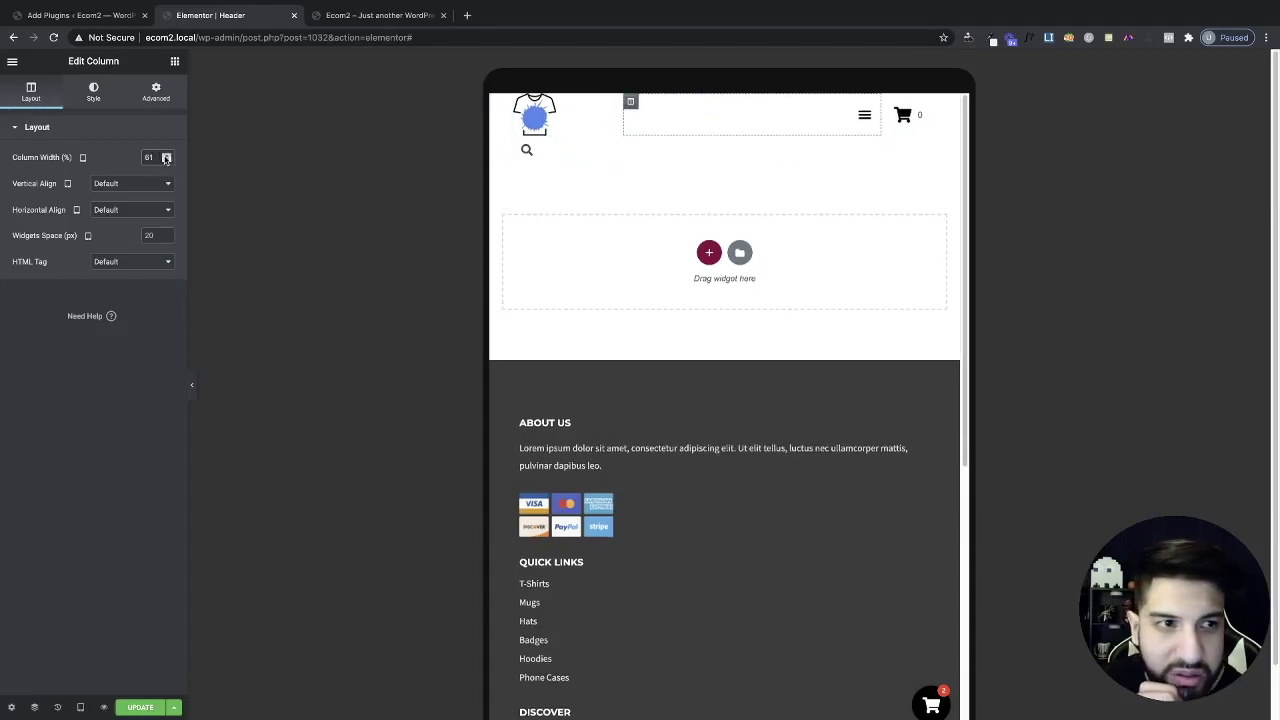
{"action": "left_click", "coordinate": [166, 160]}
{"action": "left_click", "coordinate": [166, 160]}
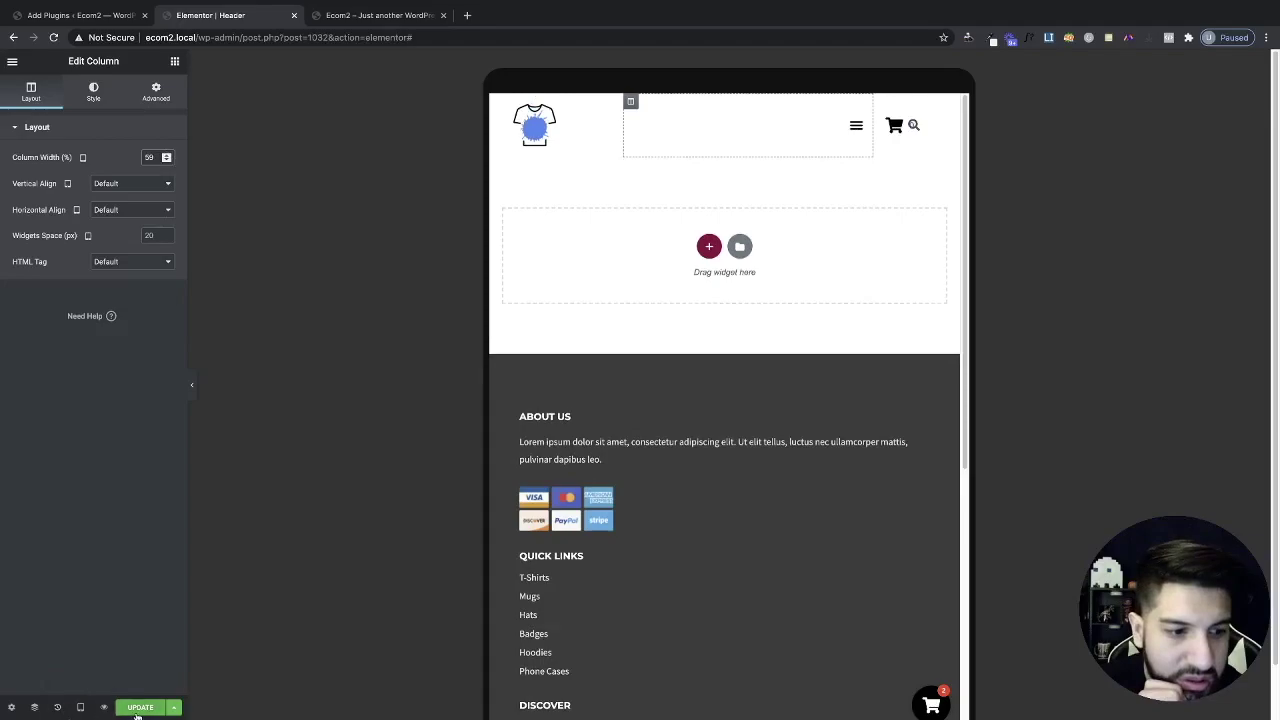
Switch the header preview to mobile and reduce the menu column's width to 39%
{"action": "mouse_move", "coordinate": [84, 708]}
{"action": "left_click", "coordinate": [86, 675]}
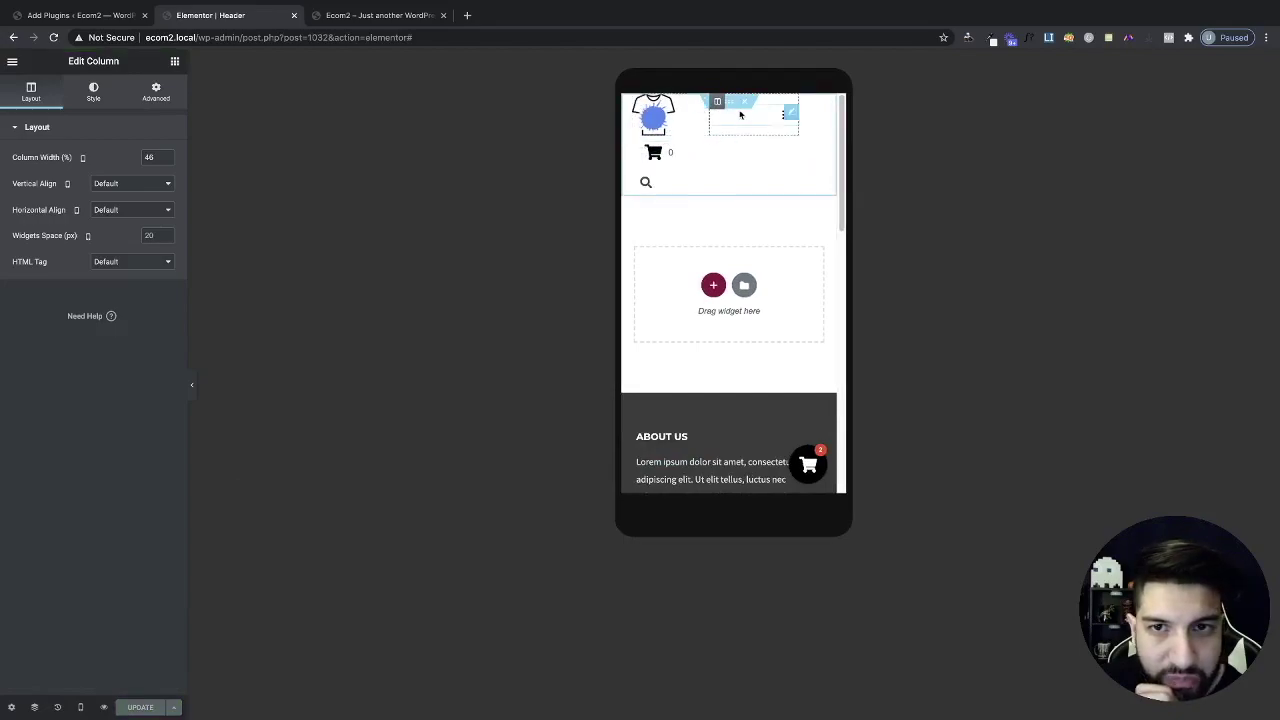
{"action": "left_click", "coordinate": [166, 161]}
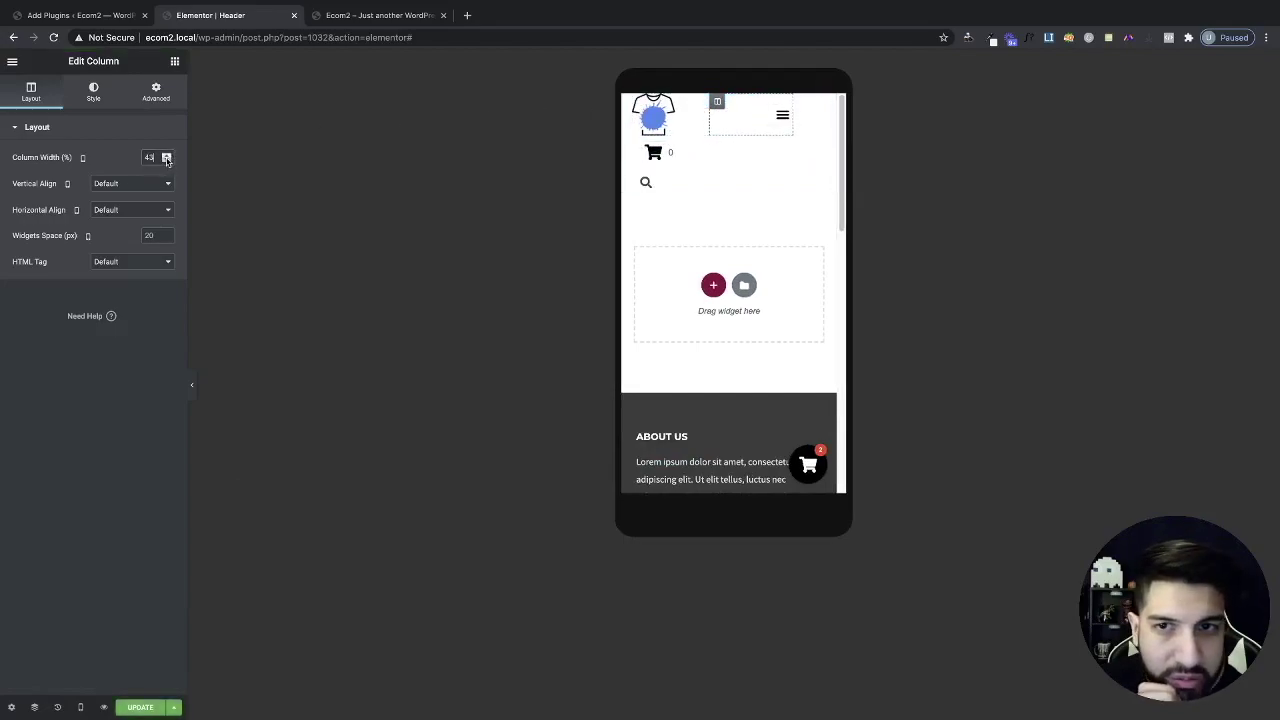
Set the cart column's mobile width to 21% and its padding to 0 on all sides
{"action": "key", "text": "BackSpace"}
{"action": "key", "text": "BackSpace"}
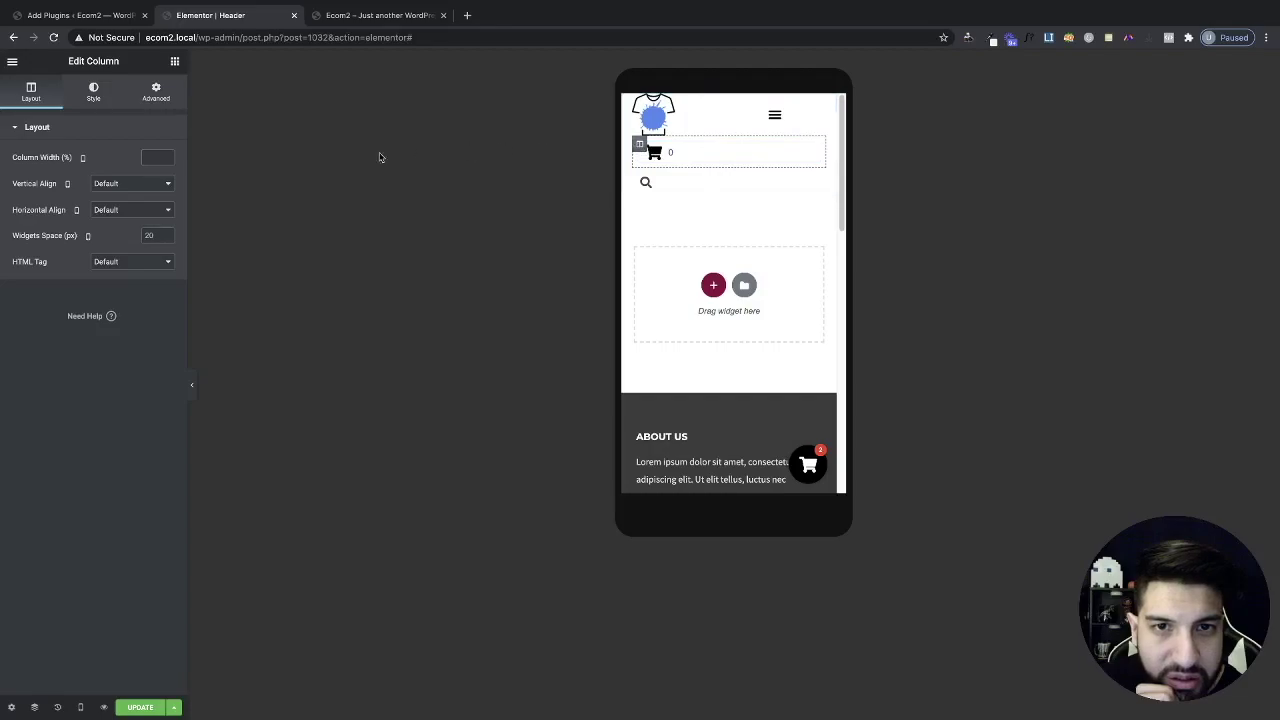
{"action": "type", "text": "21"}
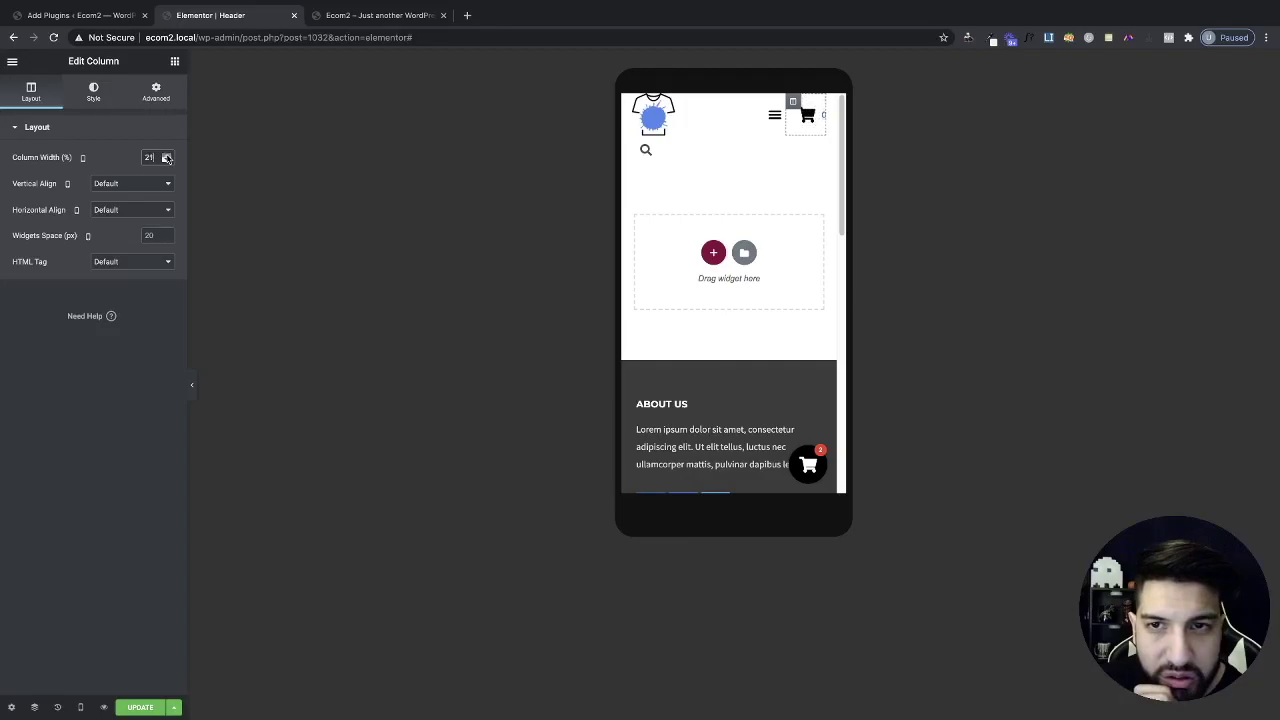
{"action": "left_click", "coordinate": [166, 155]}
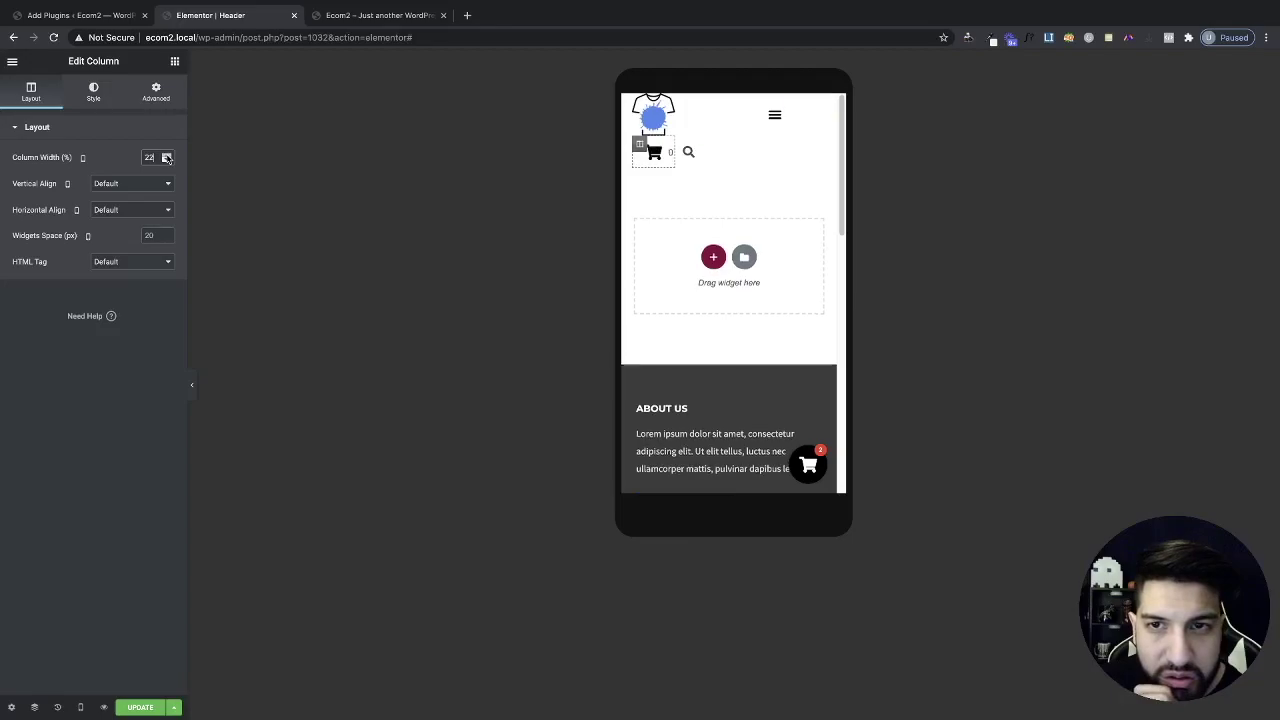
{"action": "left_click", "coordinate": [166, 161]}
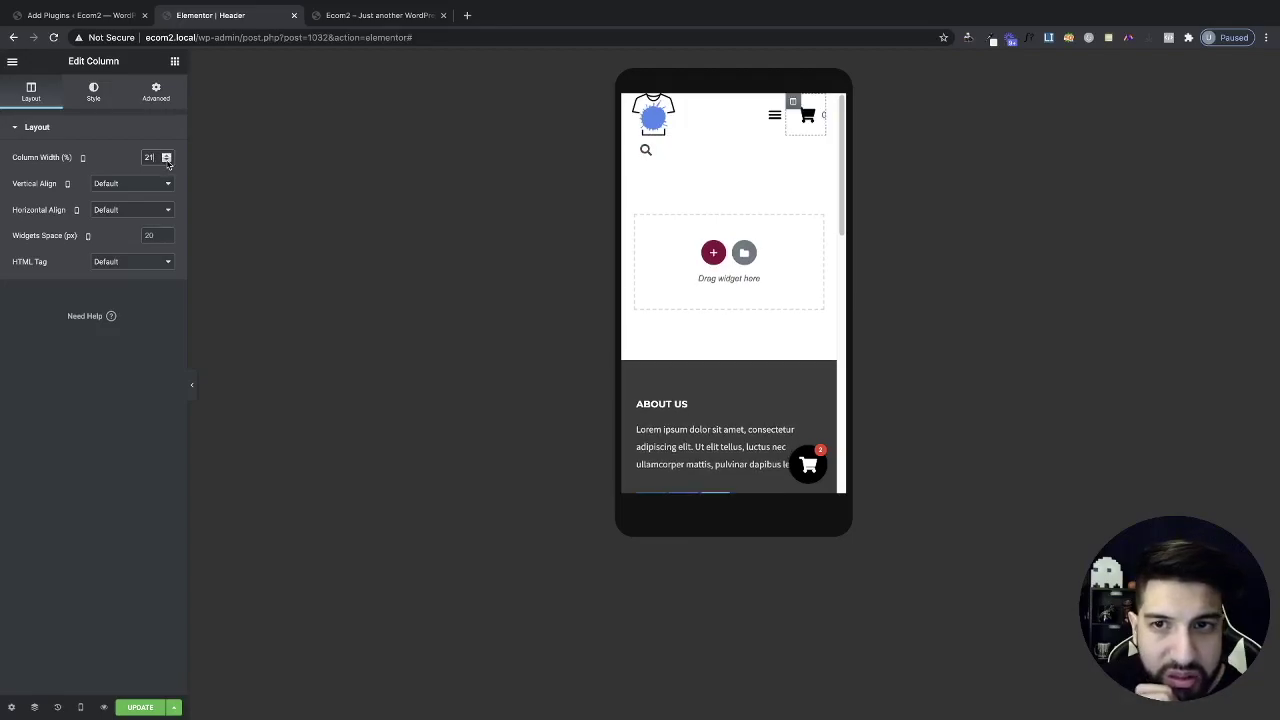
{"action": "left_click", "coordinate": [170, 98]}
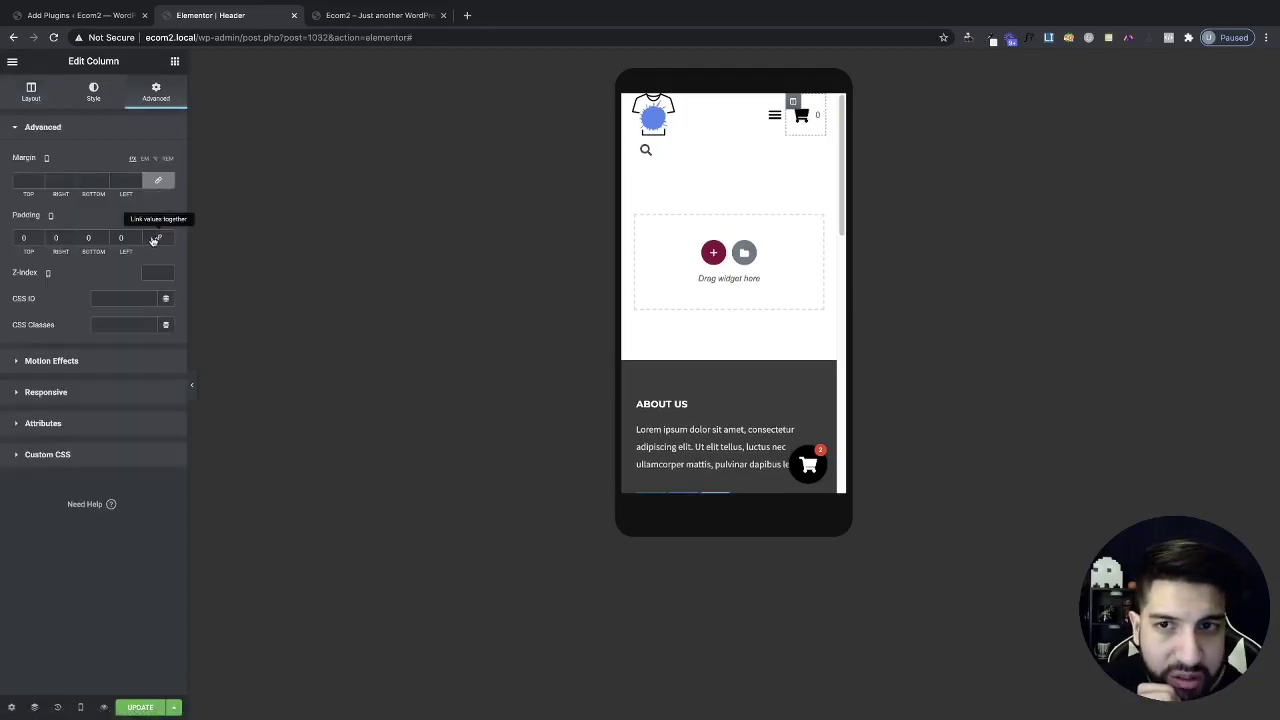
Set the mobile menu column's width to 25% and the search icon column's width to 13%, and update the header
{"action": "left_click", "coordinate": [640, 146]}
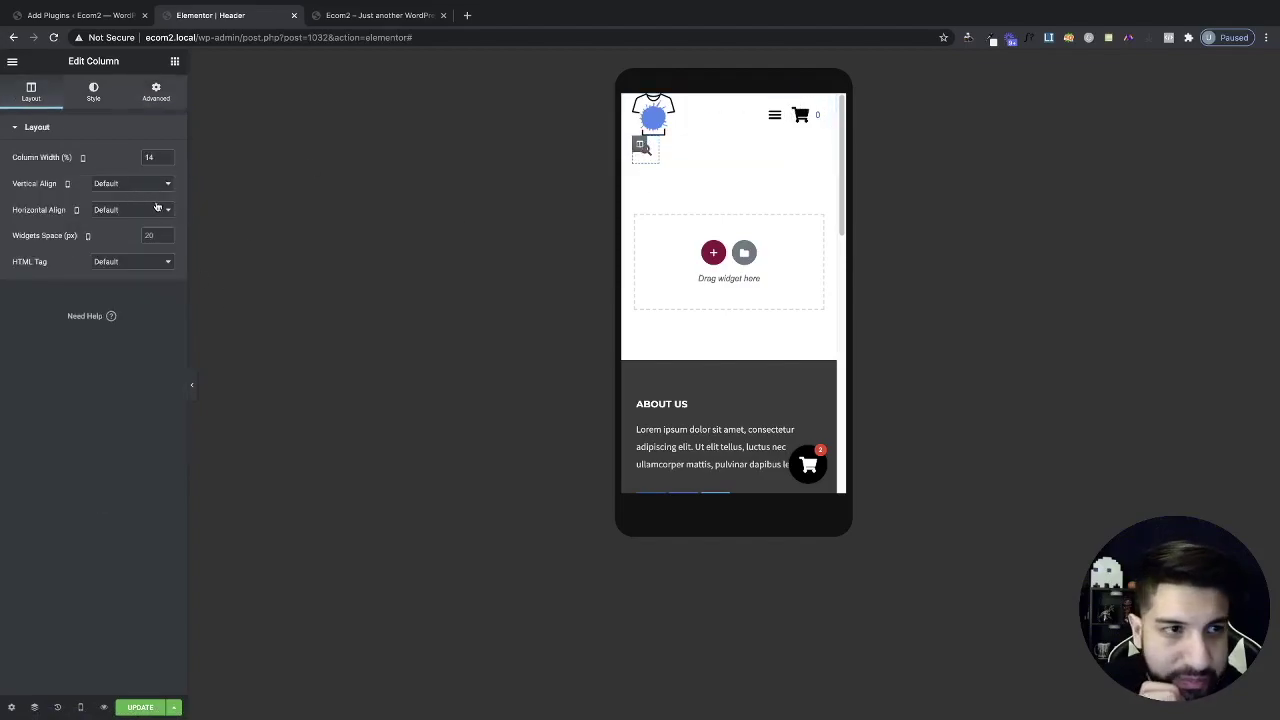
{"action": "left_click", "coordinate": [718, 104]}
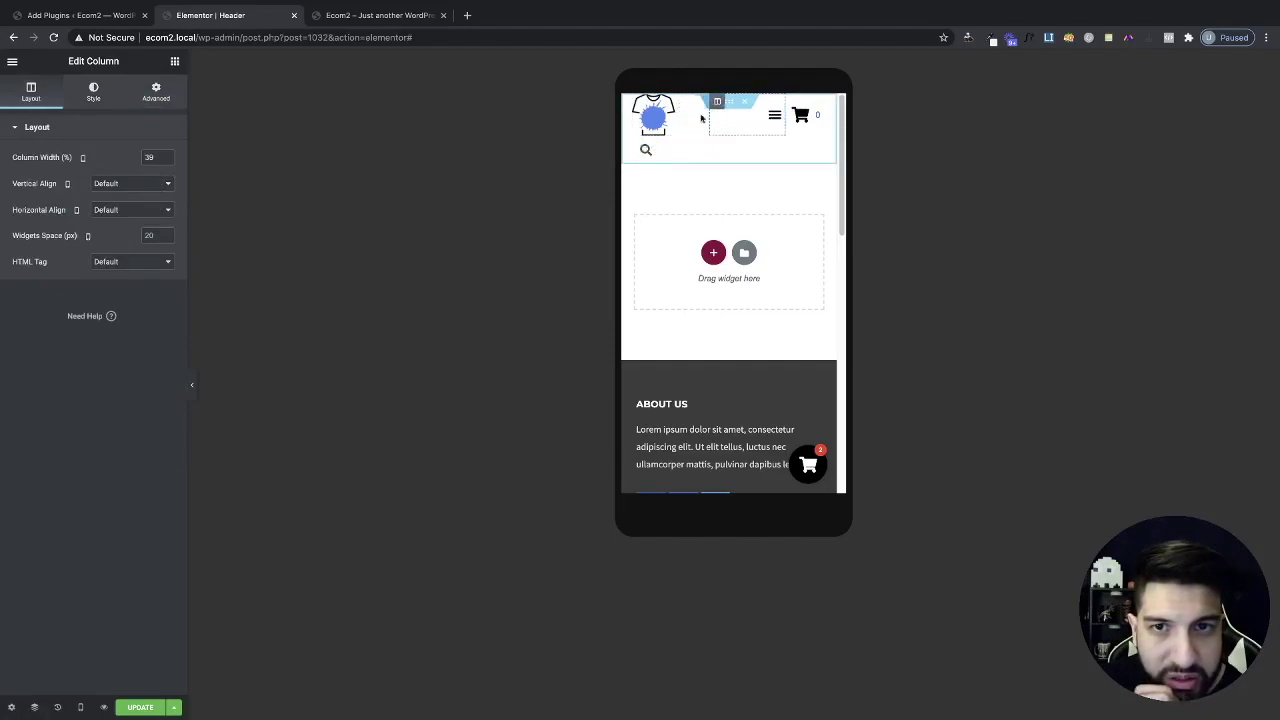
{"action": "left_click", "coordinate": [167, 160]}
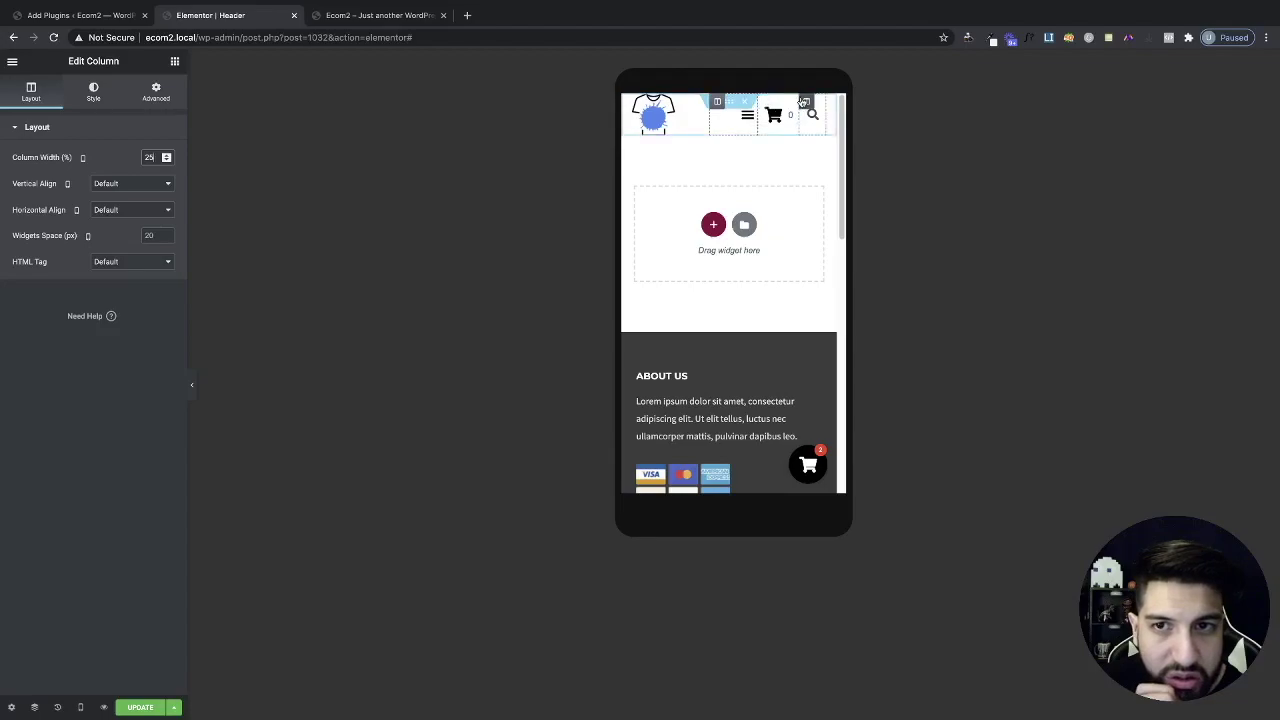
{"action": "left_click", "coordinate": [806, 102]}
{"action": "left_click", "coordinate": [166, 155]}
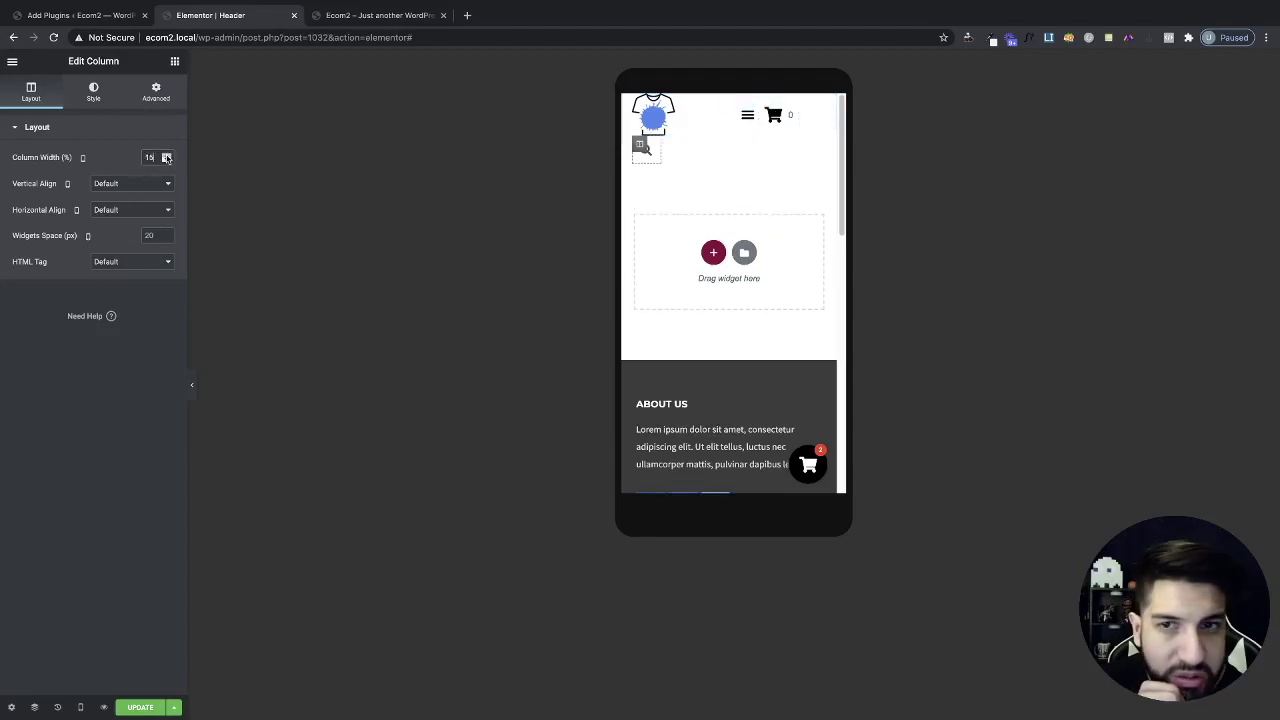
{"action": "left_click", "coordinate": [166, 160]}
{"action": "left_click", "coordinate": [140, 707]}
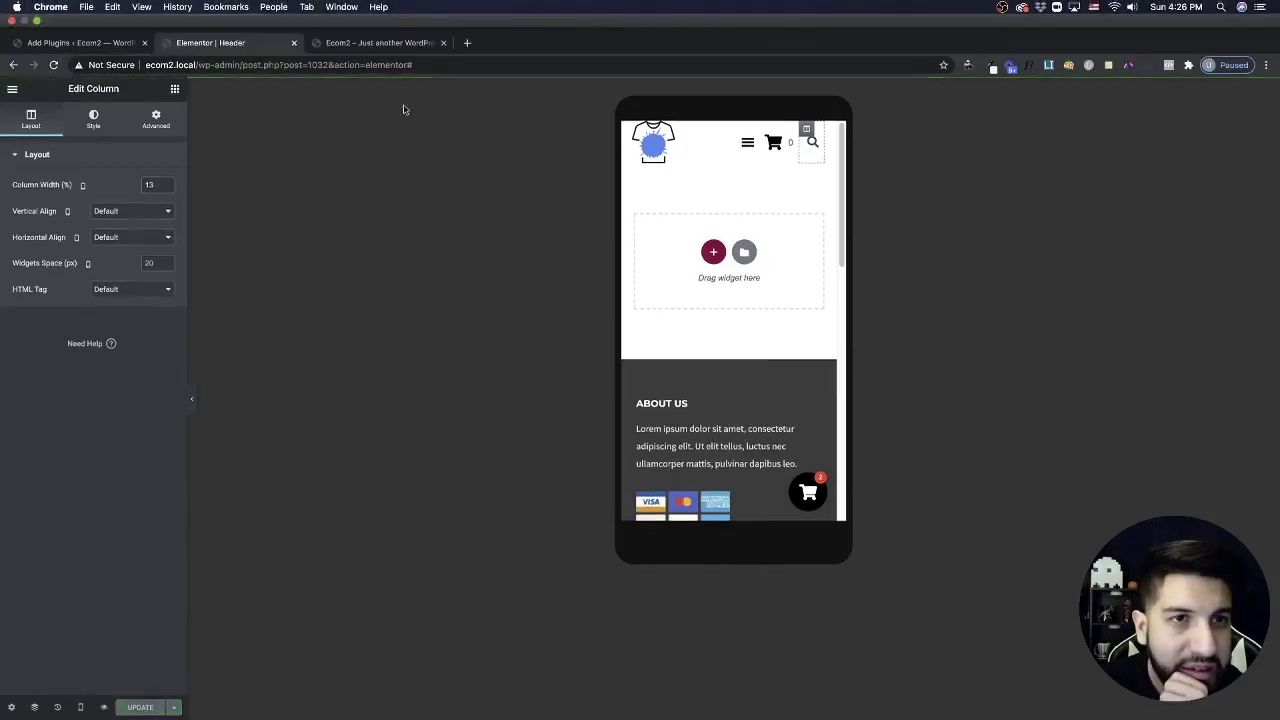
Reload the storefront home page and inspect its header in a responsive device view about 424 px wide
{"action": "left_click", "coordinate": [398, 15]}
{"action": "left_click", "coordinate": [408, 37]}
{"action": "key", "text": "Return"}
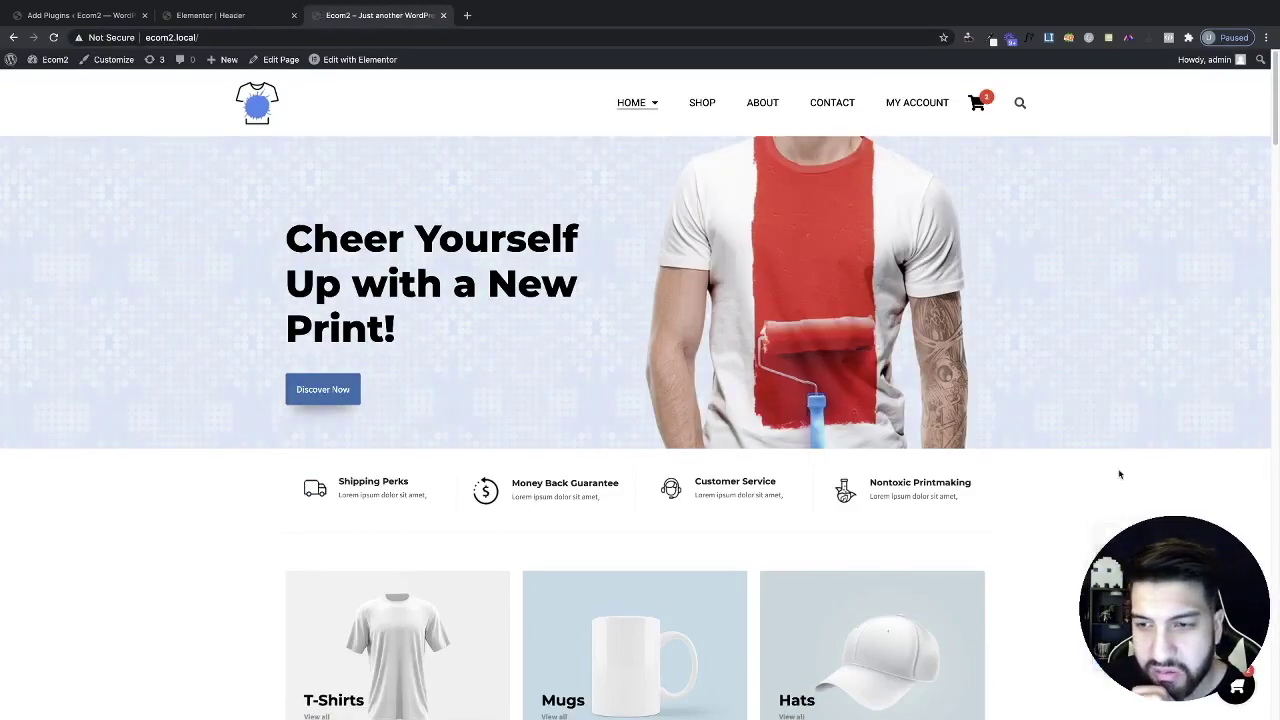
{"action": "key", "text": "ctrl+shift+c"}
{"action": "left_click_drag", "start_coordinate": [1064, 306], "coordinate": [776, 306]}
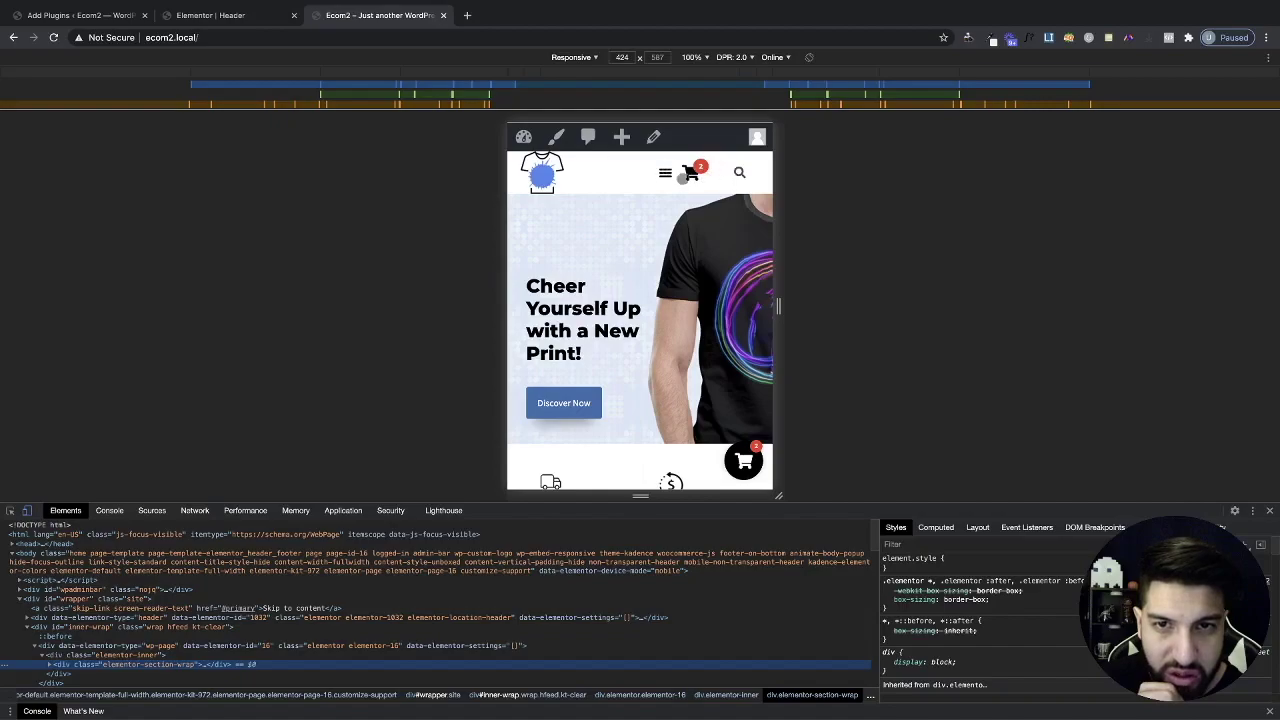
Return to the Elementor header editor and set the cart column's mobile width to 10%
{"action": "left_click", "coordinate": [252, 17]}
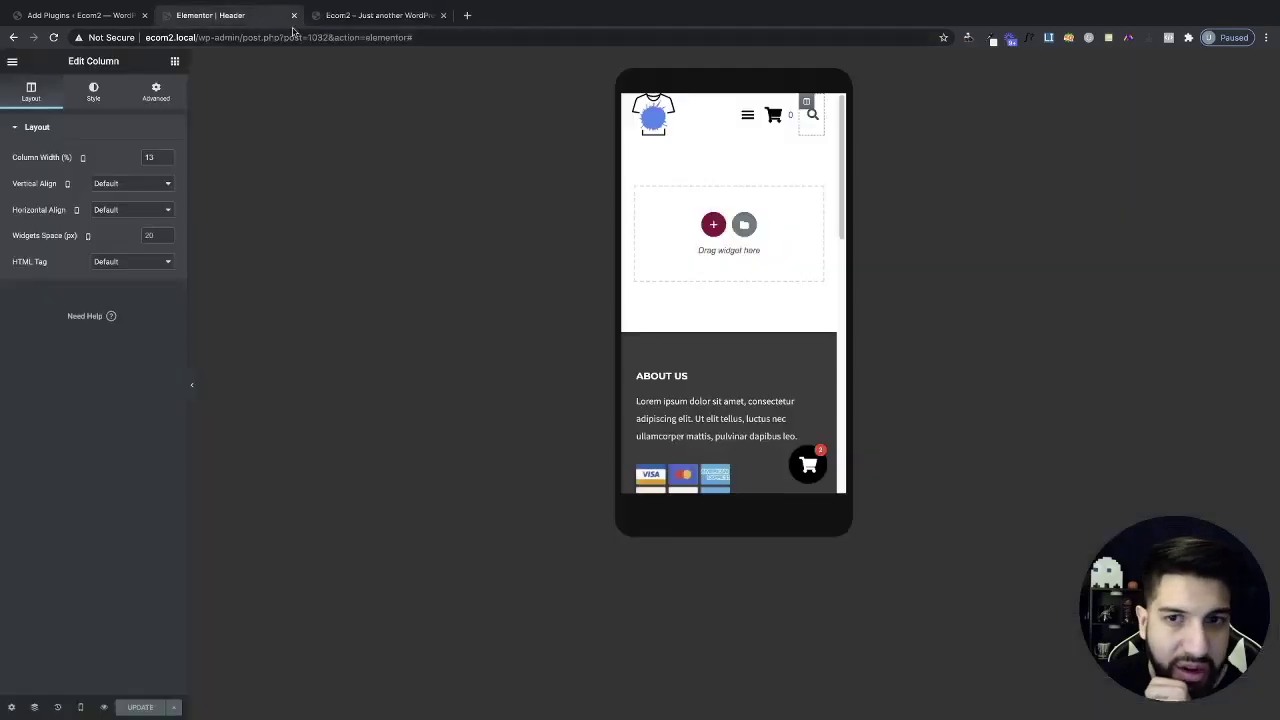
{"action": "left_click", "coordinate": [821, 110]}
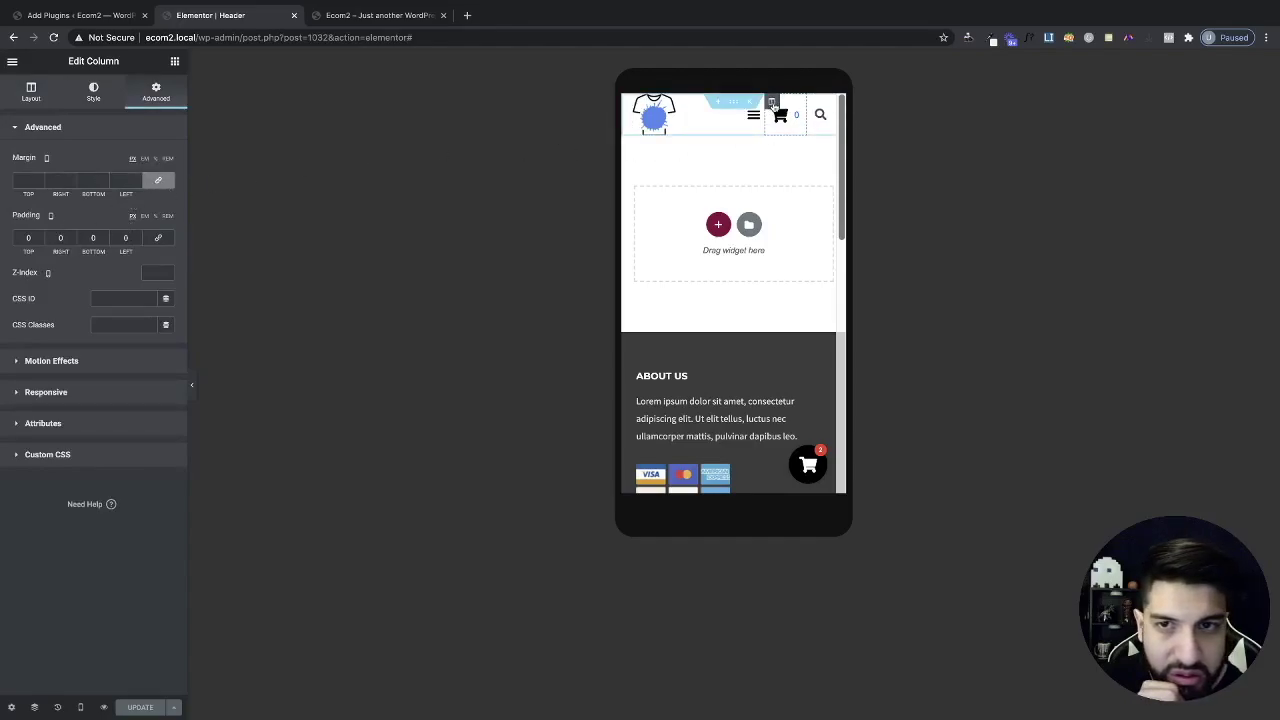
{"action": "left_click", "coordinate": [34, 95]}
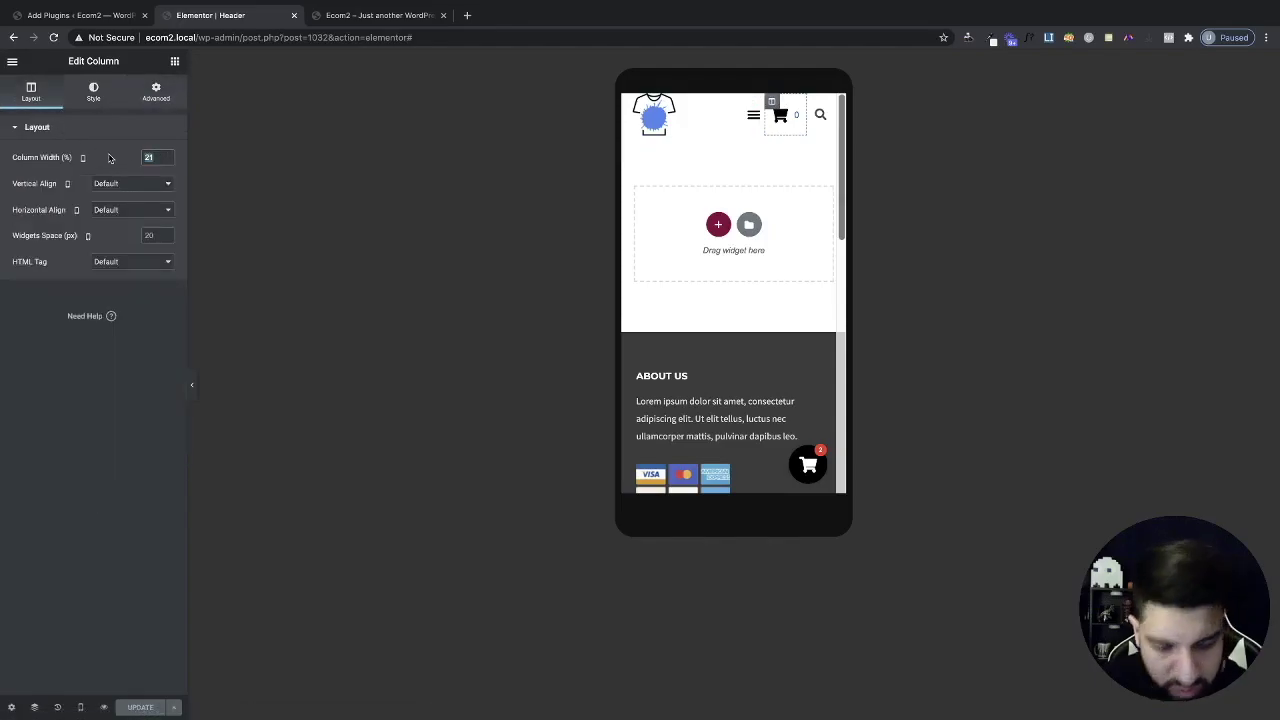
{"action": "type", "text": "10"}
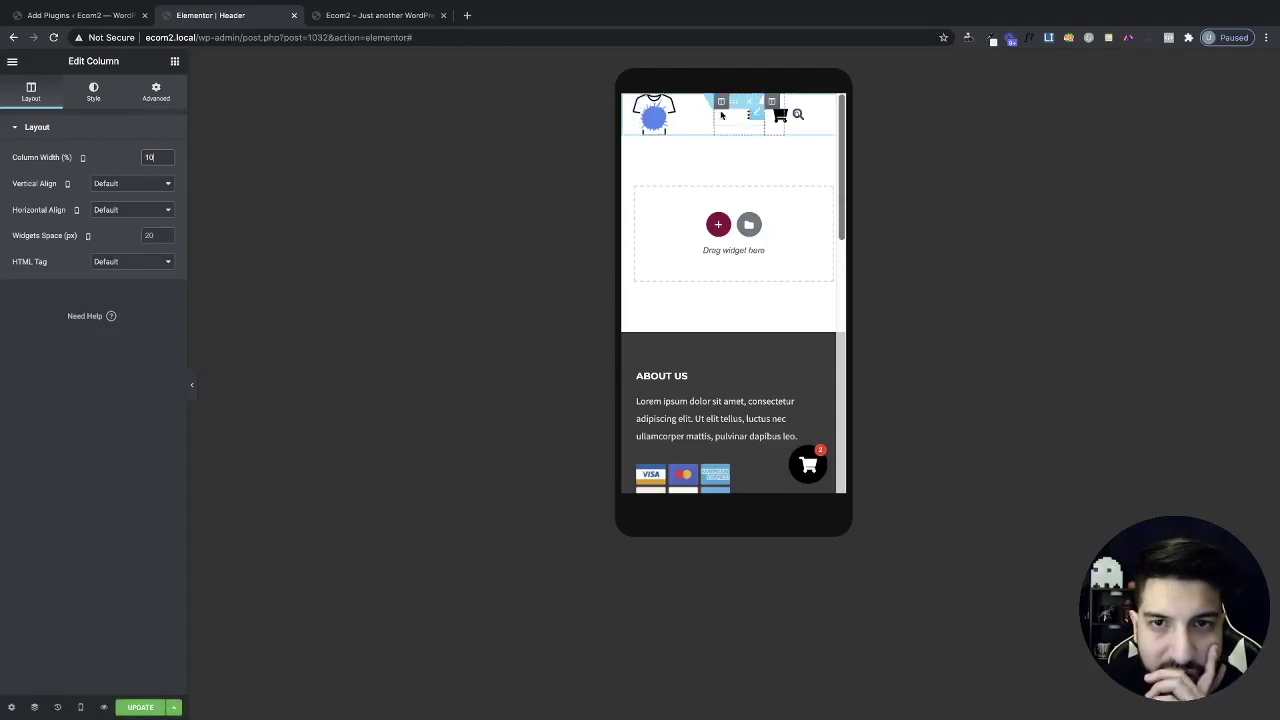
Set the menu column's mobile width to 35% and save the header
{"action": "type", "text": "25"}
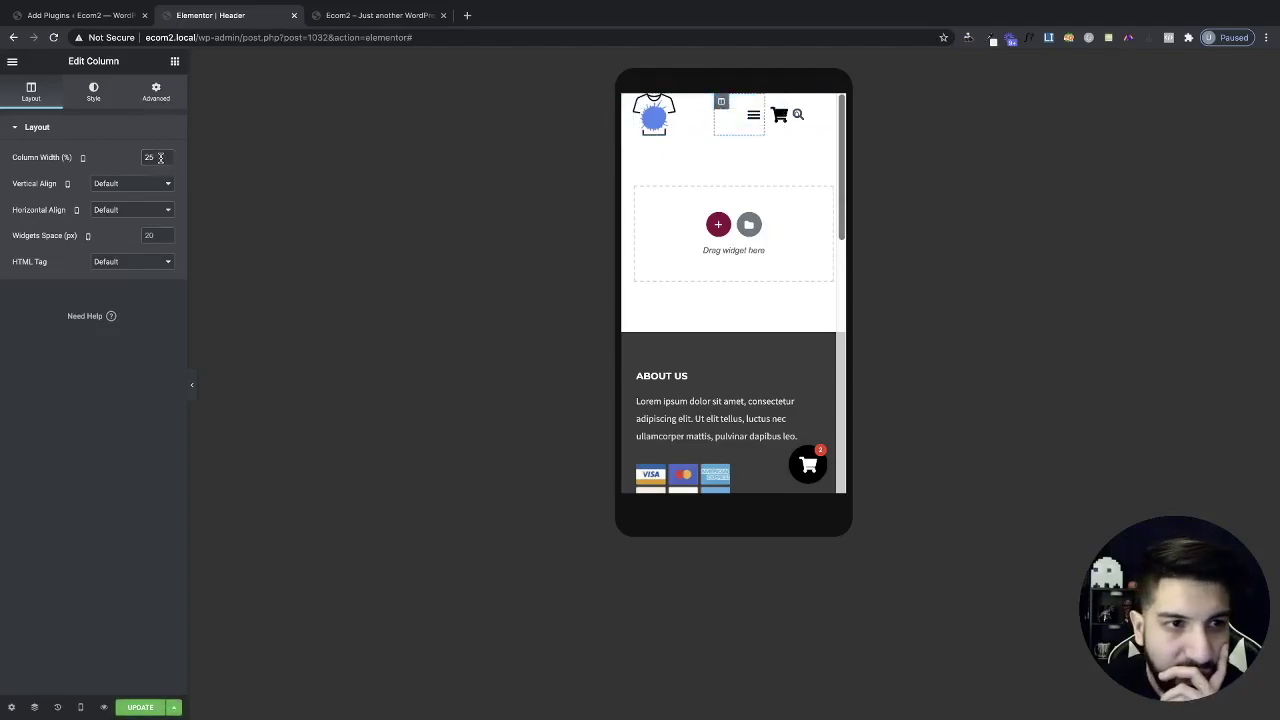
{"action": "type", "text": "35"}
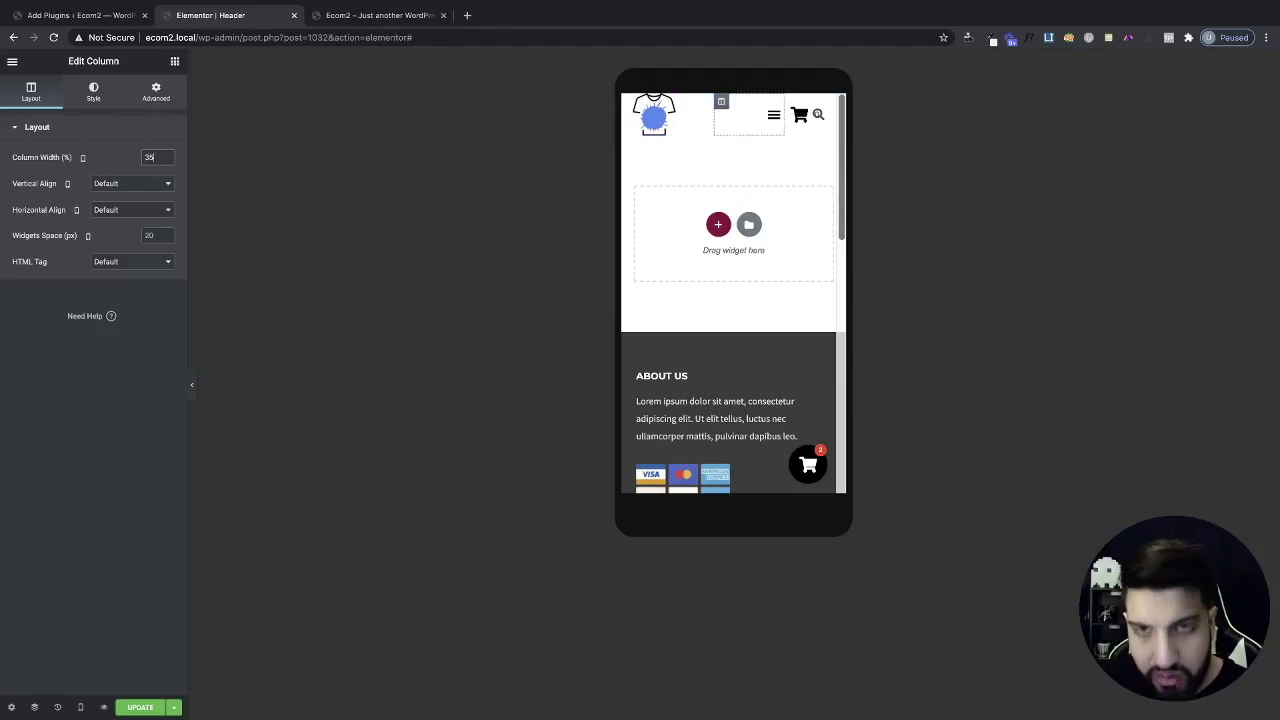
{"action": "key", "text": "ctrl+s"}
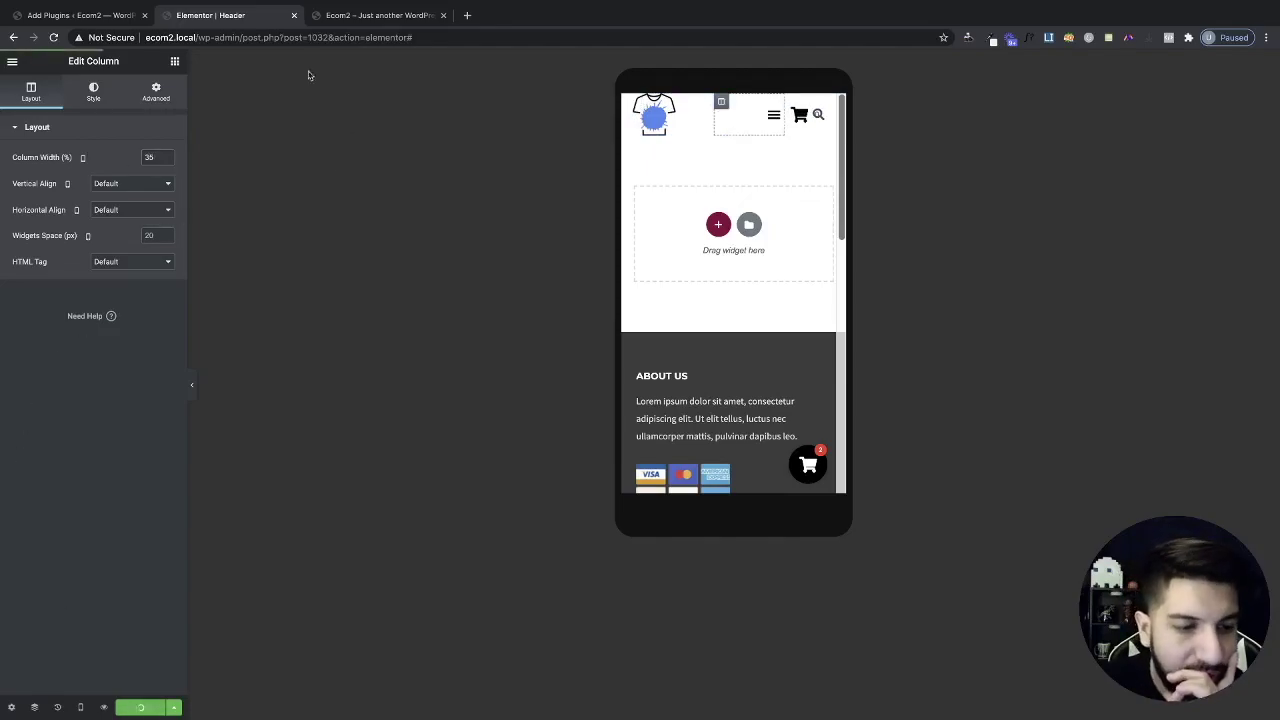
Switch to the storefront home page and reload it in the responsive view to check the header's icon spacing
{"action": "left_click", "coordinate": [337, 14]}
{"action": "left_click", "coordinate": [331, 33]}
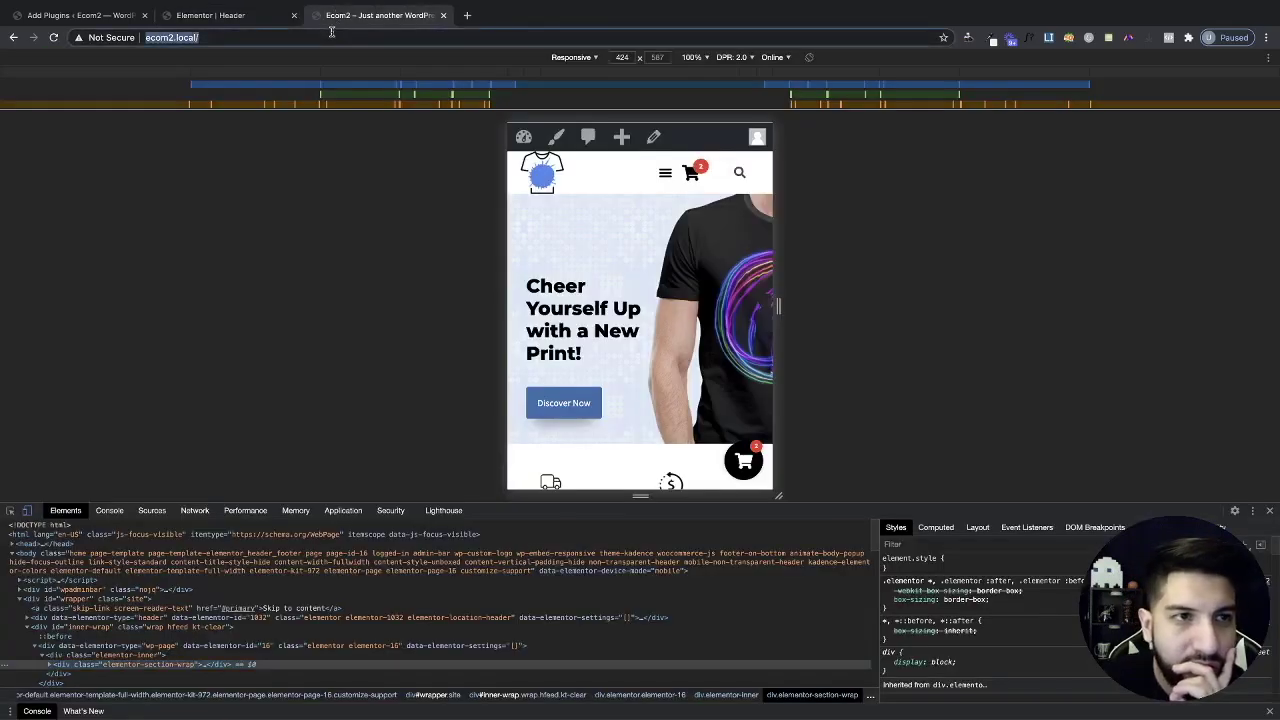
{"action": "key", "text": "Return"}
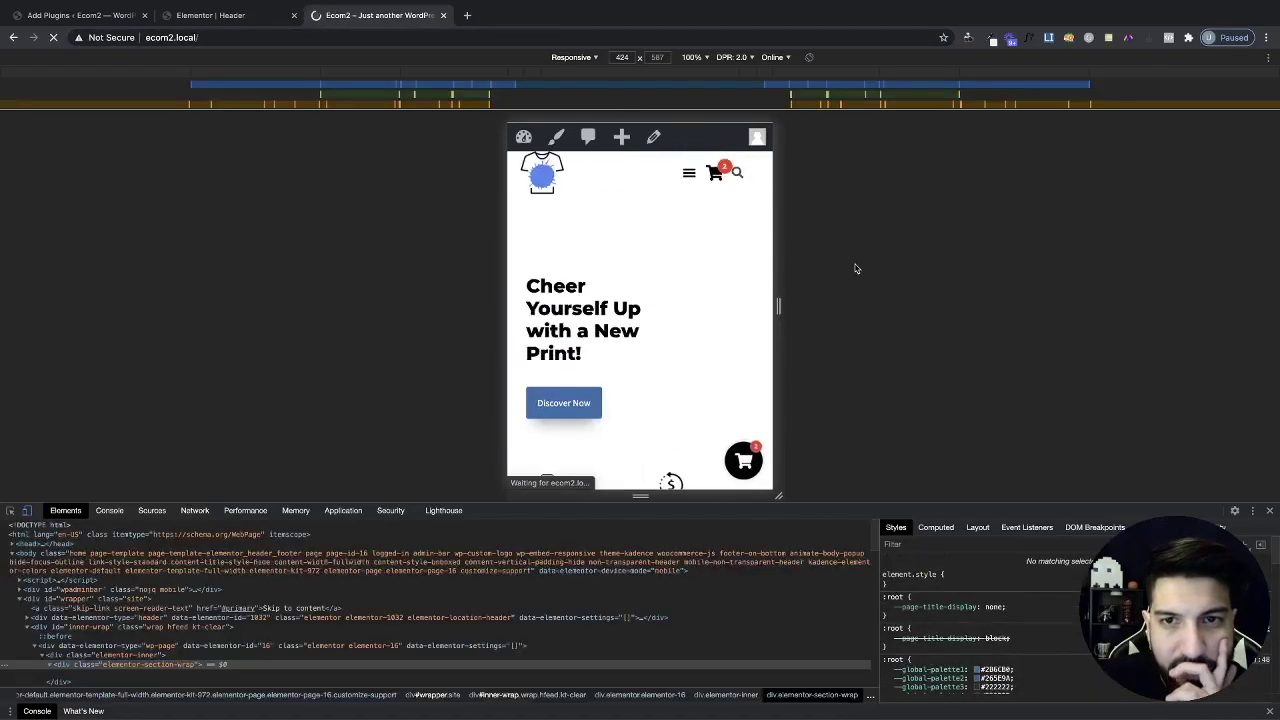
In the Elementor header editor, set the search icon column's mobile width to 13% and left margin to 10 px, and update the header
{"action": "left_click", "coordinate": [219, 16]}
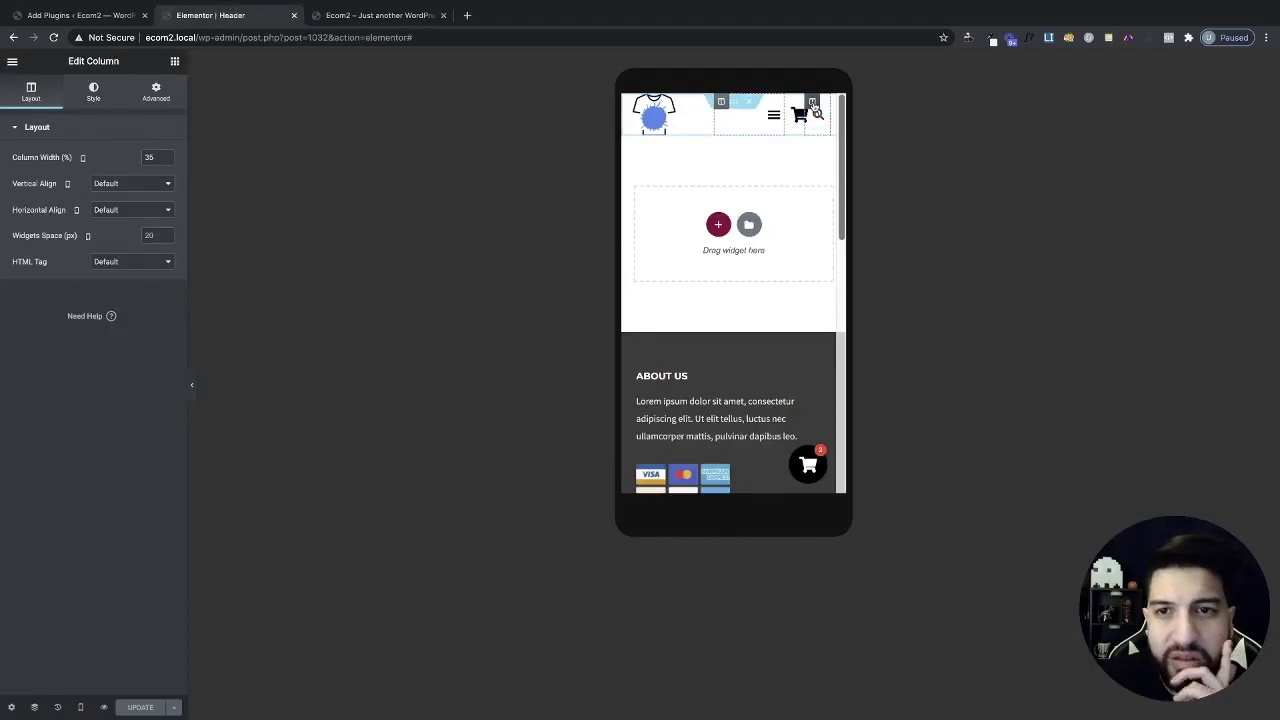
{"action": "left_click", "coordinate": [792, 103]}
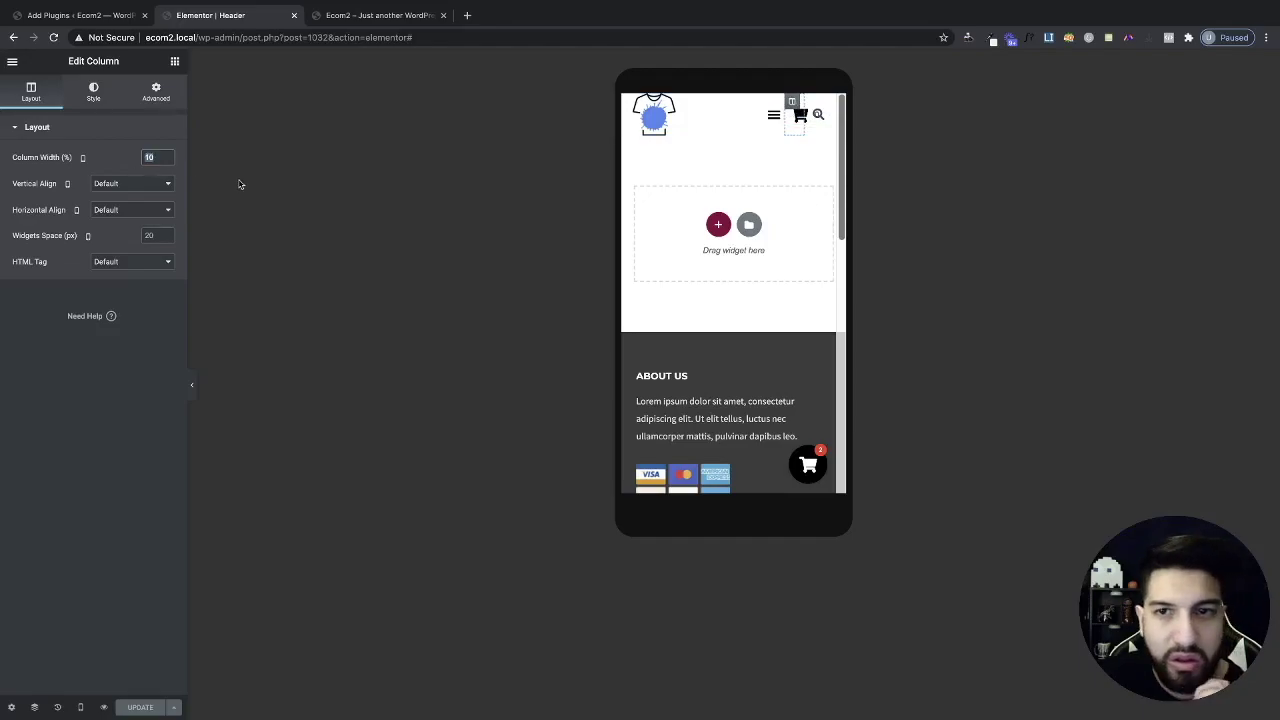
{"action": "left_click", "coordinate": [380, 15]}
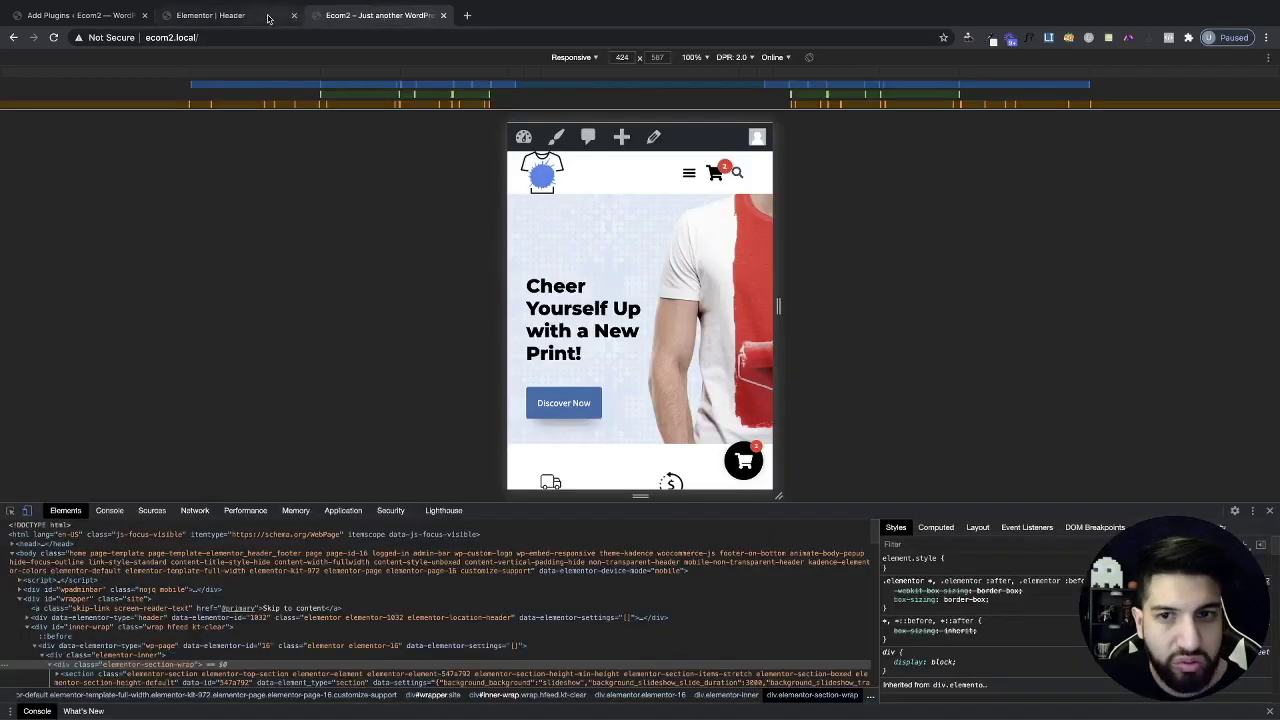
{"action": "left_click", "coordinate": [270, 16]}
{"action": "type", "text": "13"}
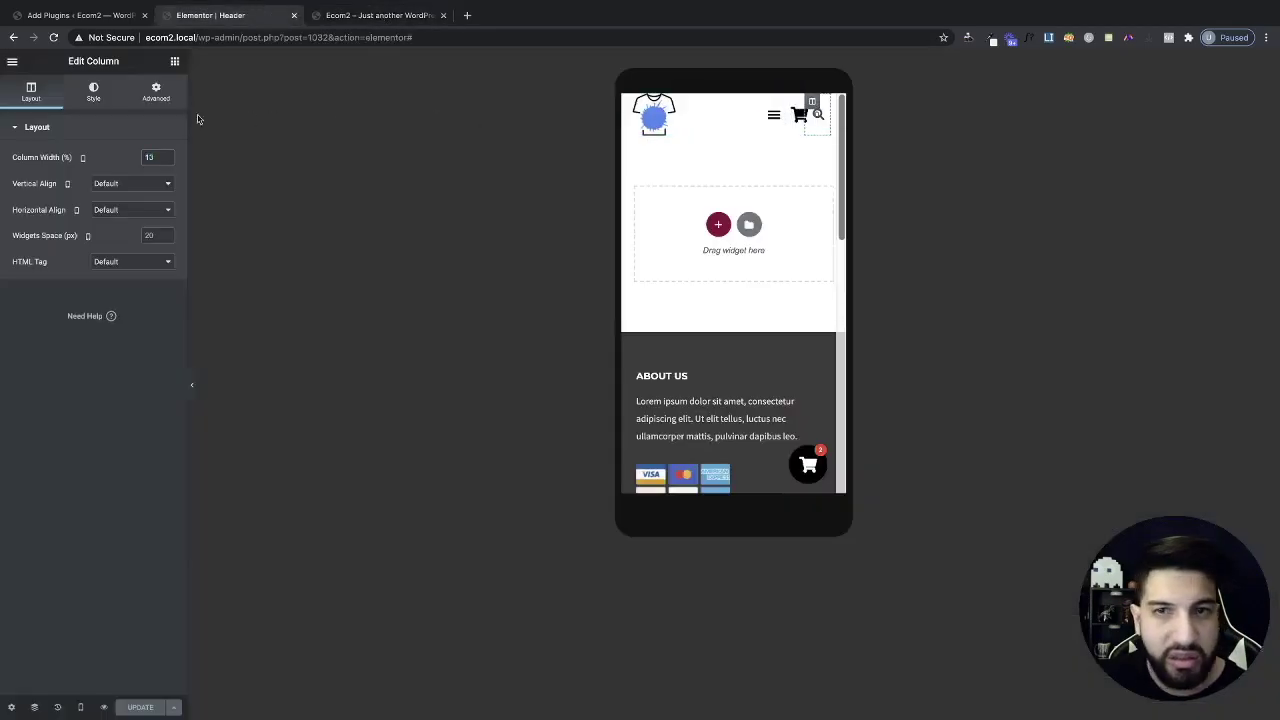
{"action": "left_click", "coordinate": [160, 94]}
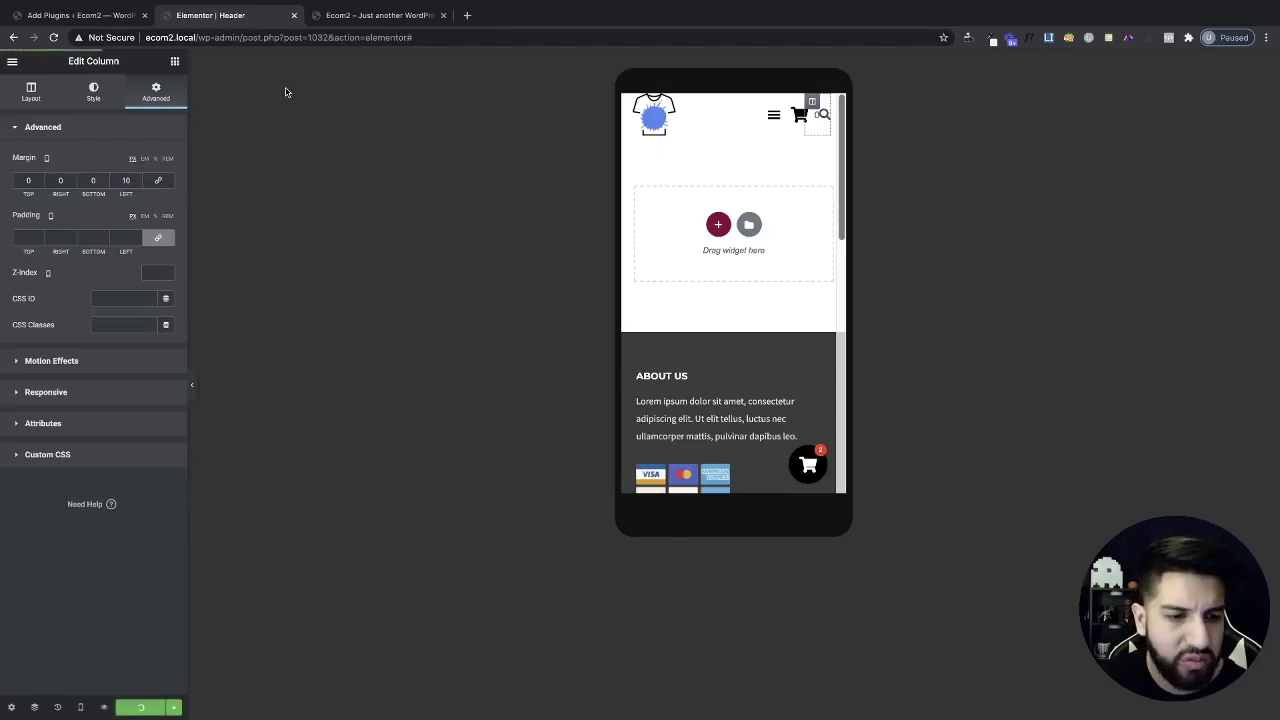
Reload the storefront home page, check the side cart from the mobile header, and close the cart and the developer tools
{"action": "left_click", "coordinate": [374, 17]}
{"action": "left_click", "coordinate": [279, 37]}
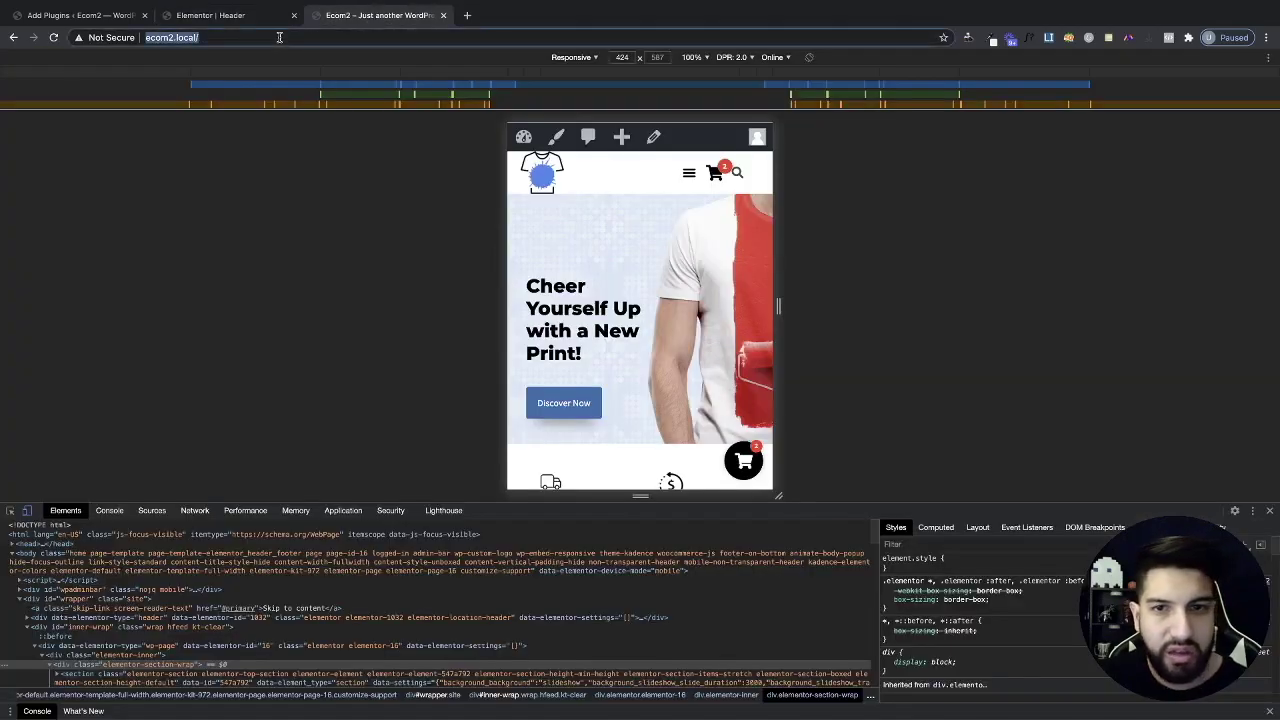
{"action": "key", "text": "Return"}
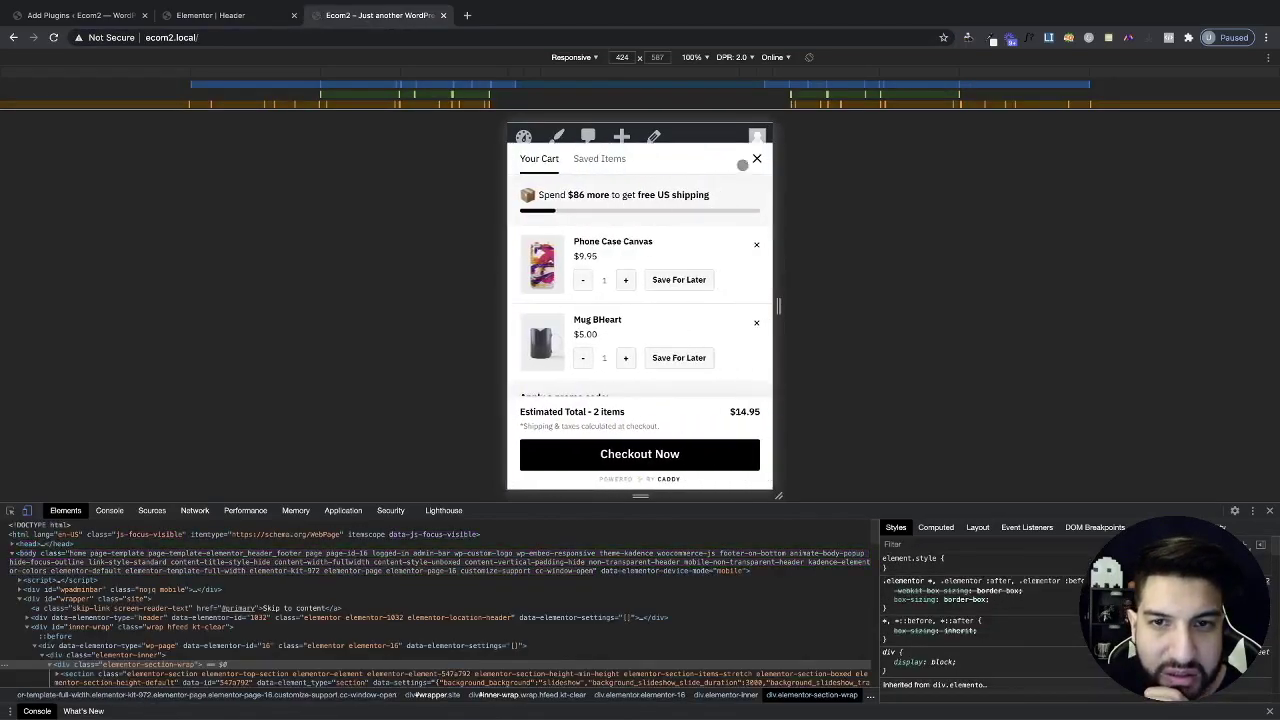
{"action": "left_click", "coordinate": [758, 156]}
{"action": "left_click", "coordinate": [1270, 511]}
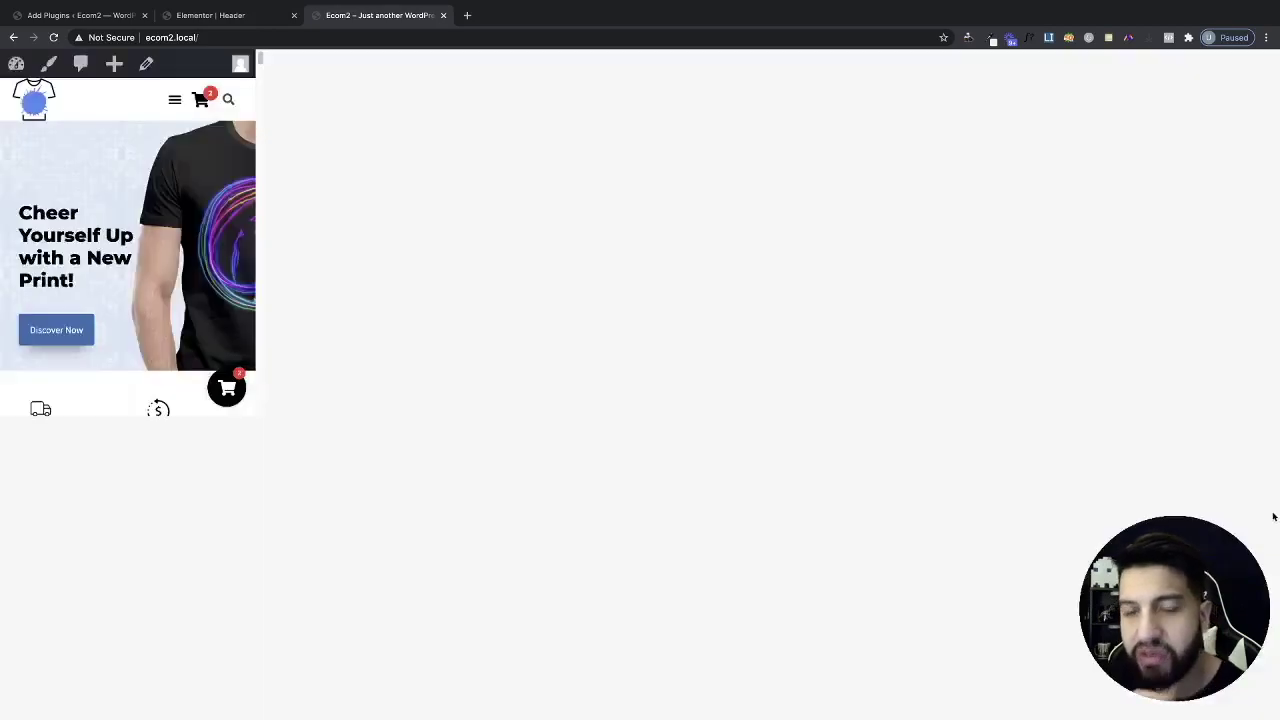